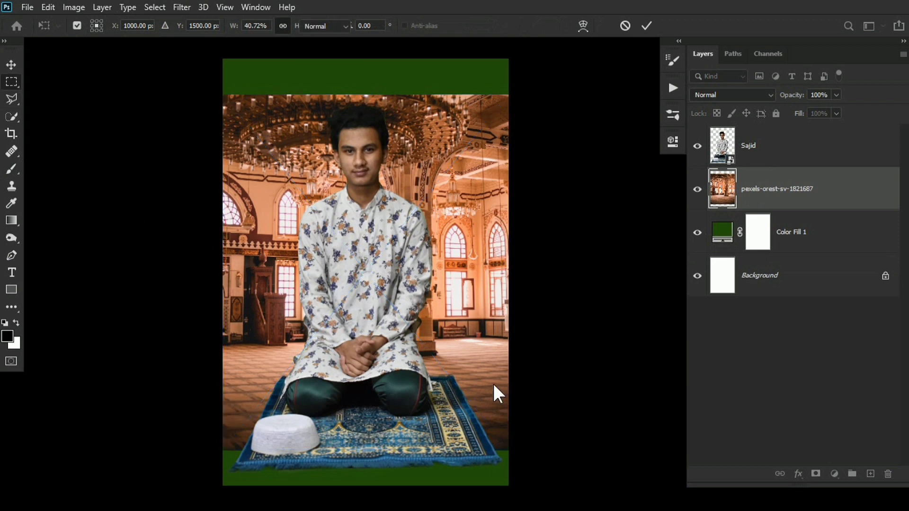
- Copy the floor area of the mosque interior photo to its own layer and delete the original photo layer
{"action": "left_click_drag", "start_coordinate": [509, 358], "coordinate": [203, 459]}
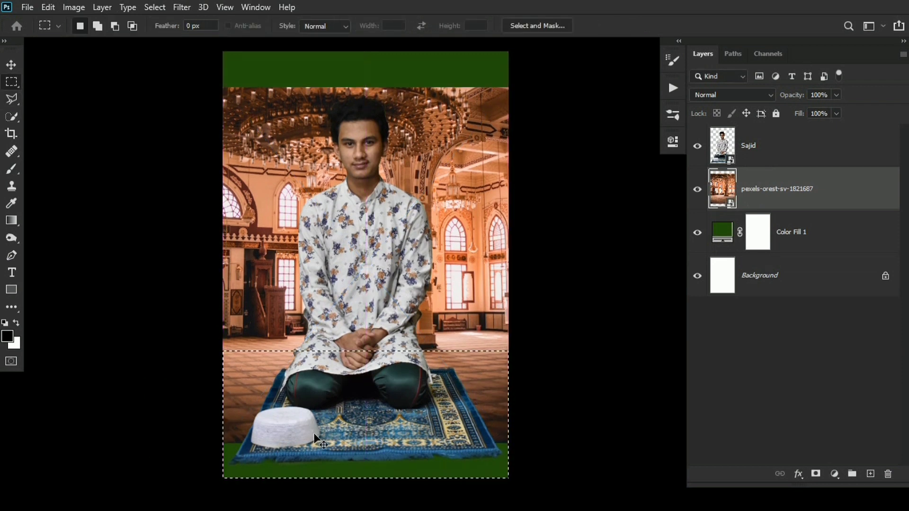
{"action": "key", "text": "ctrl+j"}
{"action": "left_click", "coordinate": [744, 242]}
{"action": "key", "text": "Delete"}
{"action": "left_click", "coordinate": [735, 196]}
- Move the floor layer down to the canvas's lower edge and apply a perspective transform that widens its near edge well beyond the canvas
{"action": "key", "text": "ctrl+t"}
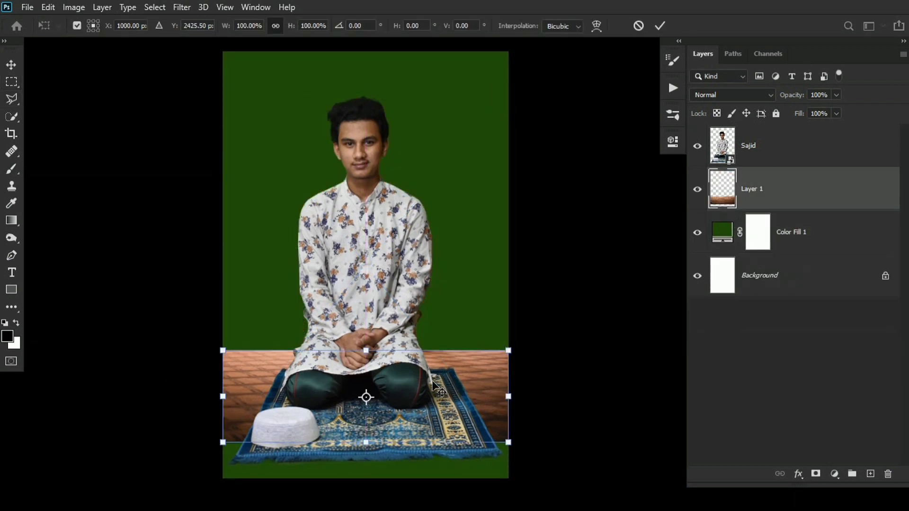
{"action": "left_click_drag", "start_coordinate": [412, 381], "coordinate": [412, 429]}
{"action": "mouse_move", "coordinate": [509, 399]}
{"action": "left_mouse_down"}
{"action": "mouse_move", "coordinate": [532, 382]}
{"action": "mouse_move", "coordinate": [509, 393]}
{"action": "left_mouse_up"}
{"action": "right_click", "coordinate": [477, 402]}
{"action": "left_click", "coordinate": [497, 229]}
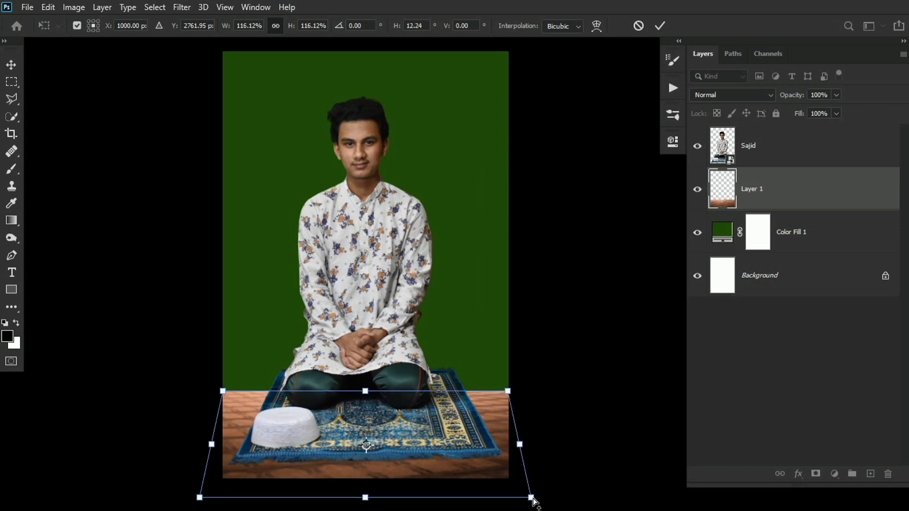
{"action": "left_click_drag", "start_coordinate": [532, 497], "coordinate": [572, 480]}
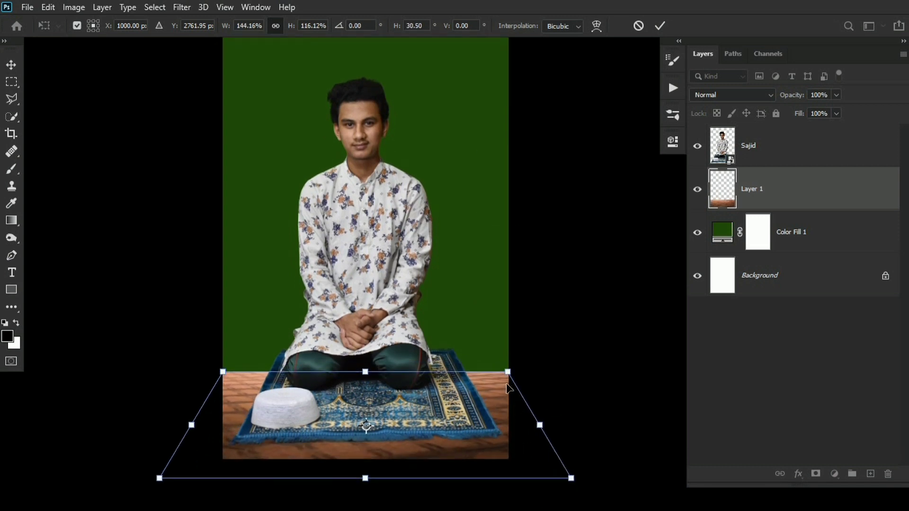
{"action": "key", "text": "Return"}
- Enlarge the floor layer further and raise its far edge slightly above the rug
{"action": "key", "text": "ctrl+t"}
{"action": "left_click_drag", "start_coordinate": [571, 372], "coordinate": [609, 362]}
{"action": "mouse_move", "coordinate": [518, 422]}
{"action": "left_mouse_down"}
{"action": "mouse_move", "coordinate": [518, 381]}
{"action": "mouse_move", "coordinate": [517, 412]}
{"action": "left_mouse_up"}
{"action": "left_click_drag", "start_coordinate": [609, 352], "coordinate": [655, 340]}
{"action": "left_click_drag", "start_coordinate": [597, 371], "coordinate": [598, 365]}
{"action": "left_click_drag", "start_coordinate": [655, 420], "coordinate": [595, 410]}
{"action": "key", "text": "Return"}
{"action": "key", "text": "m"}
- Place the window frame image as an embedded layer directly above Color Fill 1
{"action": "left_click_drag", "start_coordinate": [491, 220], "coordinate": [482, 244]}
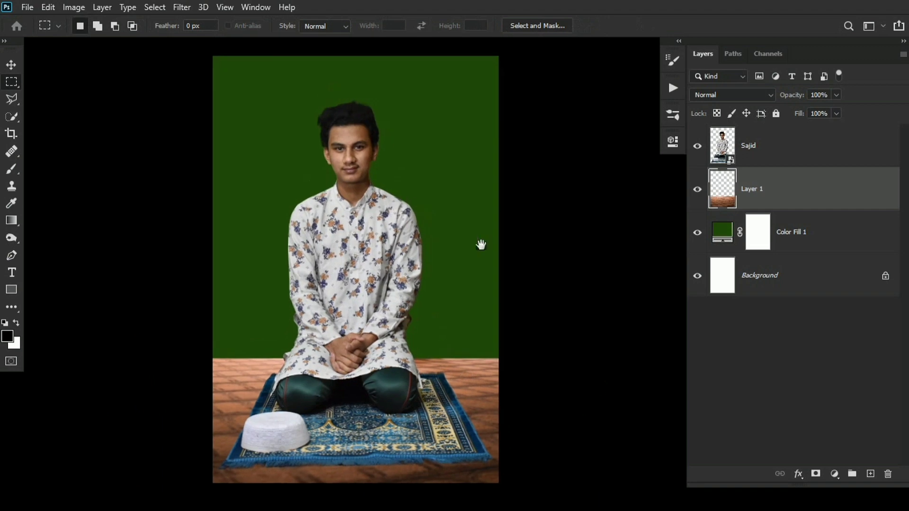
{"action": "left_click", "coordinate": [784, 233]}
{"action": "left_click", "coordinate": [27, 7]}
{"action": "left_click", "coordinate": [52, 282]}
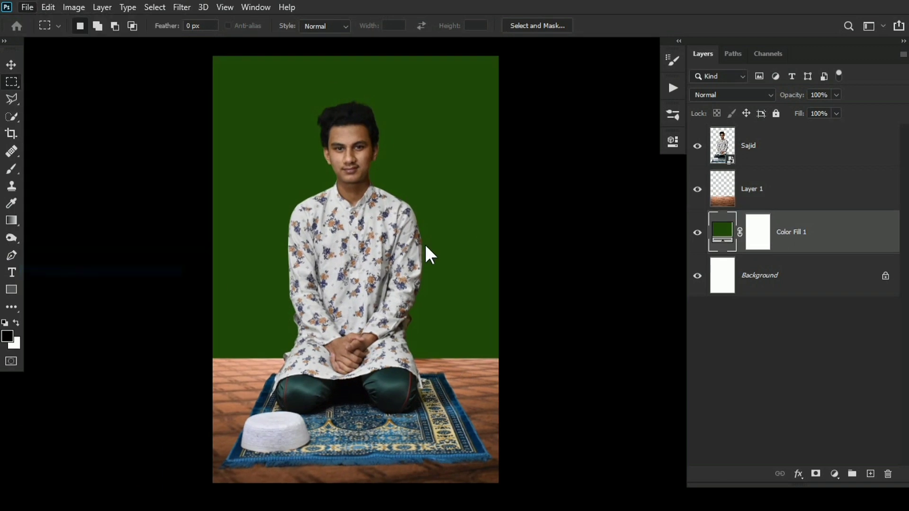
{"action": "scroll", "coordinate": [302, 220], "scroll_direction": "down", "scroll_amount": 1}
{"action": "left_click", "coordinate": [229, 237]}
{"action": "left_click", "coordinate": [555, 315]}
- Resize the window frame to about 100% wide and 83% high so it fills the canvas above the floor
{"action": "left_click_drag", "start_coordinate": [399, 305], "coordinate": [421, 192]}
{"action": "key", "text": "ctrl+minus"}
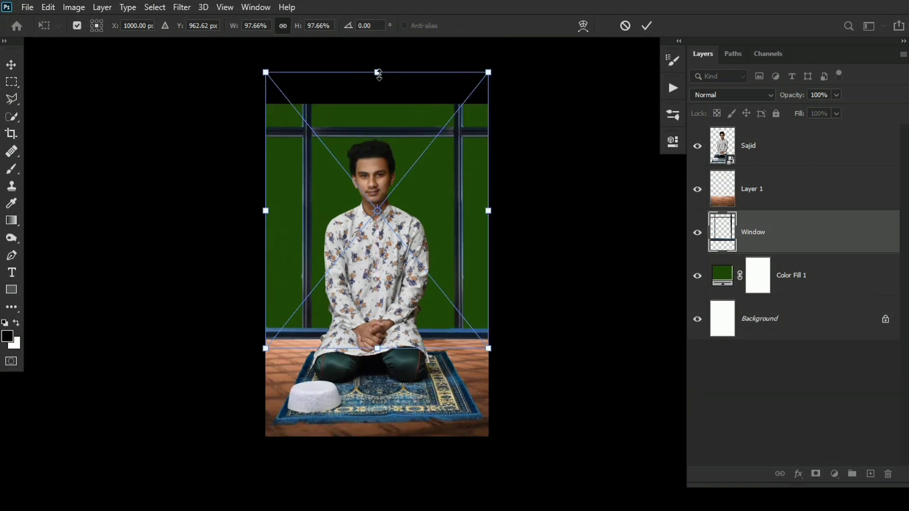
{"action": "left_click_drag", "start_coordinate": [377, 74], "coordinate": [377, 118]}
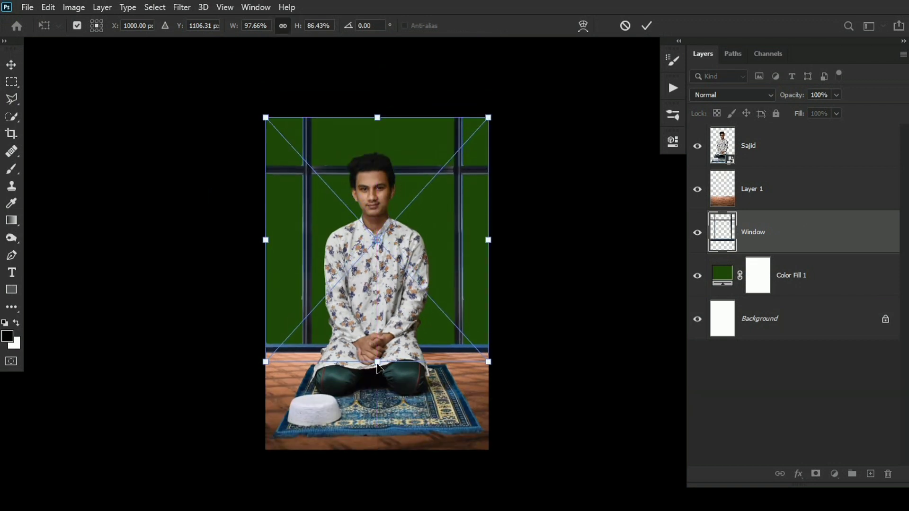
{"action": "left_click_drag", "start_coordinate": [377, 361], "coordinate": [377, 353]}
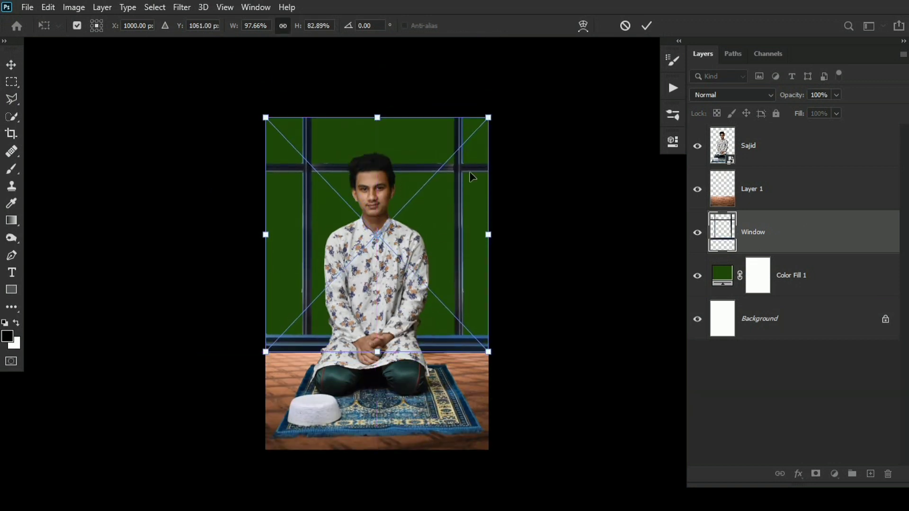
{"action": "left_click_drag", "start_coordinate": [490, 114], "coordinate": [493, 111]}
{"action": "key", "text": "Return"}
{"action": "key", "text": "m"}
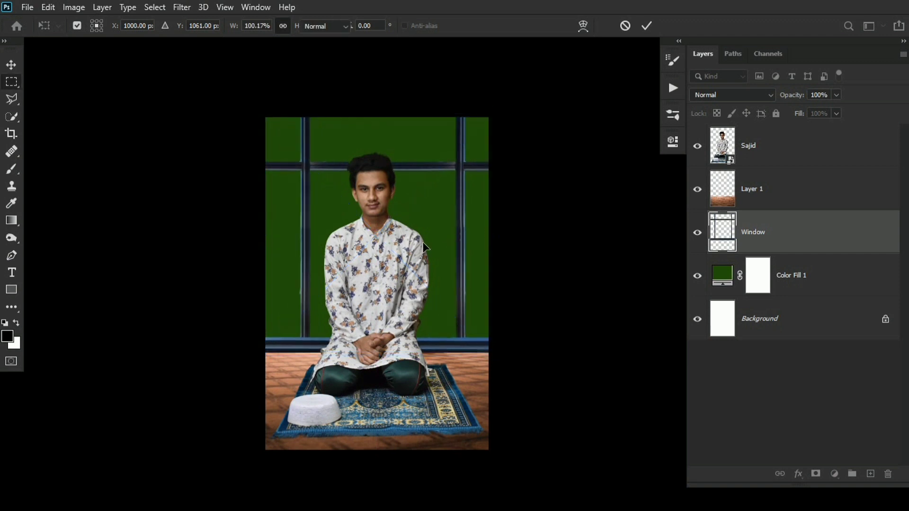
- Place Curtain.png as an embedded layer directly above Color Fill 1
{"action": "scroll", "coordinate": [428, 245], "scroll_direction": "up", "scroll_amount": 1}
{"action": "scroll", "coordinate": [432, 245], "scroll_direction": "up", "scroll_amount": 2}
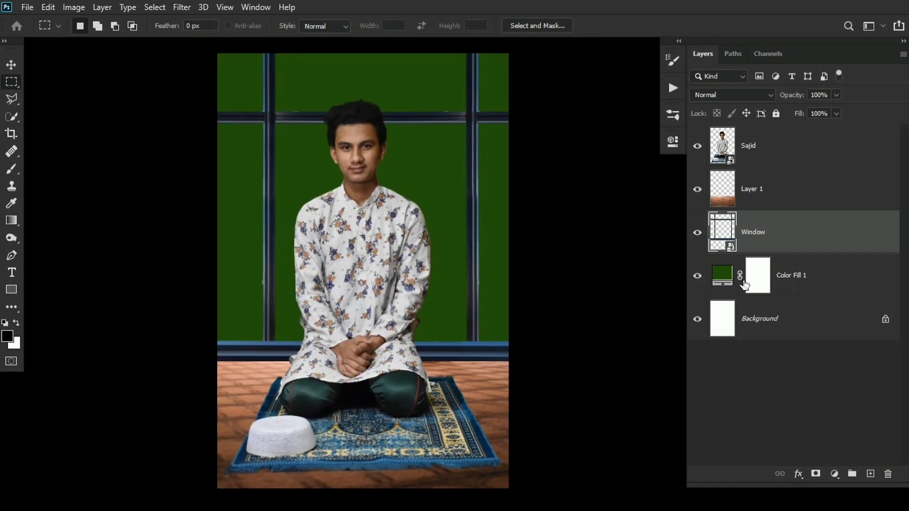
{"action": "left_click", "coordinate": [744, 285]}
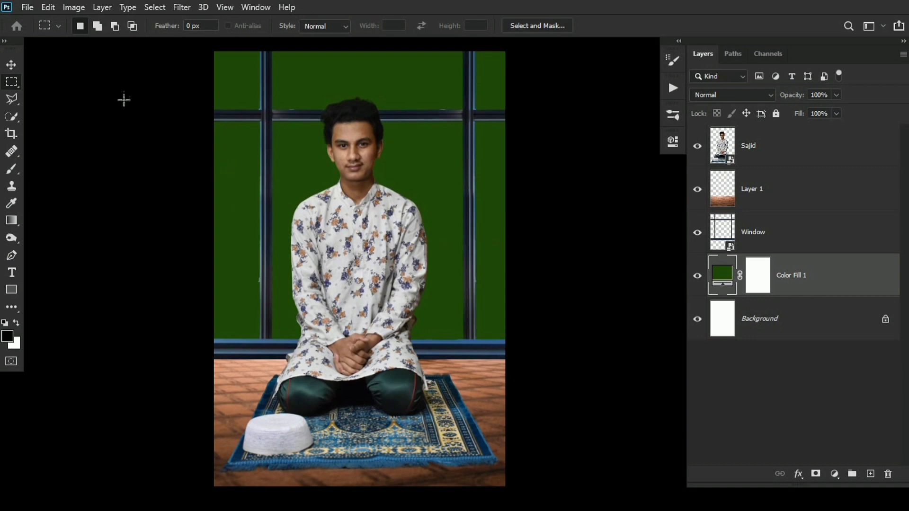
{"action": "left_click", "coordinate": [26, 7]}
{"action": "left_click", "coordinate": [62, 271]}
{"action": "left_click", "coordinate": [152, 102]}
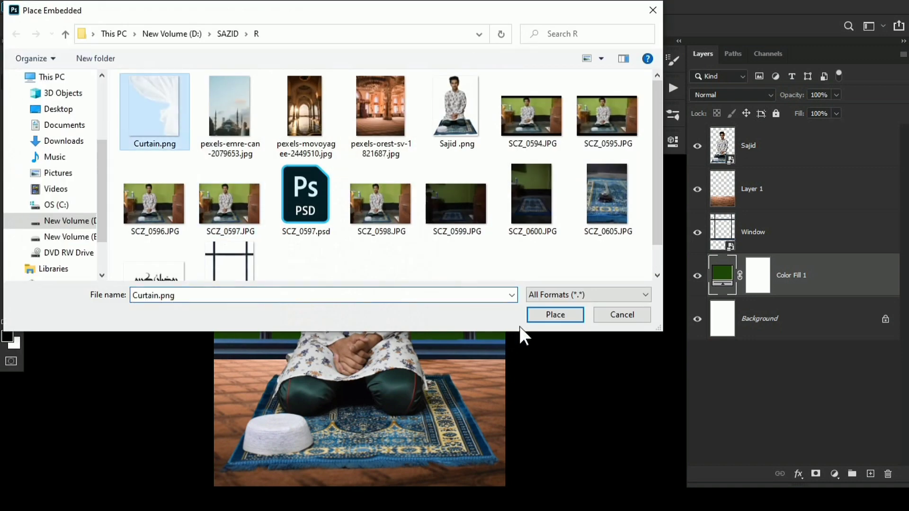
{"action": "left_click", "coordinate": [549, 315]}
- Enlarge the curtain to about 1216% and move its layer directly beneath the man's layer
{"action": "left_click_drag", "start_coordinate": [371, 281], "coordinate": [496, 435]}
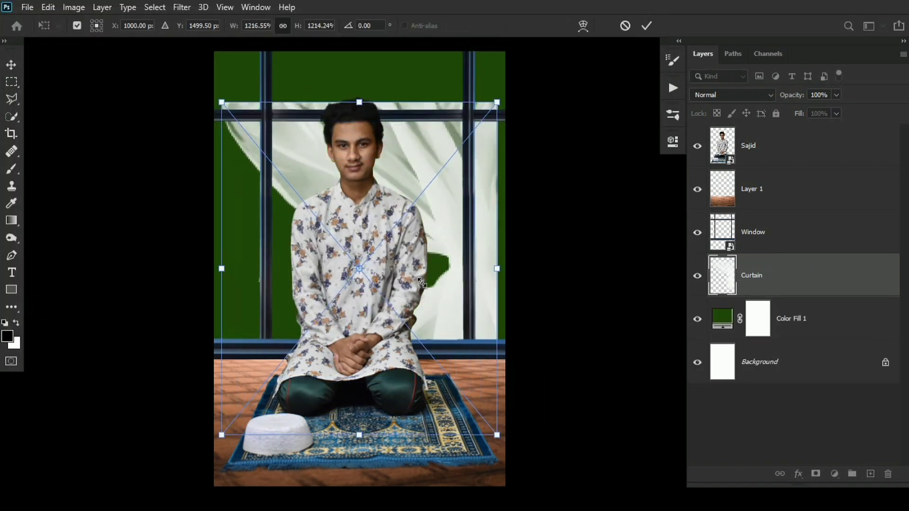
{"action": "right_click", "coordinate": [425, 46]}
{"action": "left_click", "coordinate": [444, 260]}
{"action": "key", "text": "Return"}
{"action": "key", "text": "m"}
{"action": "left_click_drag", "start_coordinate": [783, 256], "coordinate": [767, 171]}
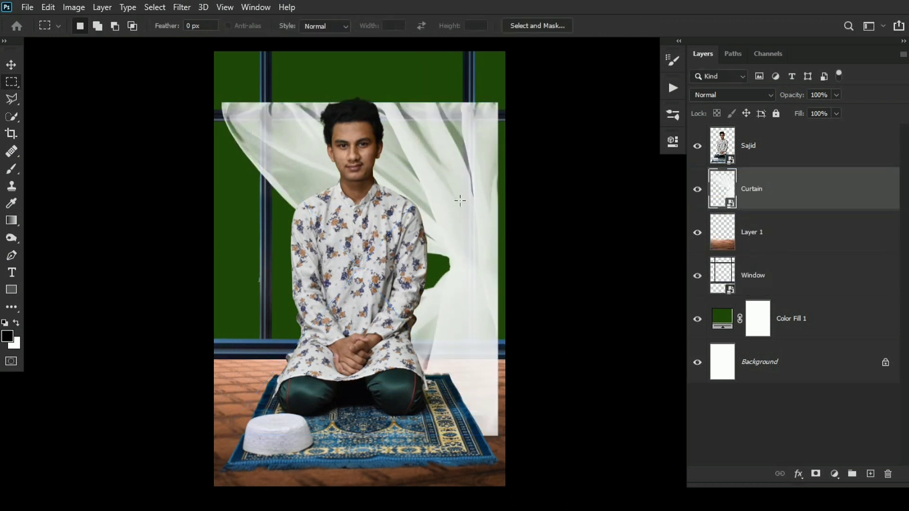
- Move the curtain up and to the right until it reaches the canvas's upper and right edges
{"action": "key", "text": "v"}
{"action": "left_click_drag", "start_coordinate": [445, 169], "coordinate": [456, 118]}
{"action": "key", "text": "Up"}
{"action": "key", "text": "Up"}
{"action": "key", "text": "Up"}
{"action": "key", "text": "Up"}
{"action": "key", "text": "Up"}
{"action": "key", "text": "Up"}
{"action": "key", "text": "Up"}
{"action": "key", "text": "Up"}
{"action": "key", "text": "Up"}
{"action": "key", "text": "Up"}
{"action": "key", "text": "Up"}
{"action": "key", "text": "Up"}
{"action": "key", "text": "Up"}
{"action": "key", "text": "Up"}
{"action": "key", "text": "Up"}
{"action": "key", "text": "Right"}
{"action": "key", "text": "Right"}
{"action": "key", "text": "Right"}
{"action": "key", "text": "Right"}
{"action": "key", "text": "Right"}
{"action": "key", "text": "Right"}
{"action": "key", "text": "Right"}
{"action": "key", "text": "Right"}
{"action": "key", "text": "Right"}
{"action": "key", "text": "Right"}
{"action": "key", "text": "Right"}
{"action": "key", "text": "Right"}
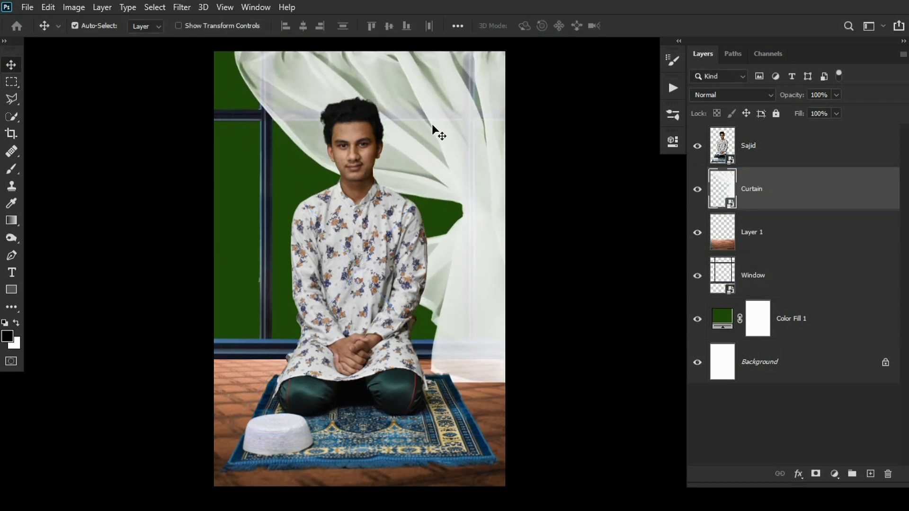
- Warp the curtain so its upper-left corner reaches the canvas corner and its gathered right side hangs lower
{"action": "key", "text": "ctrl+t"}
{"action": "left_click", "coordinate": [583, 26]}
{"action": "left_click_drag", "start_coordinate": [235, 50], "coordinate": [209, 52]}
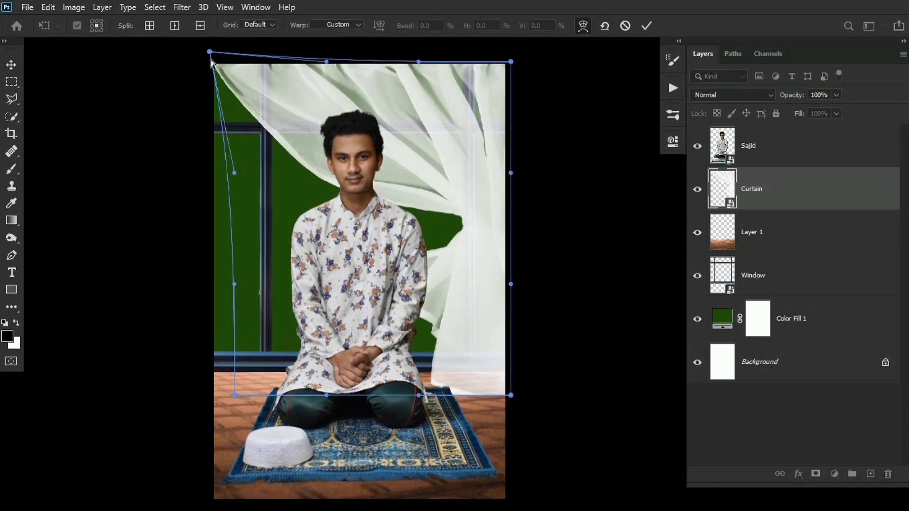
{"action": "left_click_drag", "start_coordinate": [432, 379], "coordinate": [453, 379]}
{"action": "left_click_drag", "start_coordinate": [451, 205], "coordinate": [449, 205]}
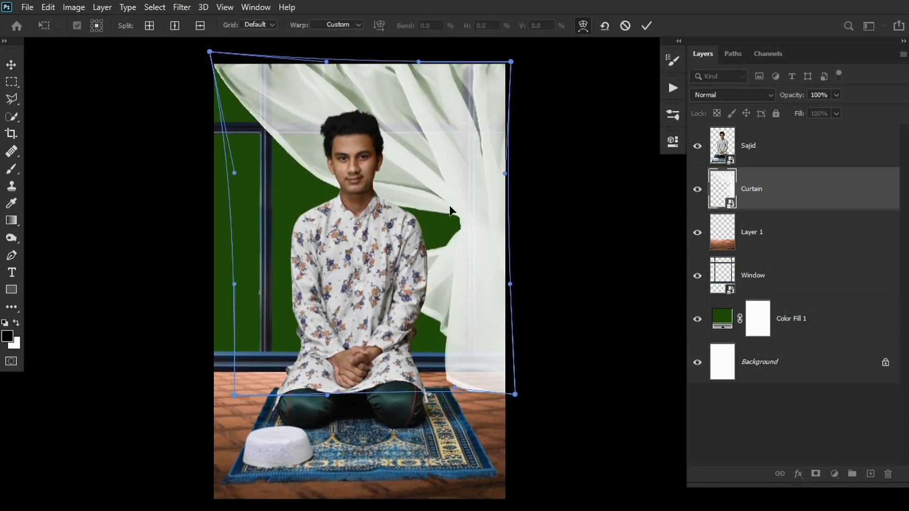
{"action": "left_click_drag", "start_coordinate": [515, 394], "coordinate": [518, 387]}
{"action": "left_click_drag", "start_coordinate": [442, 266], "coordinate": [428, 311]}
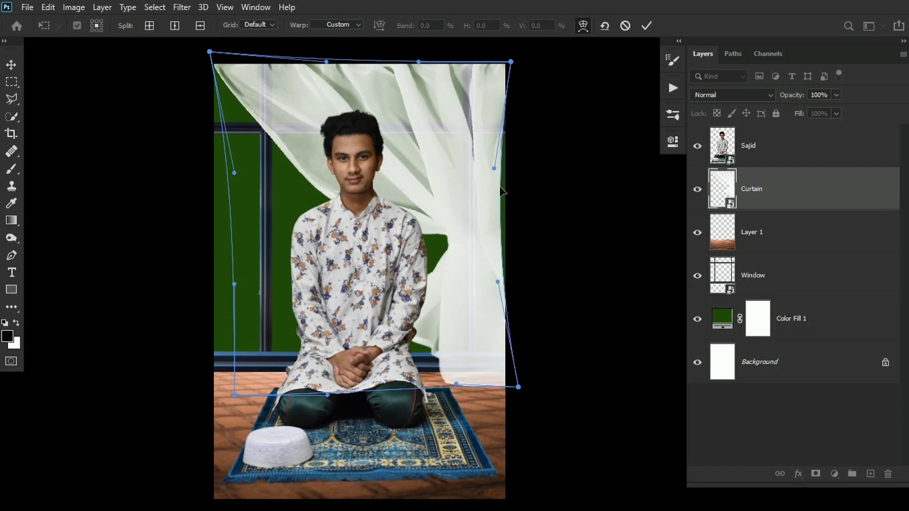
{"action": "left_click_drag", "start_coordinate": [500, 167], "coordinate": [510, 166]}
{"action": "left_click_drag", "start_coordinate": [505, 280], "coordinate": [510, 279]}
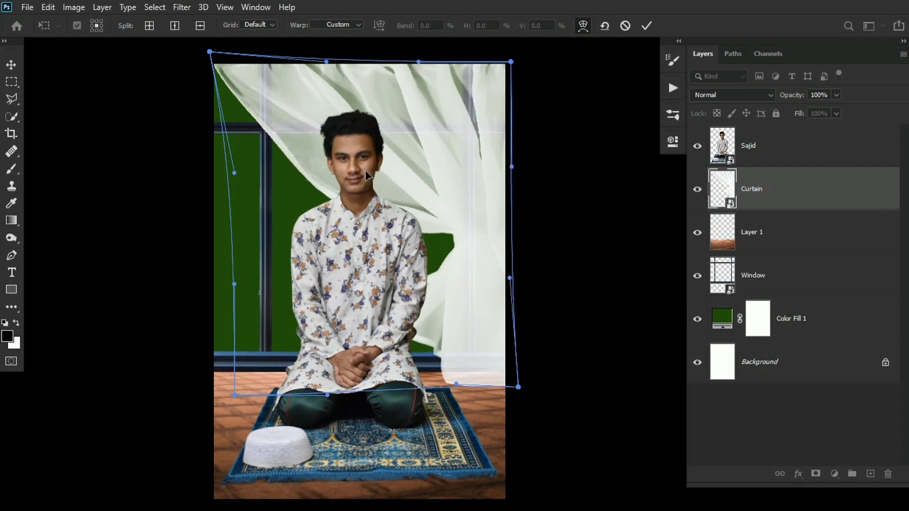
{"action": "key", "text": "Return"}
- Scale the curtain down to about 267% and align it with the canvas's right edge
{"action": "key", "text": "ctrl+t"}
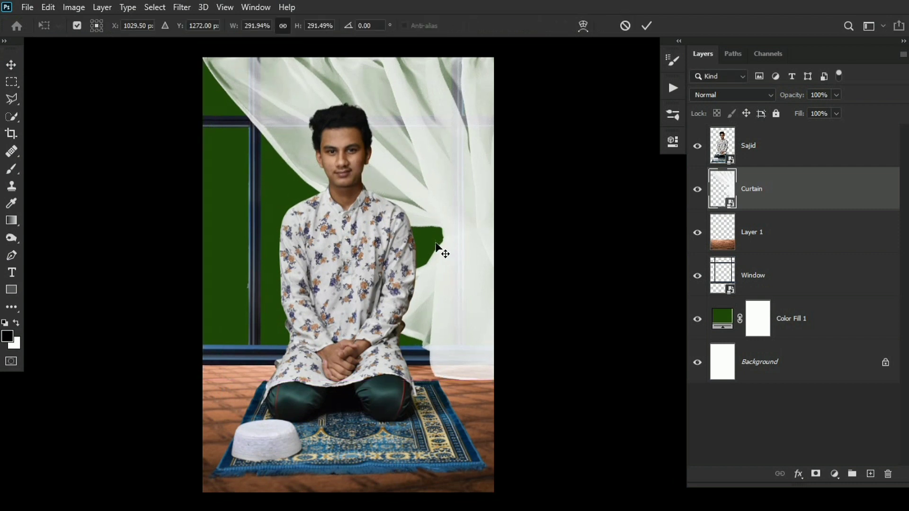
{"action": "left_click_drag", "start_coordinate": [353, 242], "coordinate": [355, 53]}
{"action": "left_click_drag", "start_coordinate": [506, 455], "coordinate": [493, 421]}
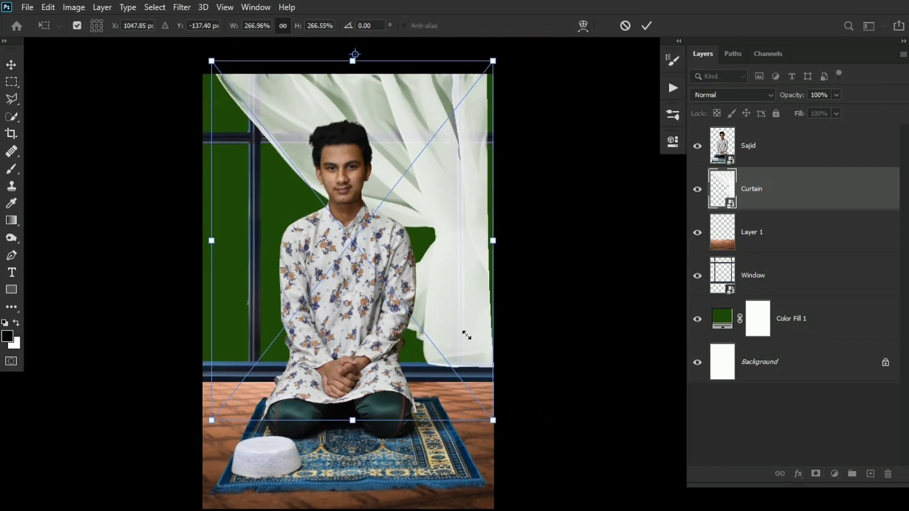
{"action": "mouse_move", "coordinate": [466, 335]}
{"action": "left_mouse_down"}
{"action": "mouse_move", "coordinate": [479, 343]}
{"action": "mouse_move", "coordinate": [480, 335]}
{"action": "left_mouse_up"}
{"action": "key", "text": "Return"}
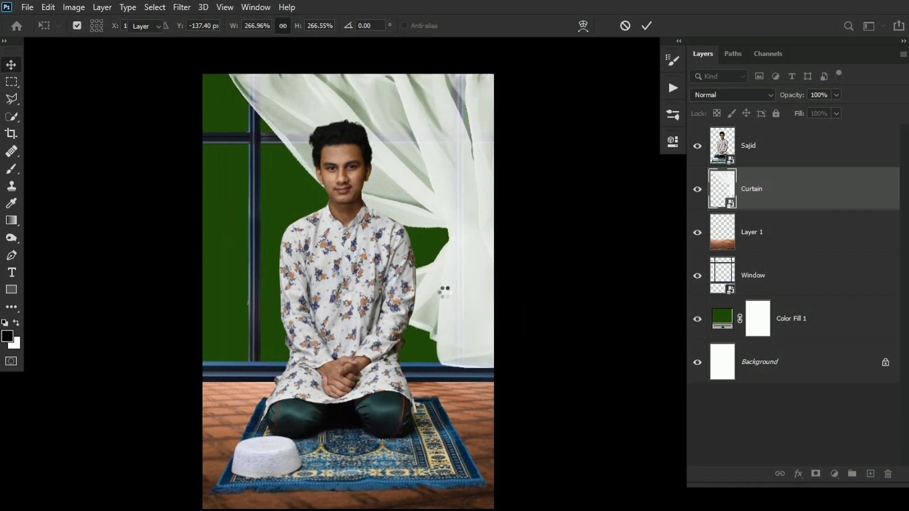
- Place the mosque skyline photo (Pexels file 2079653) as an embedded layer directly above Color Fill 1
{"action": "left_click_drag", "start_coordinate": [383, 245], "coordinate": [360, 238]}
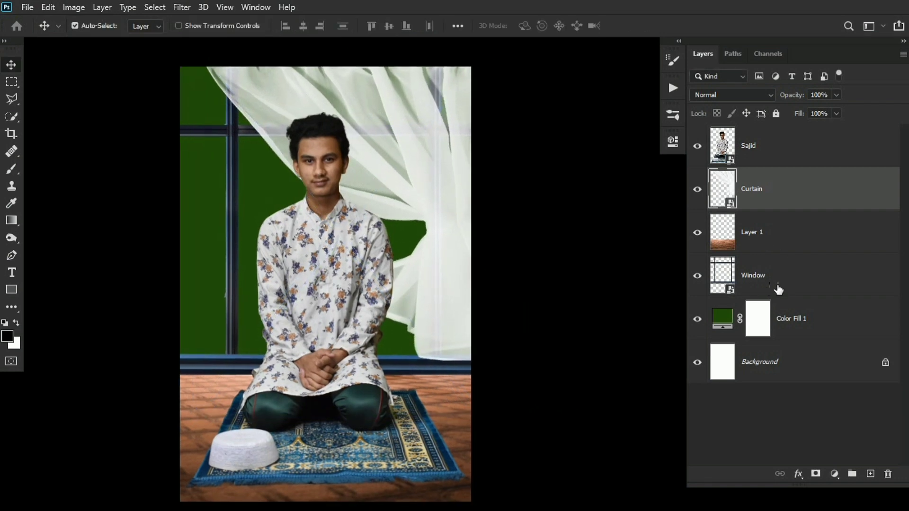
{"action": "left_click", "coordinate": [779, 308]}
{"action": "left_click", "coordinate": [24, 11]}
{"action": "left_click", "coordinate": [93, 265]}
{"action": "left_click", "coordinate": [231, 116]}
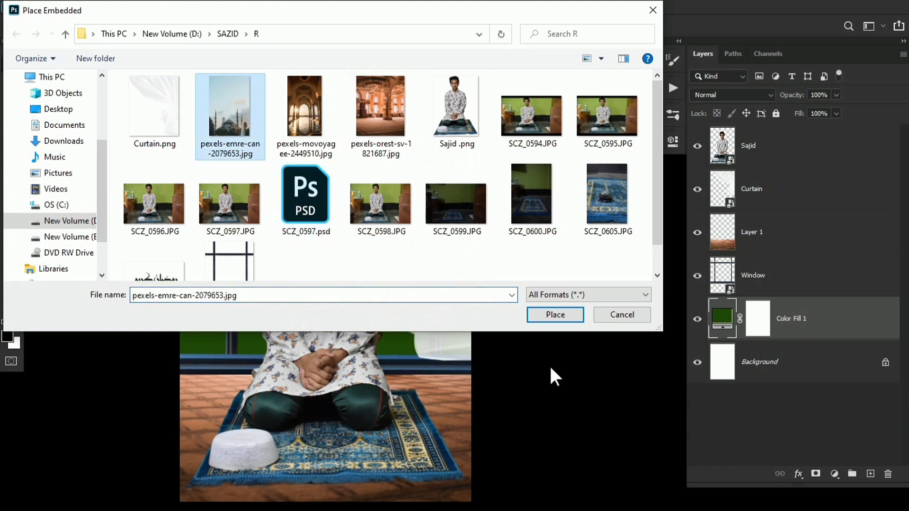
{"action": "key", "text": "Return"}
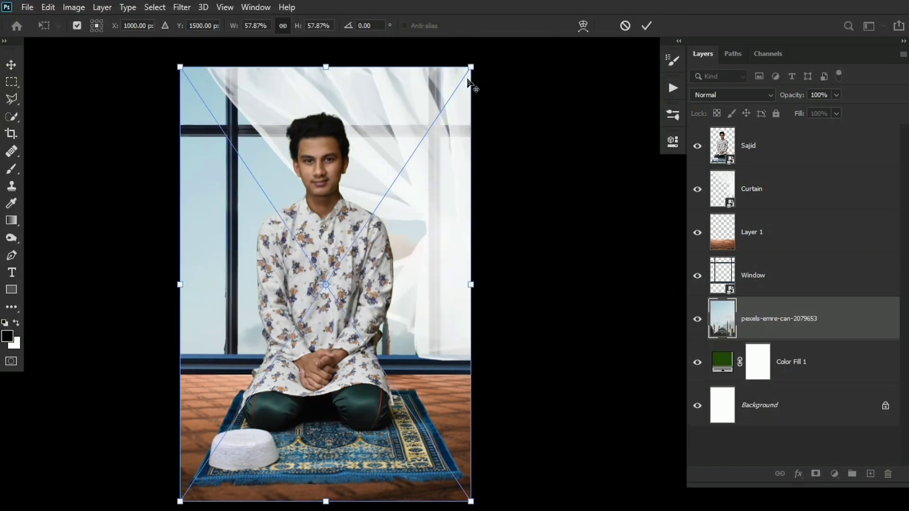
- Resize the mosque skyline photo to about 60.6% and position it behind the window frame
{"action": "left_click_drag", "start_coordinate": [467, 80], "coordinate": [344, 264]}
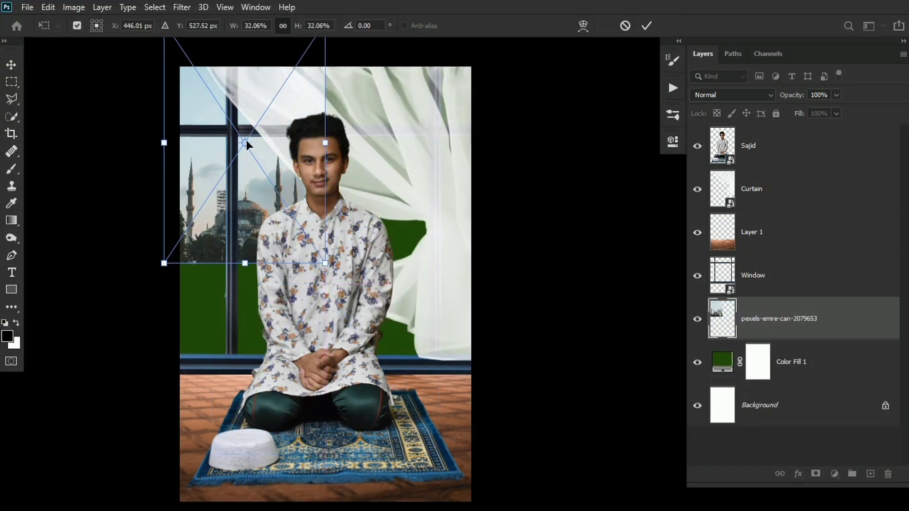
{"action": "left_click_drag", "start_coordinate": [245, 143], "coordinate": [181, 71]}
{"action": "left_click_drag", "start_coordinate": [325, 263], "coordinate": [485, 382]}
{"action": "left_click_drag", "start_coordinate": [443, 332], "coordinate": [455, 319]}
{"action": "key", "text": "ctrl+z"}
{"action": "left_click_drag", "start_coordinate": [429, 222], "coordinate": [465, 228]}
{"action": "left_click_drag", "start_coordinate": [420, 305], "coordinate": [425, 234]}
- Flip the mosque skyline photo horizontally and move it back behind the window
{"action": "right_click", "coordinate": [408, 233]}
{"action": "left_click", "coordinate": [433, 435]}
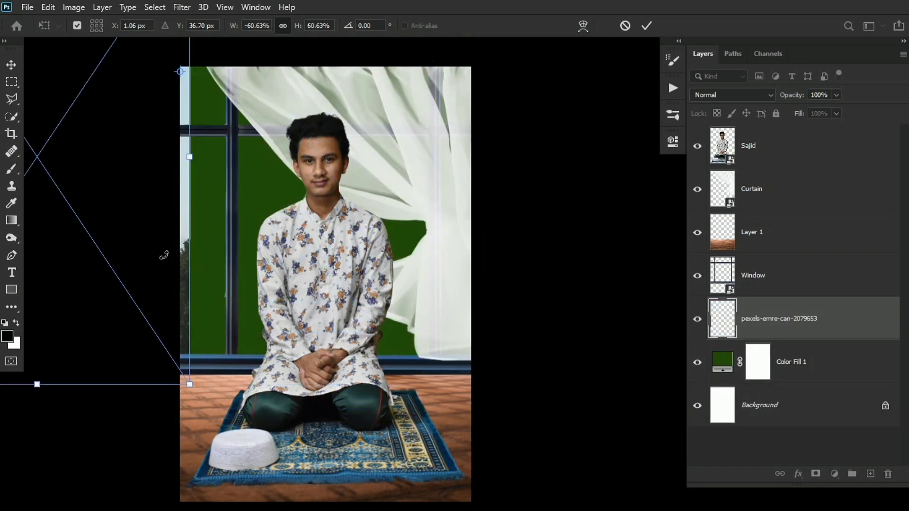
{"action": "left_click_drag", "start_coordinate": [164, 255], "coordinate": [436, 274]}
{"action": "key", "text": "Return"}
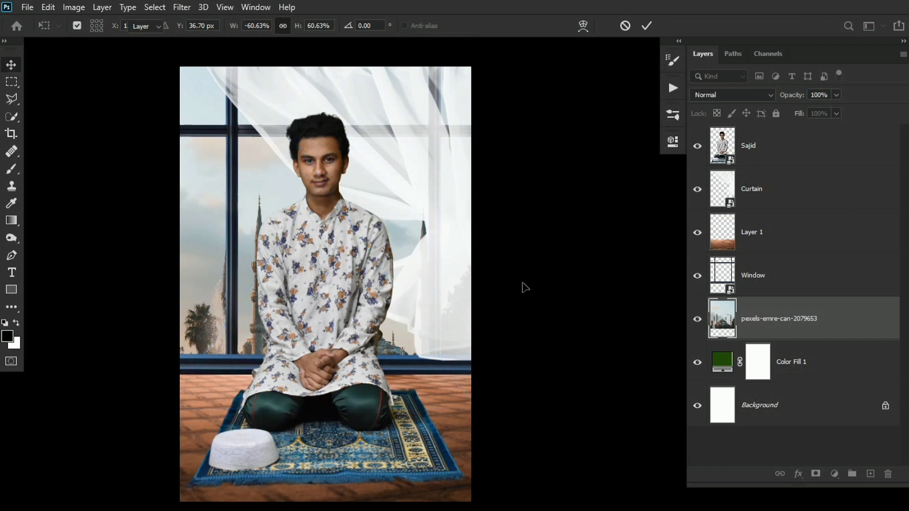
- Enlarge the mosque skyline photo and reposition it so two minarets stand behind the window to the left of the man
{"action": "mouse_move", "coordinate": [263, 207]}
{"action": "left_mouse_down"}
{"action": "mouse_move", "coordinate": [252, 198]}
{"action": "mouse_move", "coordinate": [266, 199]}
{"action": "left_mouse_up"}
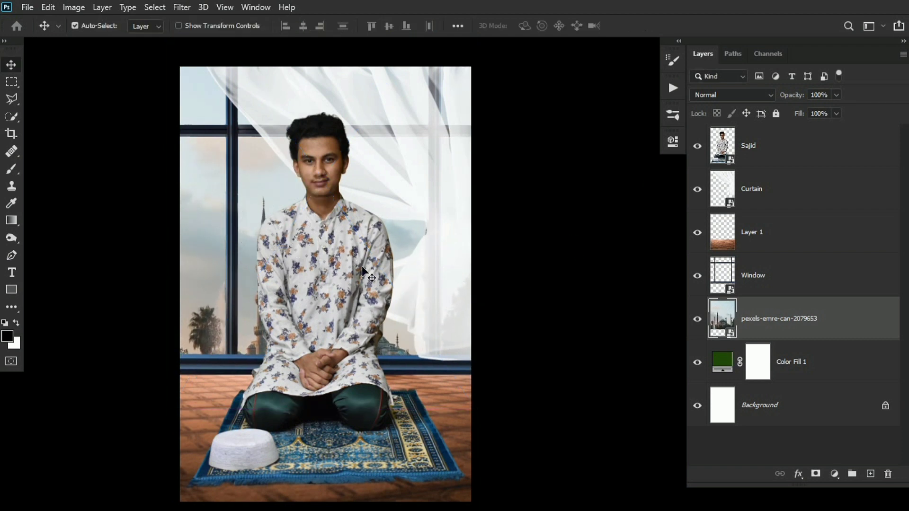
{"action": "left_click_drag", "start_coordinate": [350, 246], "coordinate": [351, 230]}
{"action": "key", "text": "ctrl+t"}
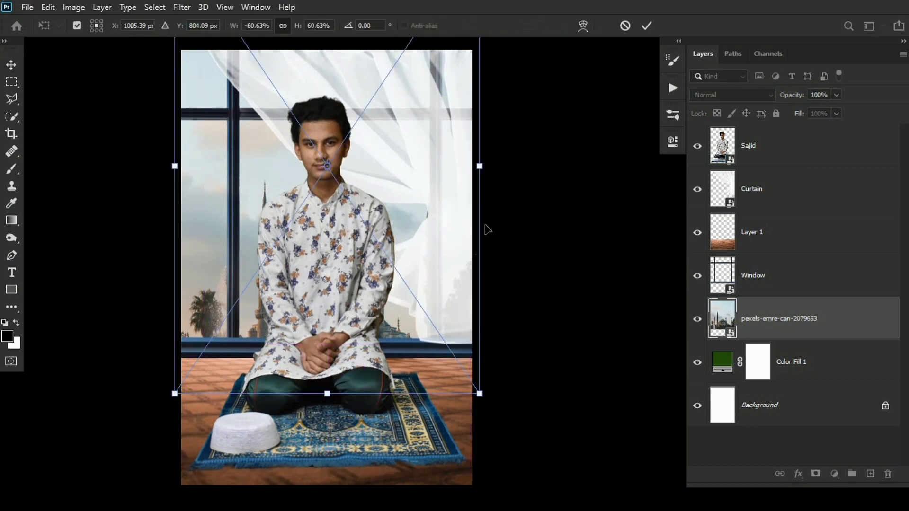
{"action": "left_click_drag", "start_coordinate": [478, 168], "coordinate": [544, 167]}
{"action": "mouse_move", "coordinate": [457, 304]}
{"action": "left_mouse_down"}
{"action": "mouse_move", "coordinate": [462, 211]}
{"action": "mouse_move", "coordinate": [469, 295]}
{"action": "left_mouse_up"}
{"action": "key", "text": "Return"}
- Copy the canvas-sized area of the mosque skyline photo to a new layer and delete the original photo layer
{"action": "key", "text": "ctrl+a"}
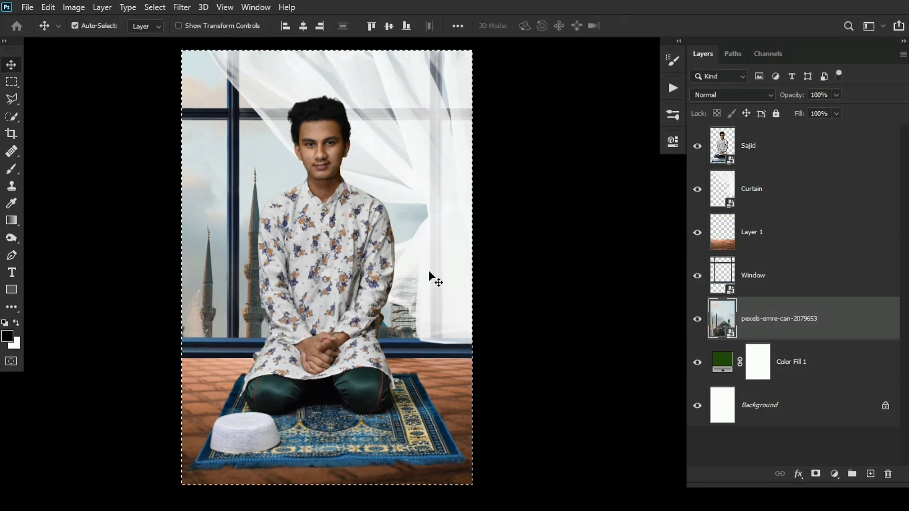
{"action": "key", "text": "ctrl+c"}
{"action": "key", "text": "ctrl+v"}
{"action": "left_click", "coordinate": [795, 362]}
{"action": "key", "text": "Delete"}
- Convert the copied mosque skyline layer to a smart object and scale it to 102.60%
{"action": "right_click", "coordinate": [715, 322]}
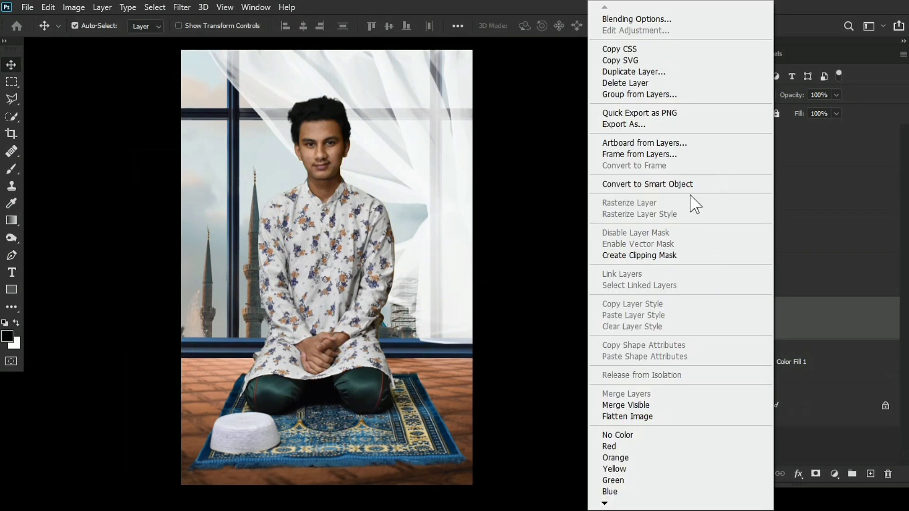
{"action": "left_click", "coordinate": [694, 203]}
{"action": "key", "text": "ctrl+t"}
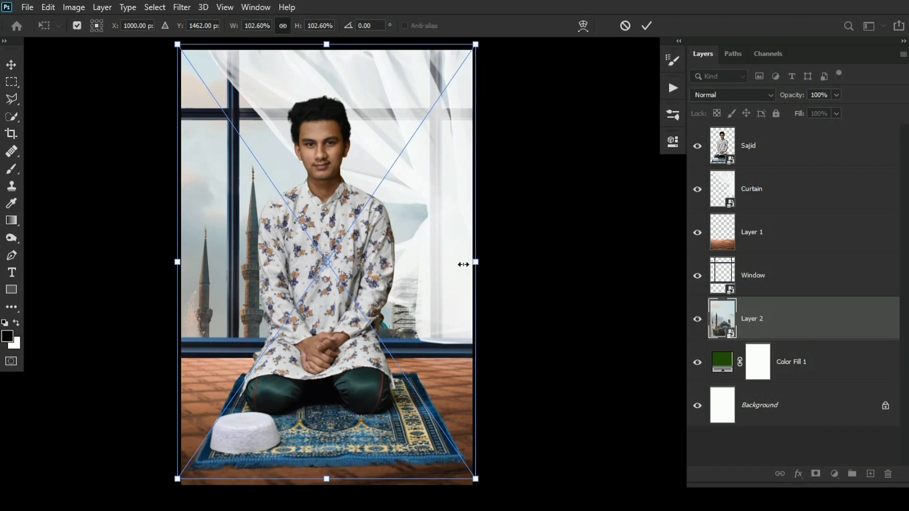
{"action": "key", "text": "Return"}
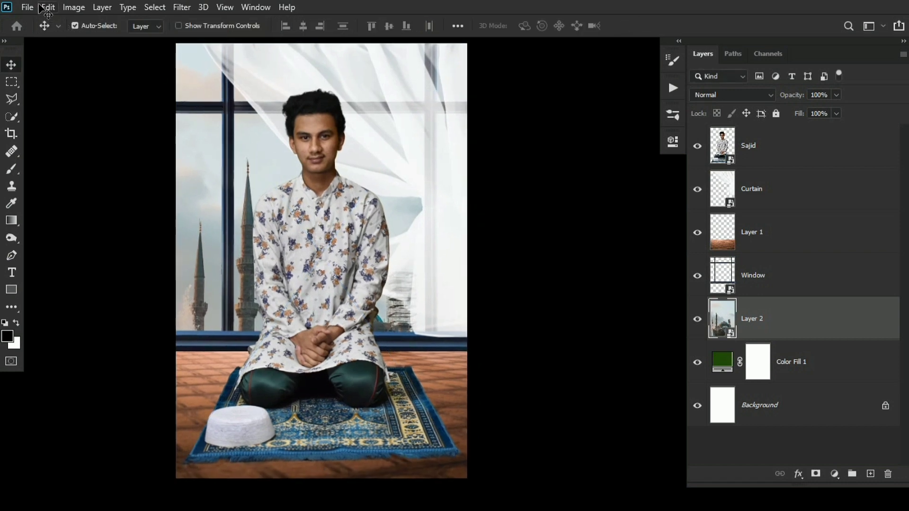
- Place the moon-png image above the mosque skyline layer, scale it down, and position it behind the window at the image's upper left
{"action": "left_click", "coordinate": [27, 7]}
{"action": "left_click", "coordinate": [53, 271]}
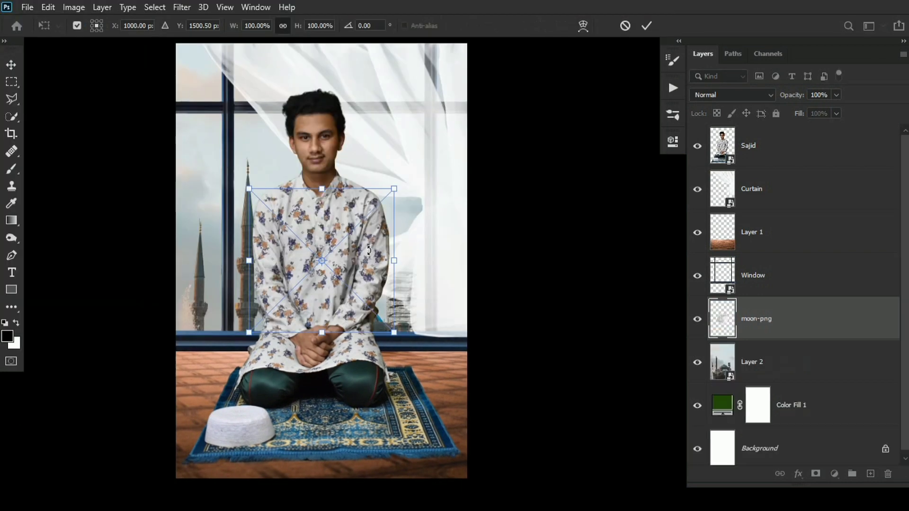
{"action": "left_click_drag", "start_coordinate": [394, 189], "coordinate": [373, 240]}
{"action": "left_click_drag", "start_coordinate": [340, 262], "coordinate": [237, 96]}
{"action": "left_click_drag", "start_coordinate": [253, 59], "coordinate": [245, 67]}
{"action": "left_click_drag", "start_coordinate": [237, 100], "coordinate": [249, 127]}
{"action": "left_click_drag", "start_coordinate": [226, 100], "coordinate": [235, 124]}
{"action": "key", "text": "Return"}
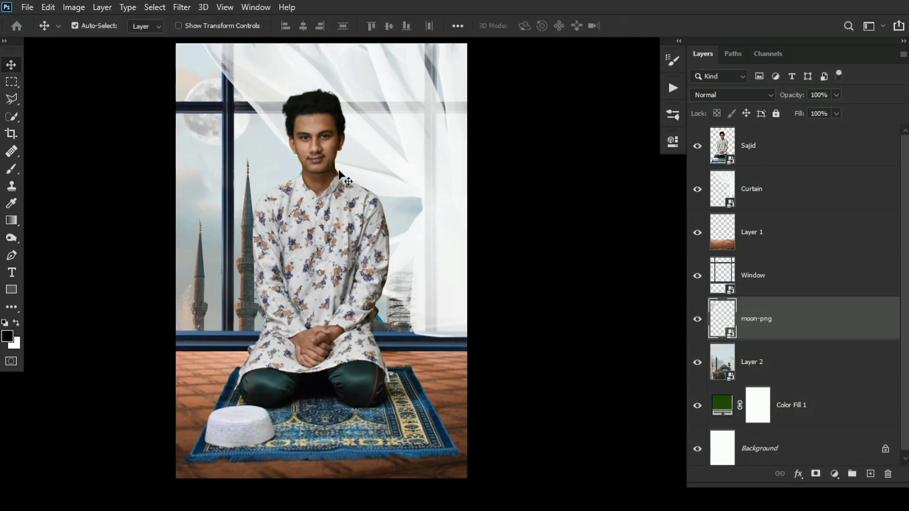
{"action": "left_click_drag", "start_coordinate": [339, 170], "coordinate": [349, 178]}
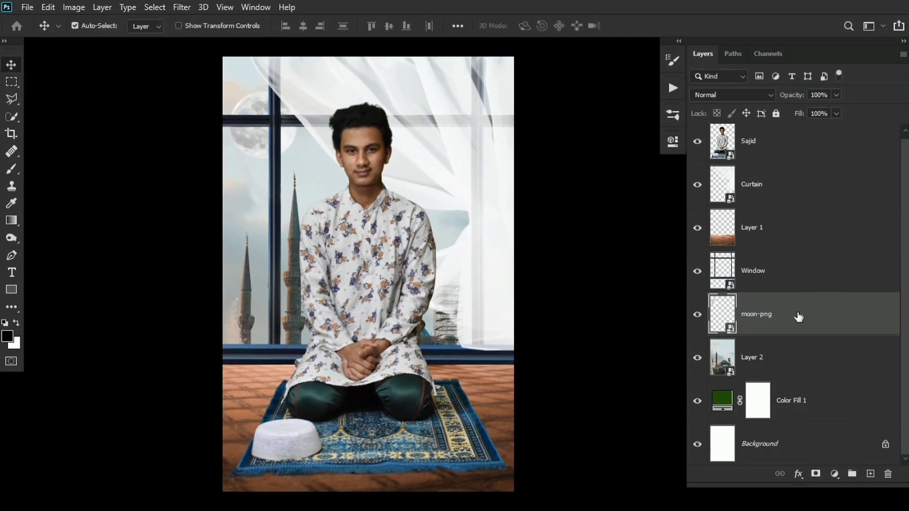
- Apply a 10 px Field Blur to the mosque skyline layer
{"action": "left_click", "coordinate": [768, 368]}
{"action": "left_click", "coordinate": [182, 7]}
{"action": "mouse_move", "coordinate": [308, 170]}
{"action": "left_click", "coordinate": [376, 169]}
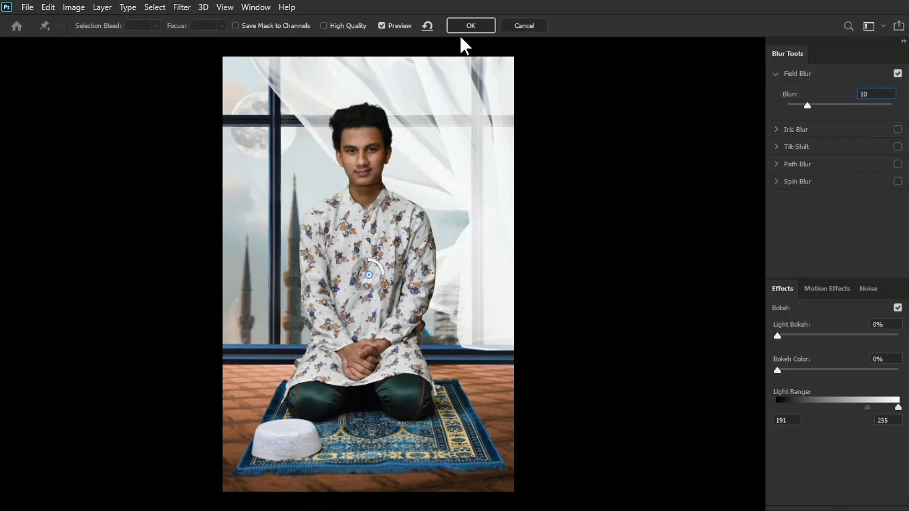
{"action": "left_click", "coordinate": [461, 28]}
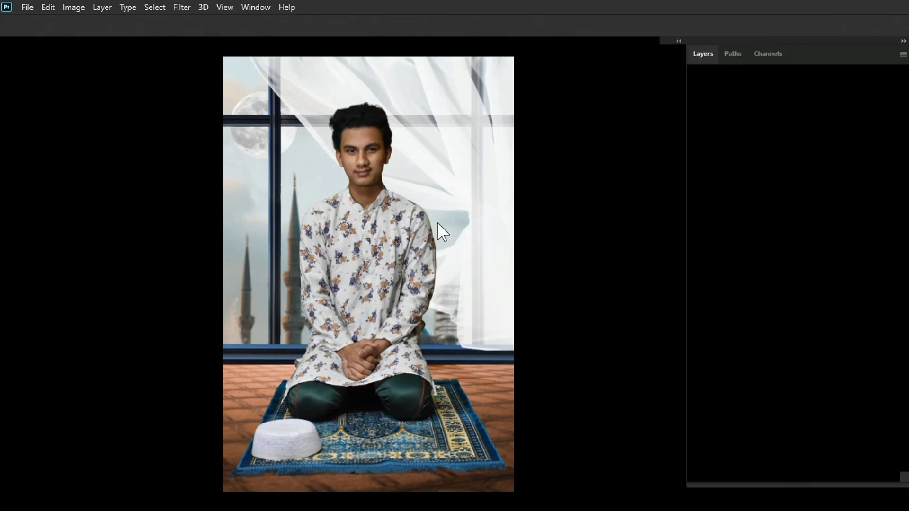
- Darken the mosque skyline layer with a Curves adjustment, lowering the RGB white point's output to 76
{"action": "left_click", "coordinate": [74, 6]}
{"action": "mouse_move", "coordinate": [77, 44]}
{"action": "left_click", "coordinate": [233, 64]}
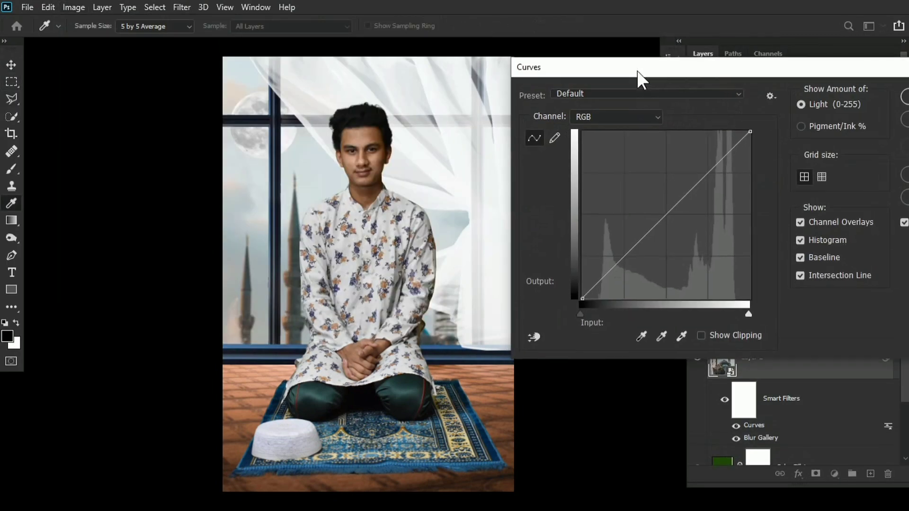
{"action": "left_click_drag", "start_coordinate": [747, 132], "coordinate": [767, 248]}
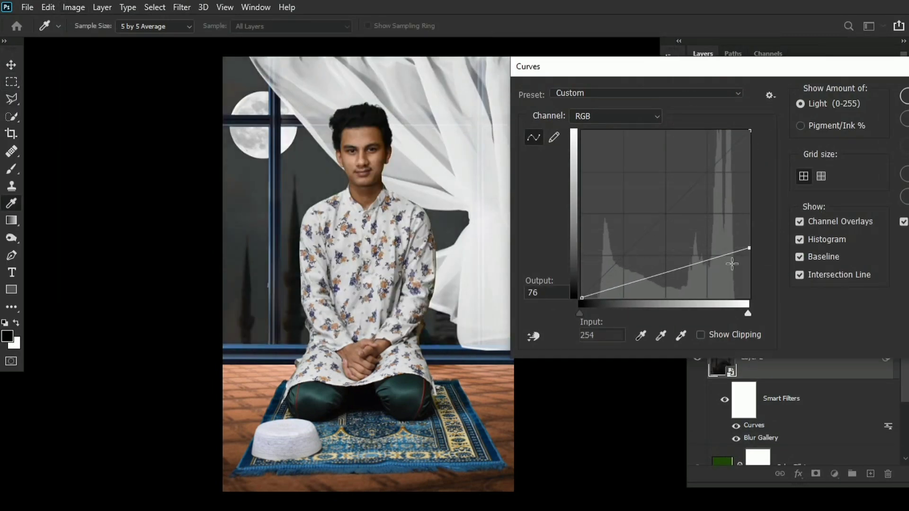
- Set the blue channel's white input to 232, shift the RGB black point slightly inward, and apply the Curves adjustment to the skyline
{"action": "left_click", "coordinate": [614, 116]}
{"action": "left_click", "coordinate": [590, 161]}
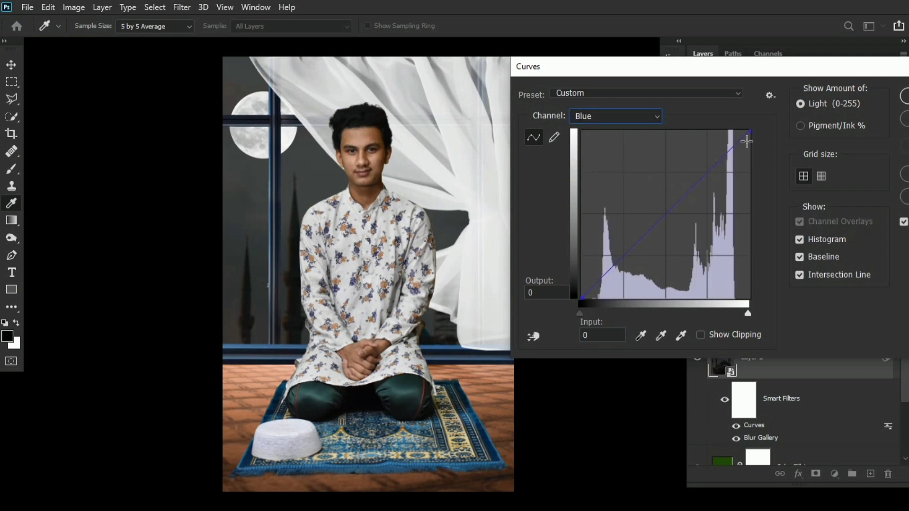
{"action": "left_click_drag", "start_coordinate": [731, 310], "coordinate": [733, 310]}
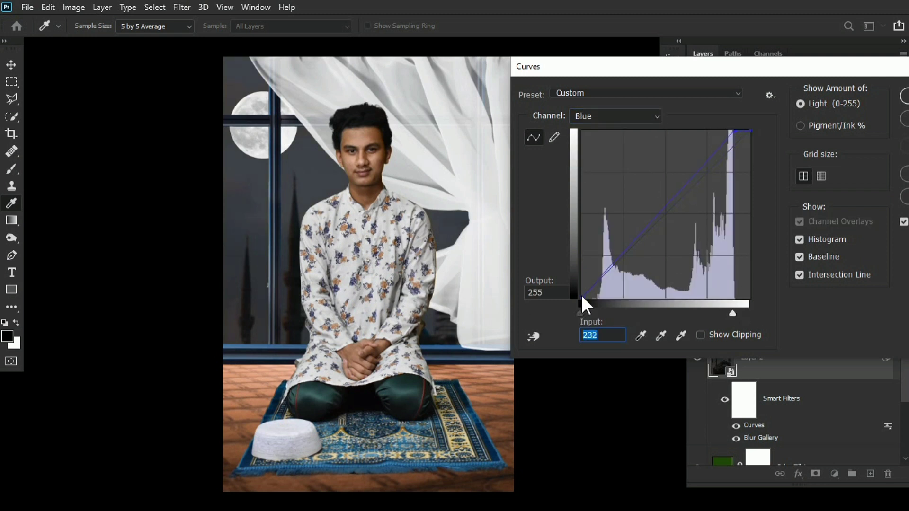
{"action": "left_click", "coordinate": [614, 118]}
{"action": "left_click", "coordinate": [587, 117]}
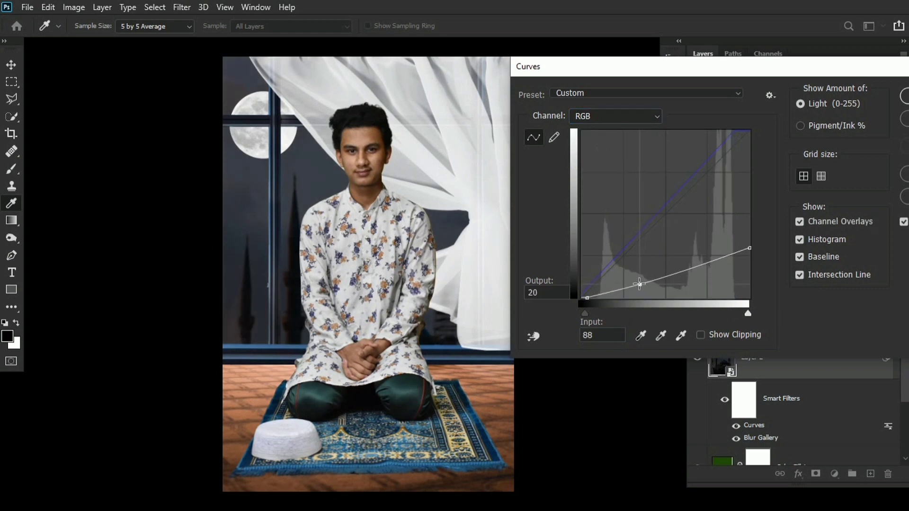
{"action": "left_click_drag", "start_coordinate": [729, 259], "coordinate": [516, 89]}
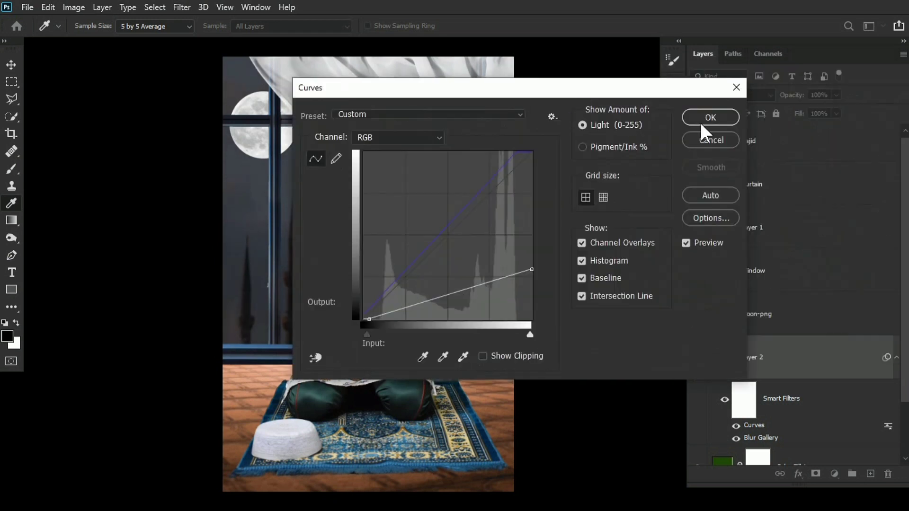
{"action": "left_click", "coordinate": [708, 118]}
{"action": "left_click_drag", "start_coordinate": [490, 210], "coordinate": [473, 212]}
- Apply an 11 px Field Blur to the moon layer
{"action": "left_click", "coordinate": [764, 319]}
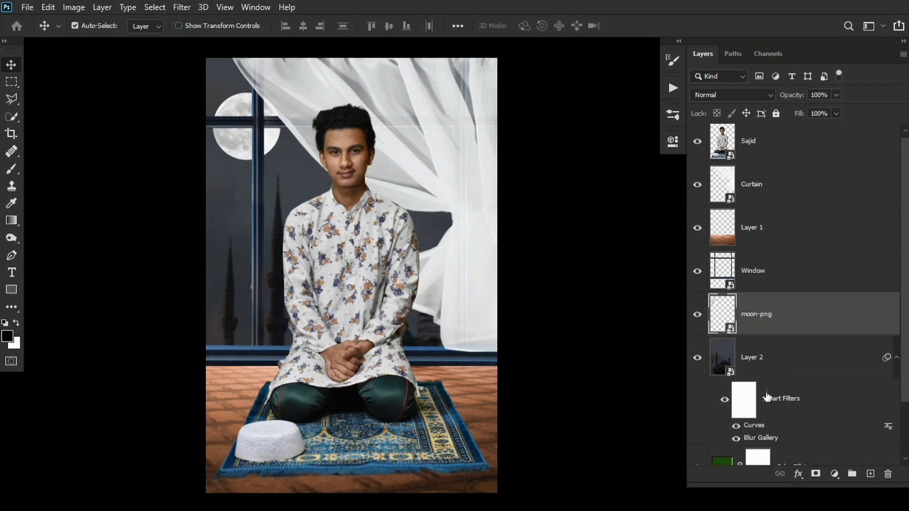
{"action": "left_click", "coordinate": [182, 7]}
{"action": "mouse_move", "coordinate": [213, 169]}
{"action": "left_click", "coordinate": [371, 169]}
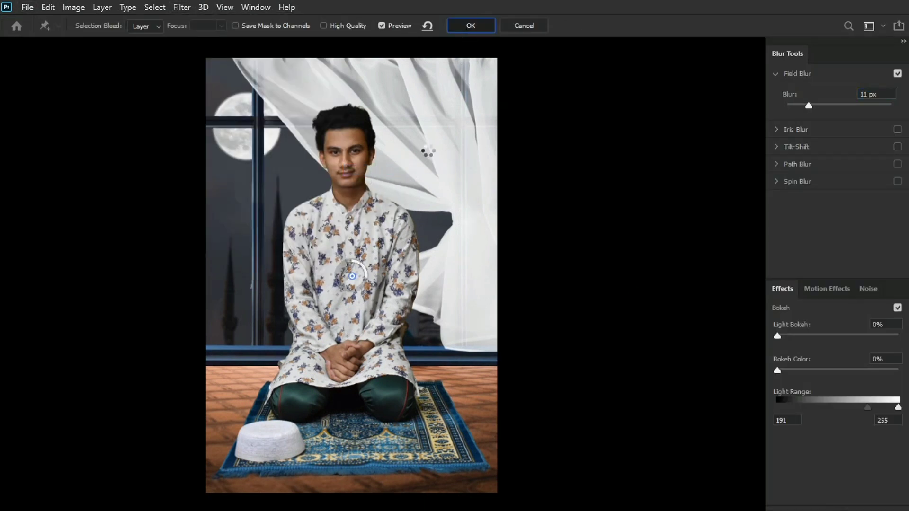
{"action": "key", "text": "Return"}
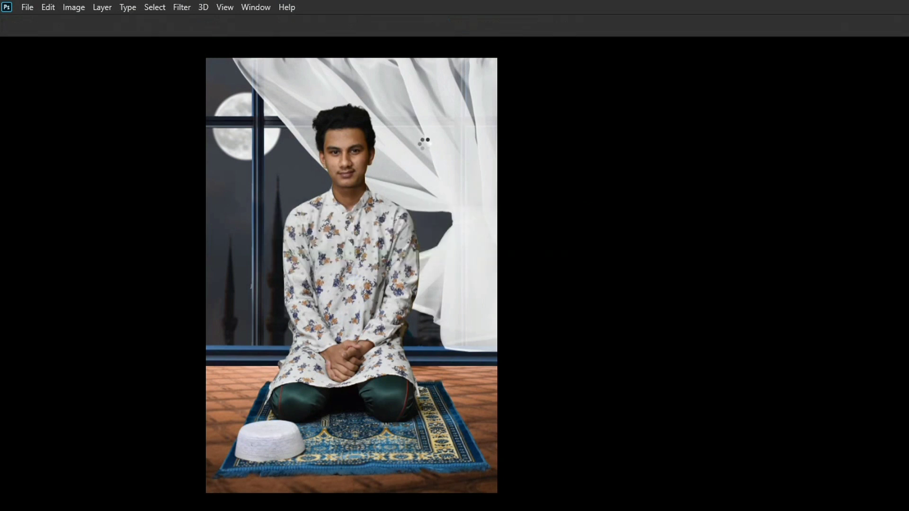
- Try the Vivid Light blend mode on the moon layer and restore it to Normal
{"action": "left_click", "coordinate": [705, 97]}
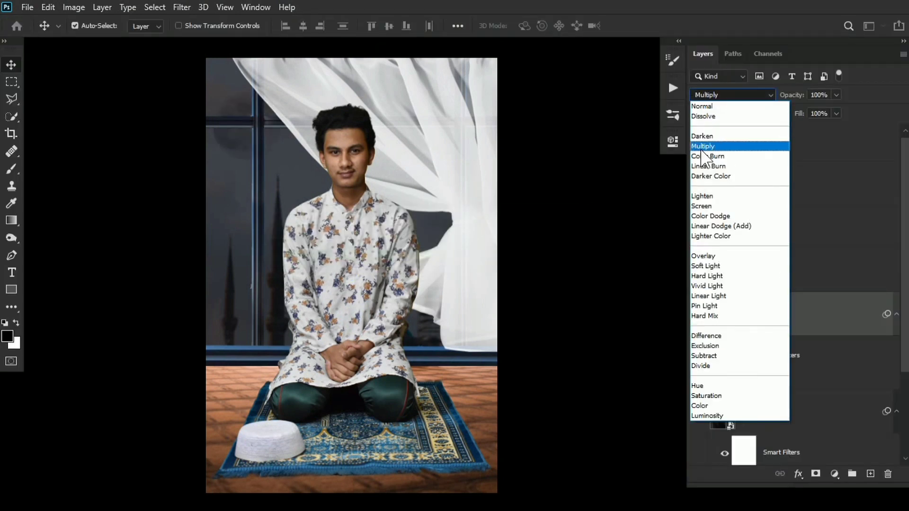
{"action": "left_click", "coordinate": [848, 262]}
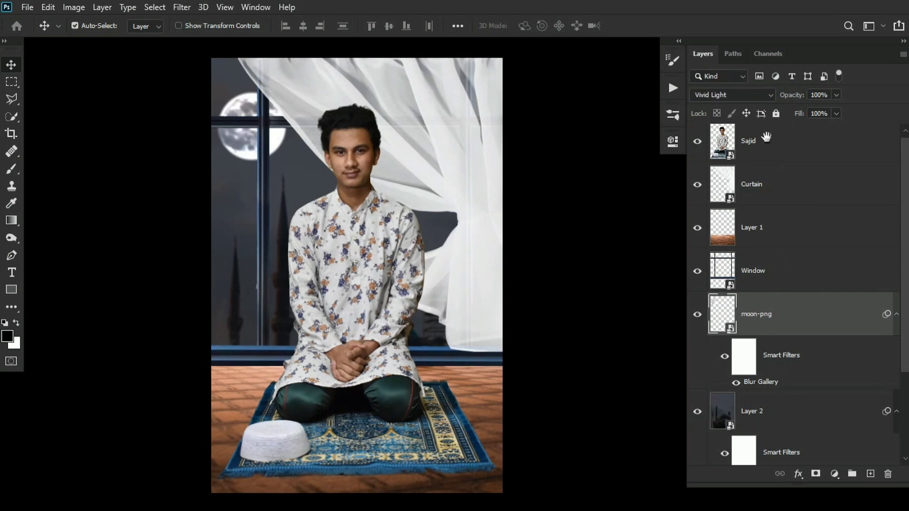
{"action": "left_click", "coordinate": [734, 95]}
{"action": "left_click", "coordinate": [711, 105]}
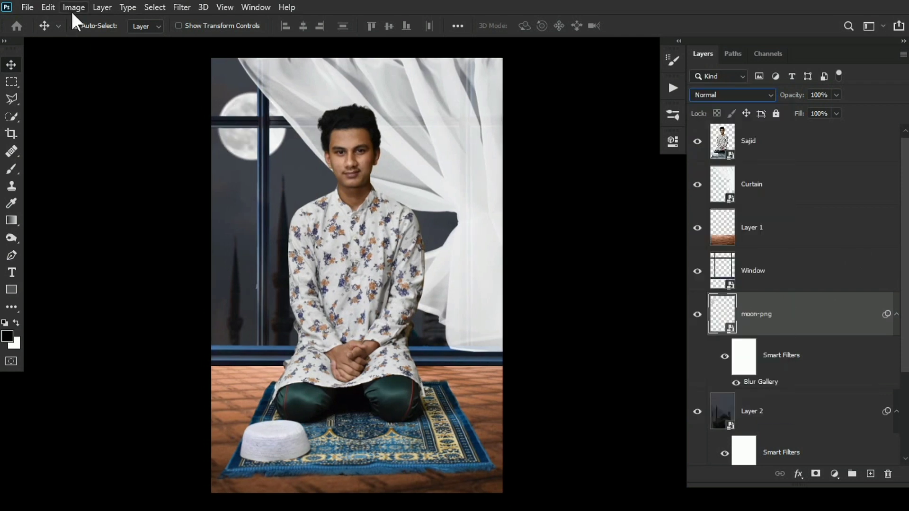
- Apply Curves to the moon layer, moving the black point inward for contrast and lowering the white point's output to 220
{"action": "left_click", "coordinate": [74, 7]}
{"action": "mouse_move", "coordinate": [122, 39]}
{"action": "left_click", "coordinate": [247, 65]}
{"action": "left_click_drag", "start_coordinate": [404, 335], "coordinate": [436, 335]}
{"action": "left_click_drag", "start_coordinate": [531, 152], "coordinate": [539, 174]}
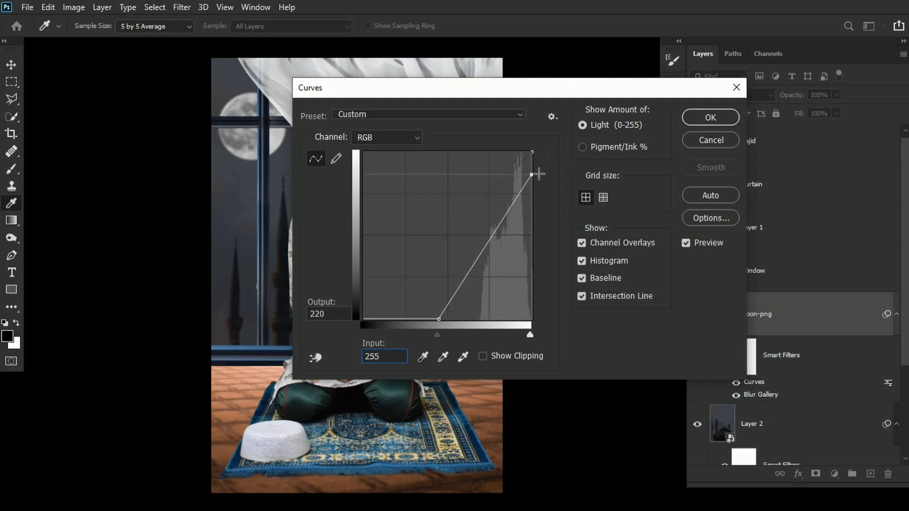
{"action": "left_click", "coordinate": [710, 116]}
{"action": "key", "text": "v"}
{"action": "left_click_drag", "start_coordinate": [389, 226], "coordinate": [383, 212]}
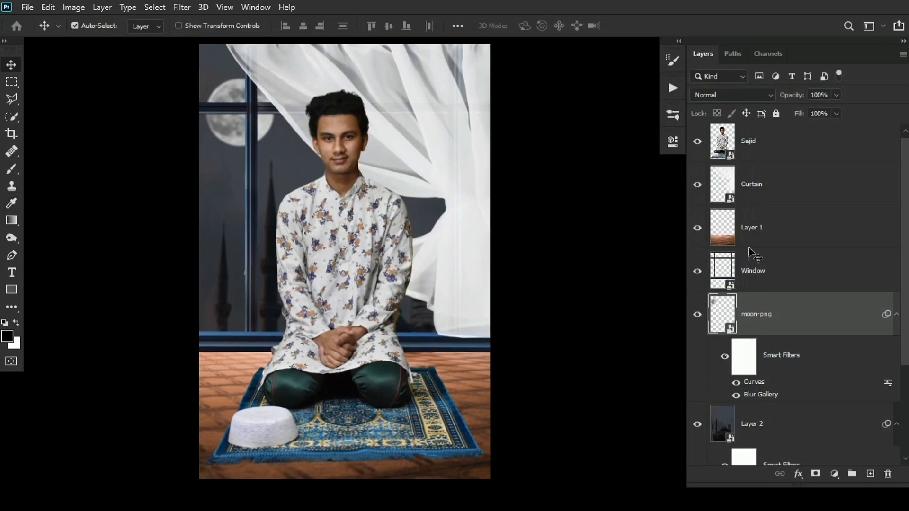
{"action": "scroll", "coordinate": [767, 322], "scroll_direction": "down", "scroll_amount": 2}
{"action": "scroll", "coordinate": [768, 288], "scroll_direction": "up", "scroll_amount": 2}
{"action": "left_click", "coordinate": [769, 274]}
{"action": "scroll", "coordinate": [455, 263], "scroll_direction": "down", "scroll_amount": 1}
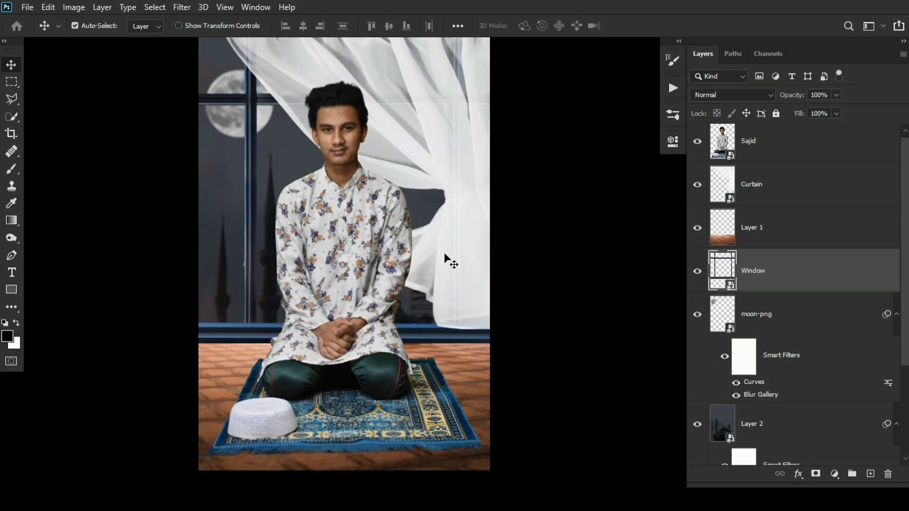
- Add a Drop Shadow layer style to the kneeling man's layer and set its distance to 30 px
{"action": "left_click", "coordinate": [807, 152]}
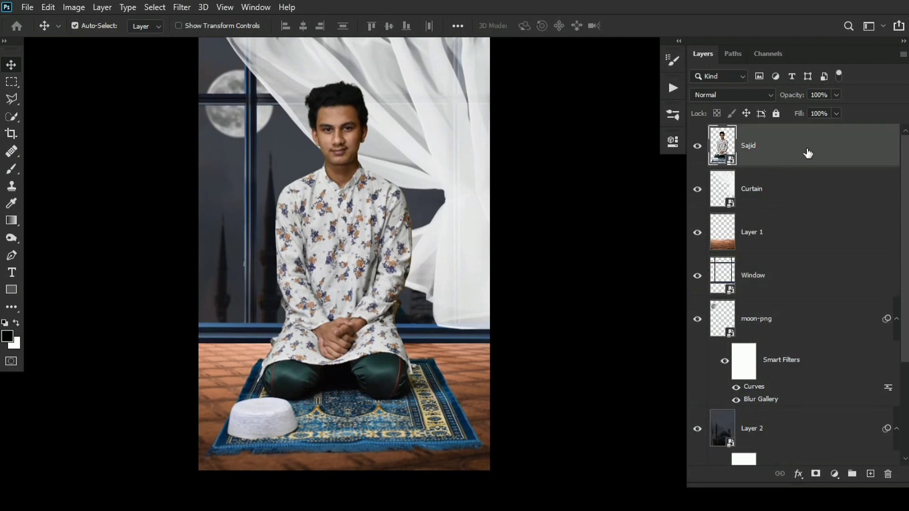
{"action": "right_click", "coordinate": [809, 152]}
{"action": "left_click", "coordinate": [686, 34]}
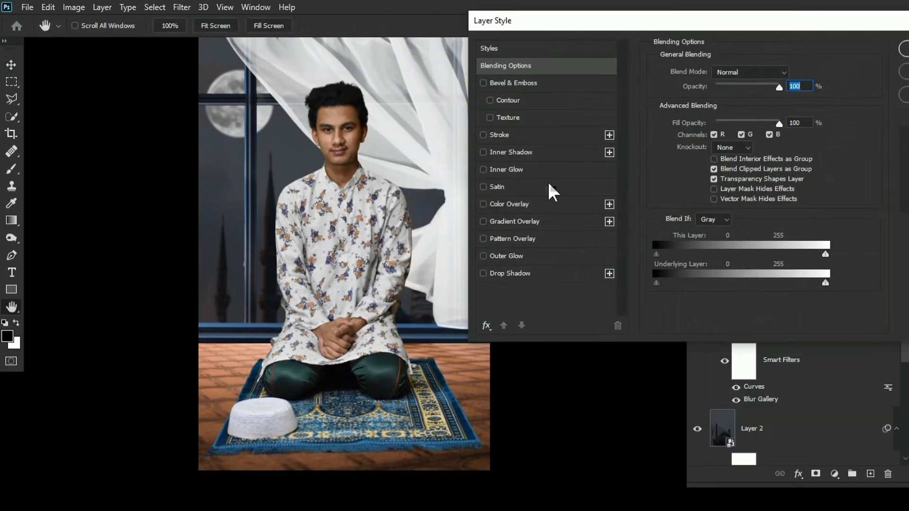
{"action": "left_click", "coordinate": [491, 274]}
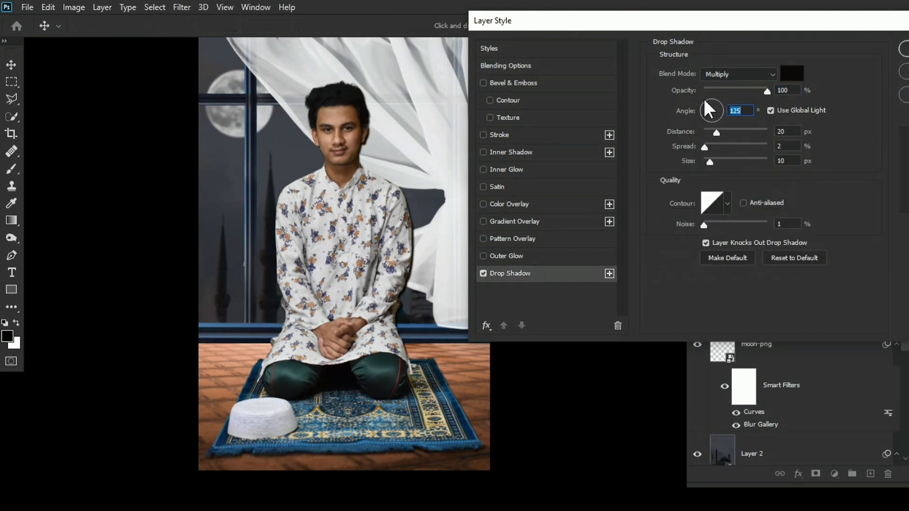
{"action": "left_click_drag", "start_coordinate": [716, 132], "coordinate": [726, 133]}
{"action": "type", "text": "30"}
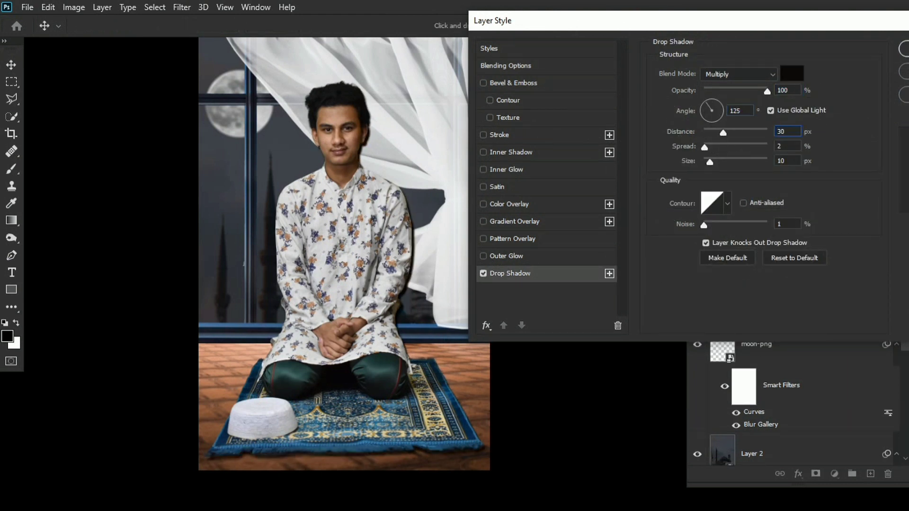
- Set the man's drop shadow size to 15 px and its spread to 2%, and apply the layer style
{"action": "left_click_drag", "start_coordinate": [787, 161], "coordinate": [759, 165]}
{"action": "type", "text": "1"}
{"action": "left_click_drag", "start_coordinate": [660, 30], "coordinate": [605, 27]}
{"action": "type", "text": "5"}
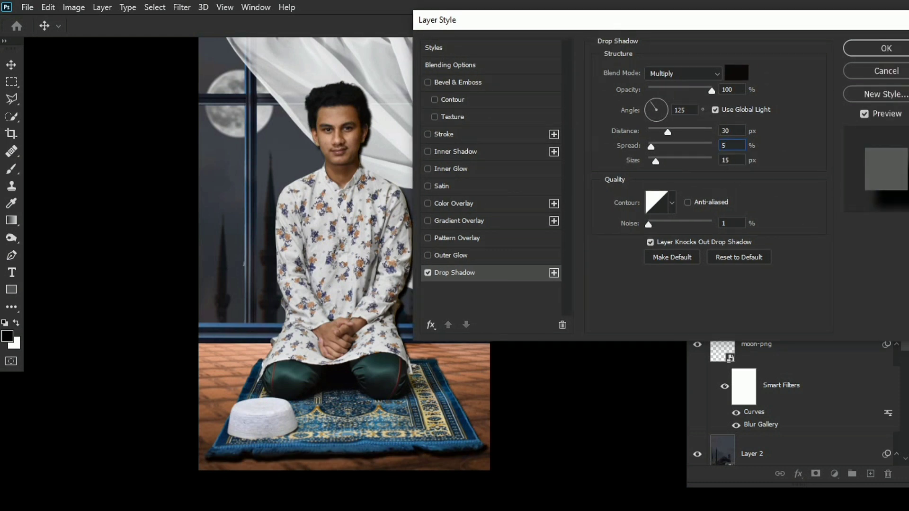
{"action": "type", "text": "4"}
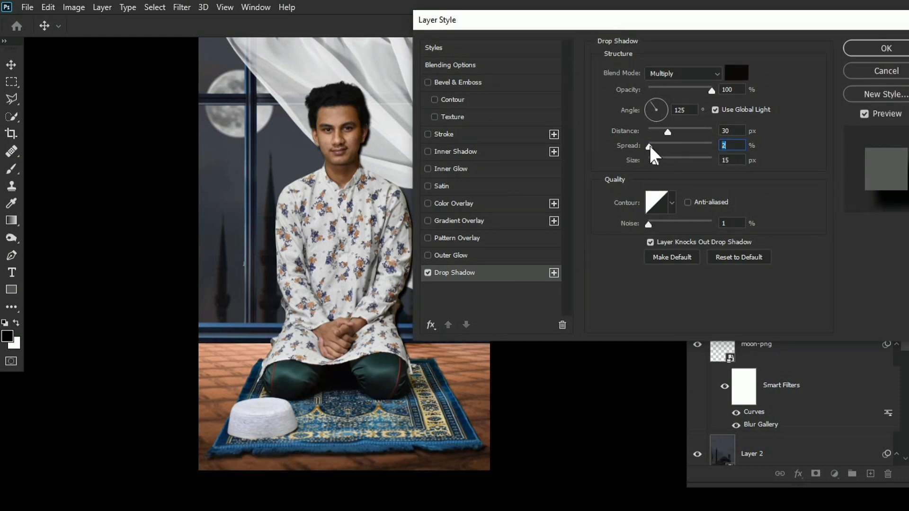
{"action": "left_click", "coordinate": [886, 48]}
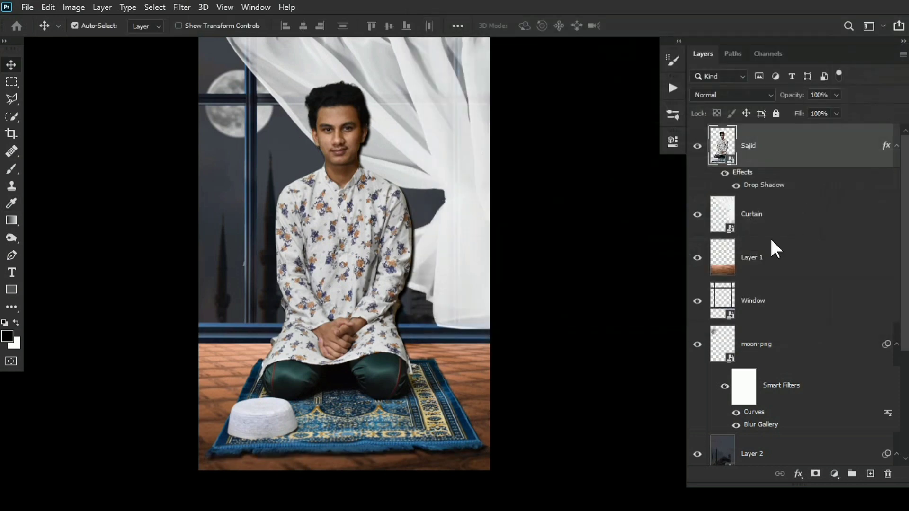
- Separate the man's drop shadow effect into its own layer
{"action": "right_click", "coordinate": [743, 172]}
{"action": "left_click", "coordinate": [780, 390]}
{"action": "left_click", "coordinate": [404, 193]}
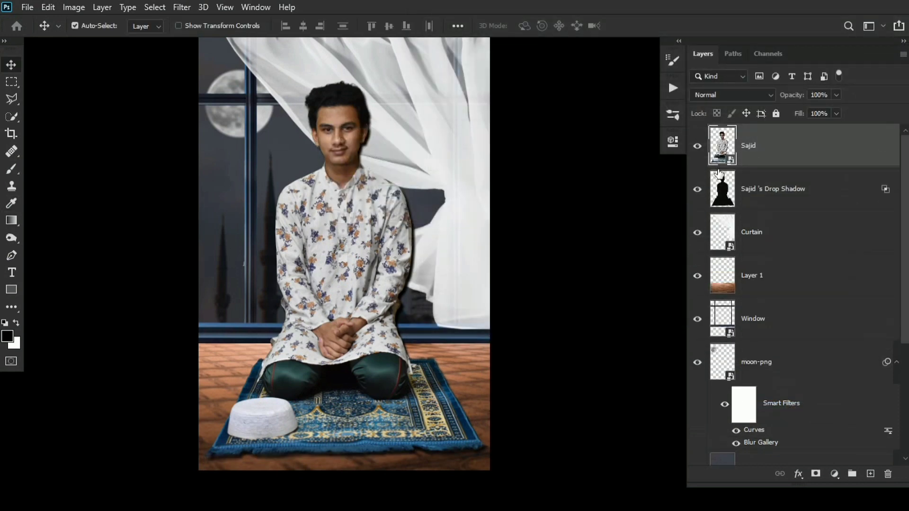
- Hide the separated shadow layer with a black mask and paint white to reveal the shadow only around the prayer rug
{"action": "left_click", "coordinate": [814, 472], "text": "alt"}
{"action": "key", "text": "b"}
{"action": "key", "text": "x"}
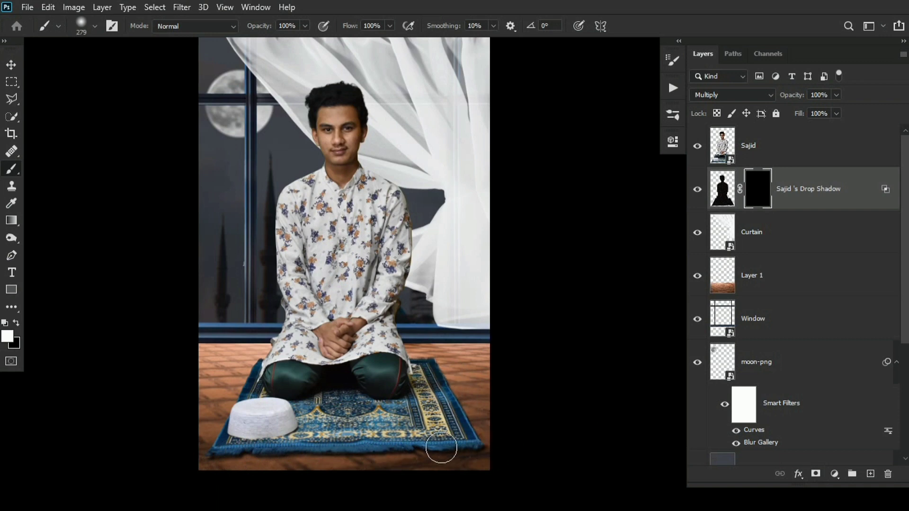
{"action": "left_click_drag", "start_coordinate": [367, 333], "coordinate": [393, 285]}
- Add a Curves adjustment layer above the tiled floor layer and lower its white point's output to 0
{"action": "left_click", "coordinate": [773, 317]}
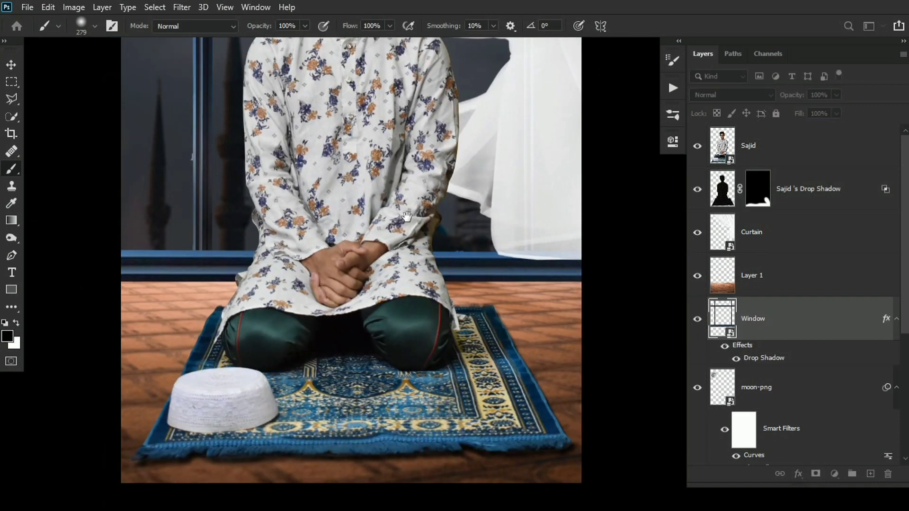
{"action": "key", "text": "alt+bracketright"}
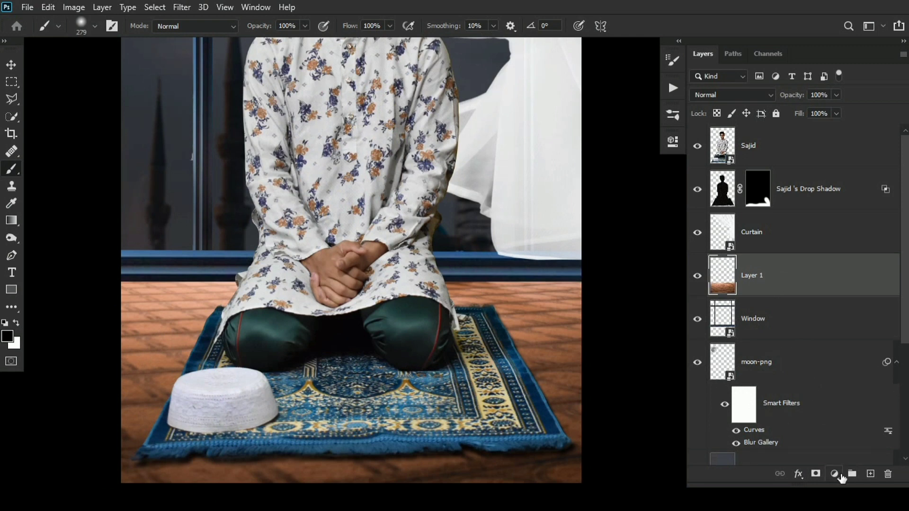
{"action": "left_click", "coordinate": [840, 474]}
{"action": "left_click", "coordinate": [826, 306]}
{"action": "left_click_drag", "start_coordinate": [636, 215], "coordinate": [649, 364]}
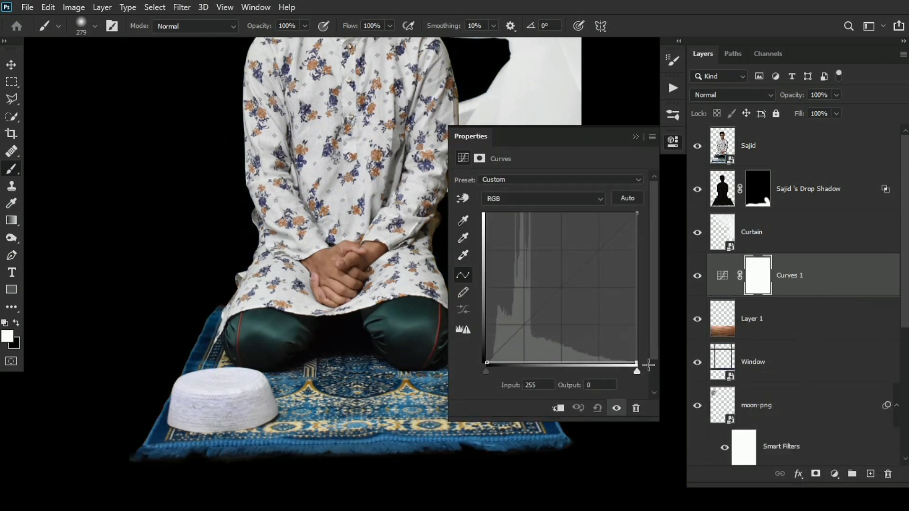
- Invert the Curves mask to black and paint a straight white line along the floor's back edge with a soft 116 px brush
{"action": "left_click", "coordinate": [635, 137]}
{"action": "key", "text": "ctrl+i"}
{"action": "left_click_drag", "start_coordinate": [156, 258], "coordinate": [137, 263]}
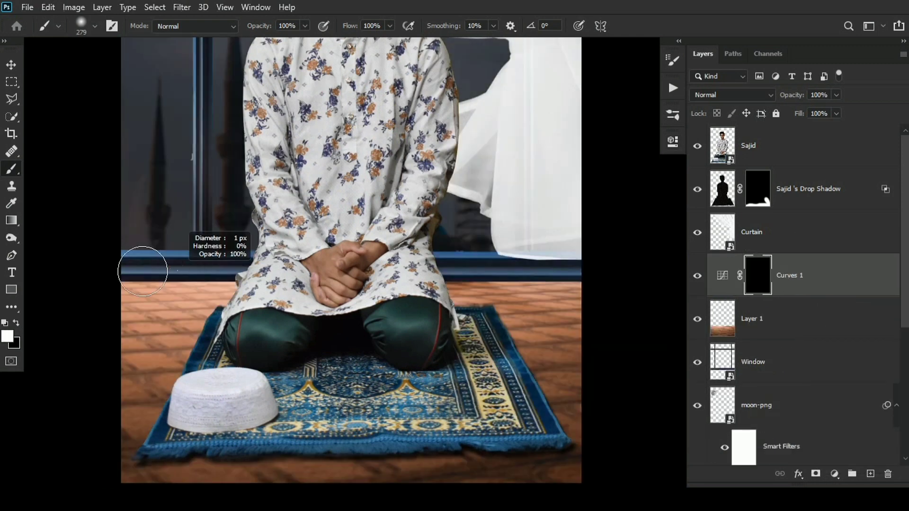
{"action": "left_click", "coordinate": [590, 281], "text": "shift"}
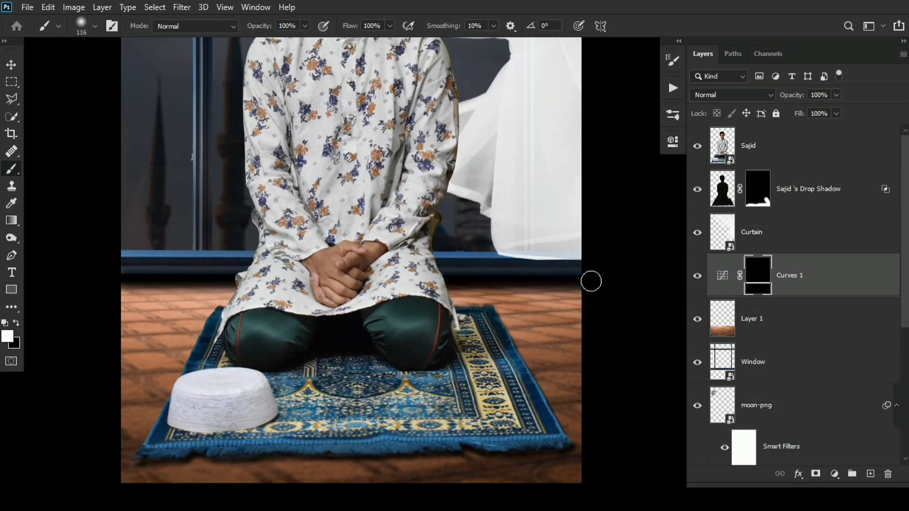
- Move the painted Curves shadow line up so it falls along the window frame's lower edge, just above the floor
{"action": "left_click_drag", "start_coordinate": [590, 282], "coordinate": [589, 316]}
{"action": "left_click", "coordinate": [11, 65]}
{"action": "left_click_drag", "start_coordinate": [318, 313], "coordinate": [319, 315]}
{"action": "left_click_drag", "start_coordinate": [805, 282], "coordinate": [804, 332]}
{"action": "left_click_drag", "start_coordinate": [462, 313], "coordinate": [459, 346]}
{"action": "left_click_drag", "start_coordinate": [805, 325], "coordinate": [800, 265]}
{"action": "left_click_drag", "start_coordinate": [360, 315], "coordinate": [360, 307]}
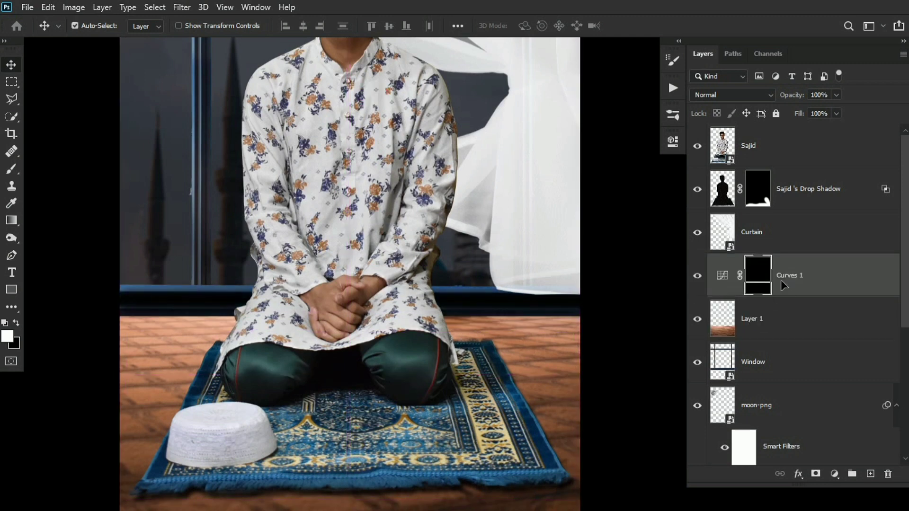
- Clip the Curves shadow-line adjustment to the tiled floor layer and set its blend mode to Multiply
{"action": "right_click", "coordinate": [781, 280]}
{"action": "left_click", "coordinate": [625, 254]}
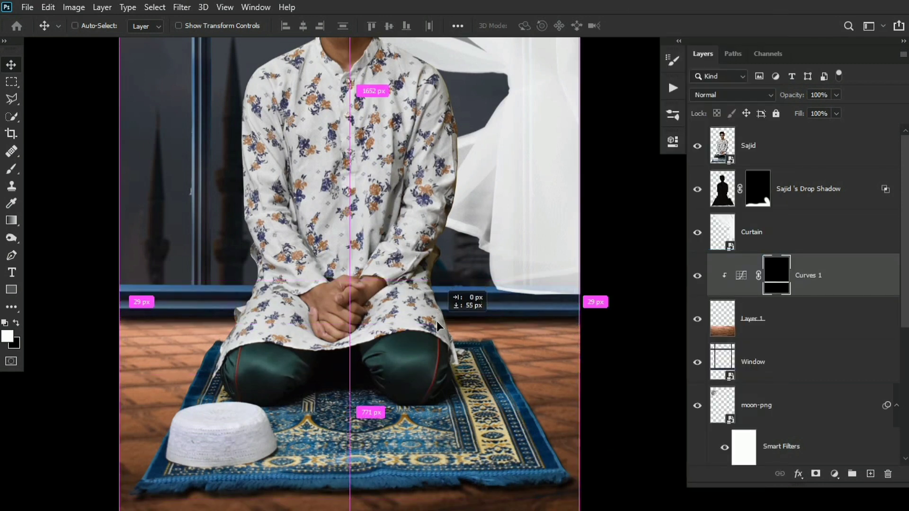
{"action": "left_click", "coordinate": [733, 94]}
{"action": "left_click", "coordinate": [703, 145]}
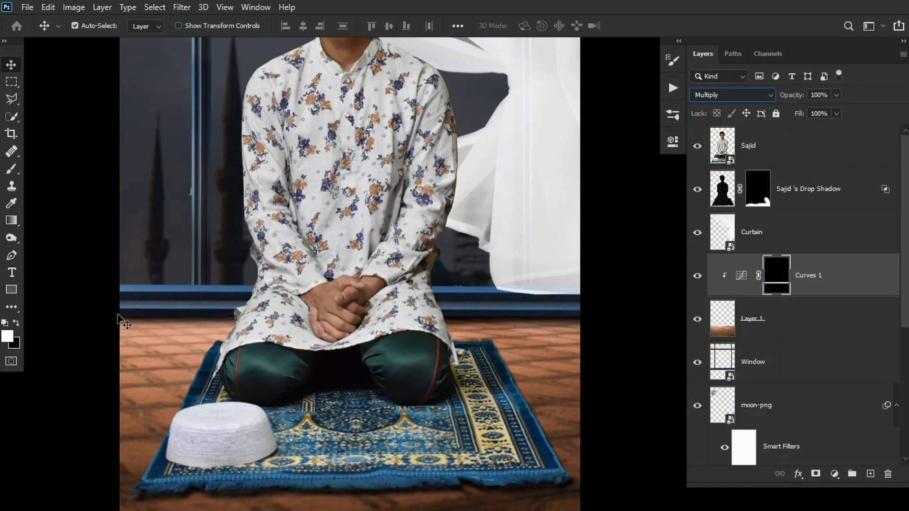
- Add a Curves adjustment layer above the Window layer, lower its white point, and invert its mask to black
{"action": "left_click", "coordinate": [11, 171]}
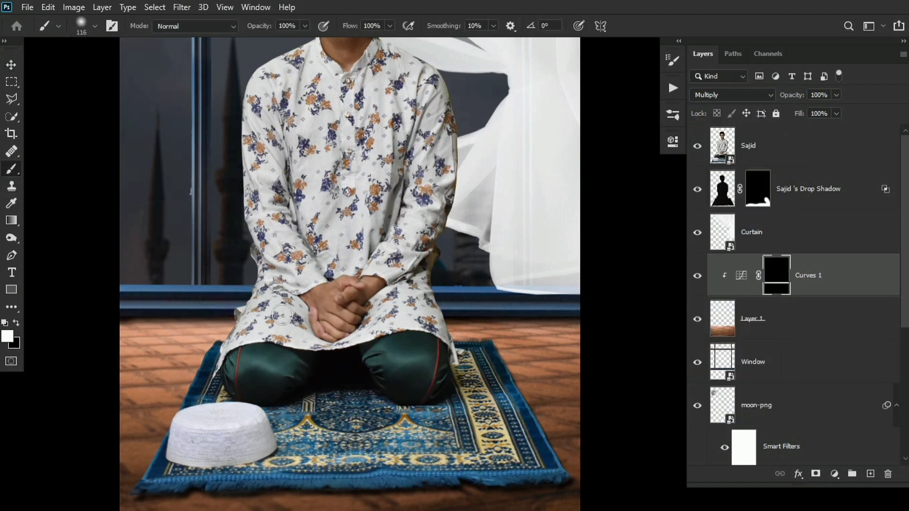
{"action": "left_click_drag", "start_coordinate": [504, 251], "coordinate": [477, 255]}
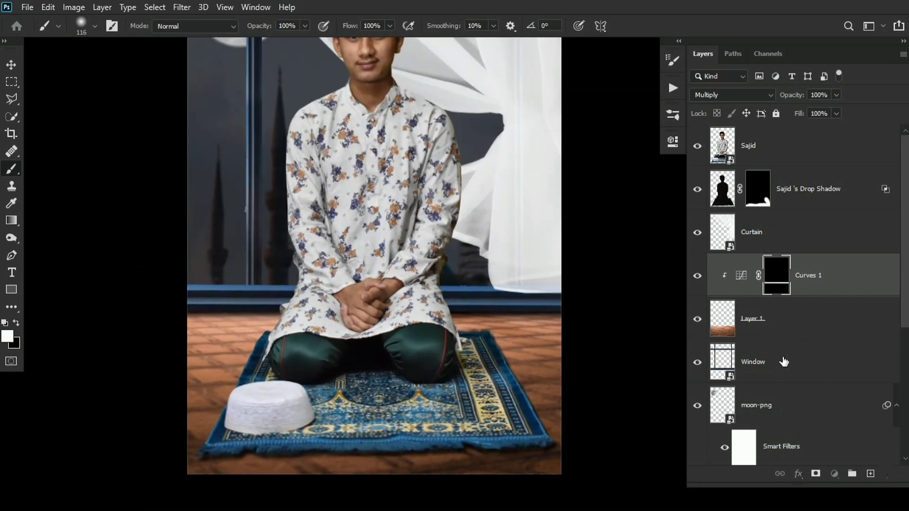
{"action": "left_click", "coordinate": [784, 362]}
{"action": "left_click", "coordinate": [834, 474]}
{"action": "left_click", "coordinate": [827, 303]}
{"action": "left_click_drag", "start_coordinate": [637, 213], "coordinate": [645, 336]}
{"action": "left_click", "coordinate": [635, 136]}
{"action": "key", "text": "ctrl+i"}
- Paint white on the new Curves mask along the window's lower edge with a soft 116 px brush at 15% flow
{"action": "left_click_drag", "start_coordinate": [198, 324], "coordinate": [190, 334]}
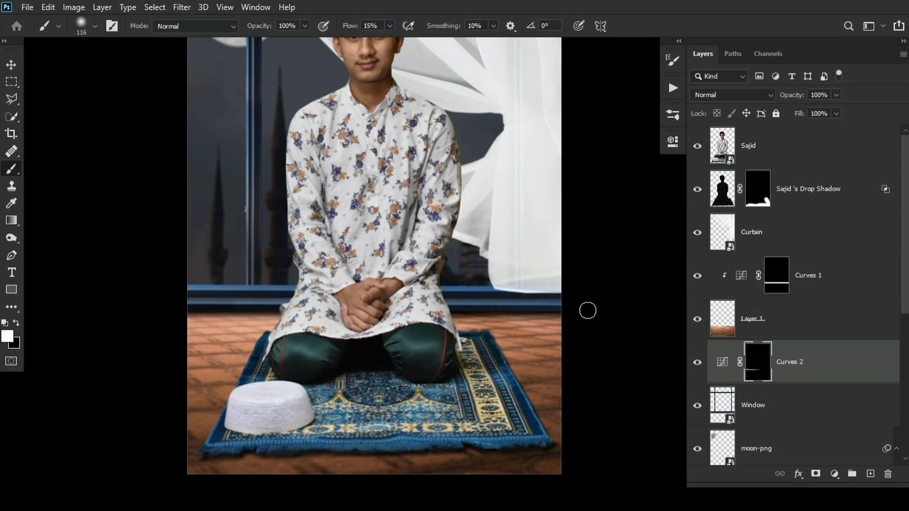
{"action": "left_click_drag", "start_coordinate": [587, 311], "coordinate": [256, 300]}
{"action": "left_click_drag", "start_coordinate": [591, 314], "coordinate": [491, 321]}
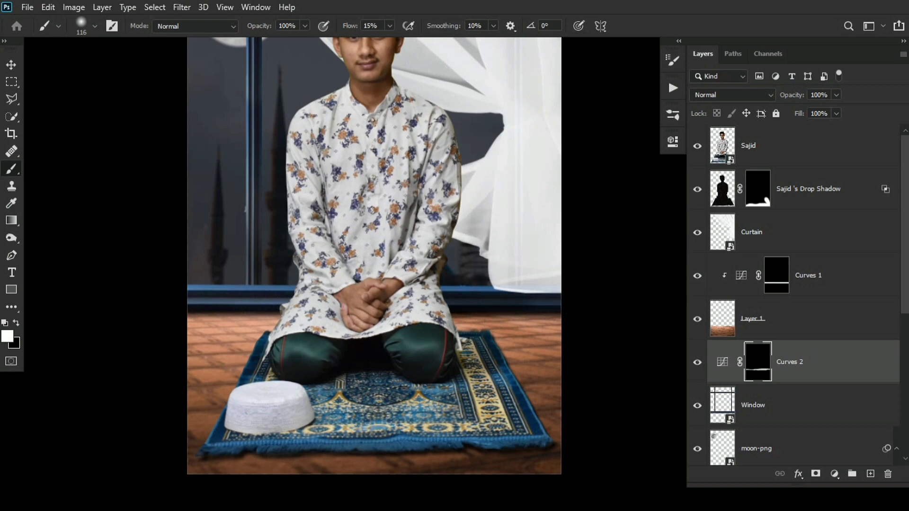
{"action": "scroll", "coordinate": [270, 289], "scroll_direction": "up", "scroll_amount": 3}
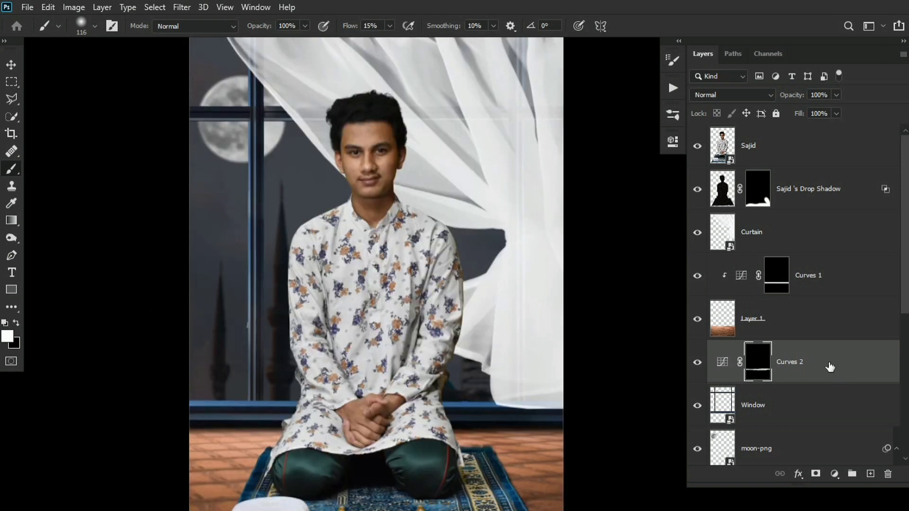
- Clip the Curves 2 adjustment to the Window layer so its shadow affects only the window frame
{"action": "right_click", "coordinate": [830, 367]}
{"action": "left_click", "coordinate": [705, 254]}
{"action": "scroll", "coordinate": [441, 275], "scroll_direction": "down", "scroll_amount": 2}
{"action": "left_click_drag", "start_coordinate": [455, 284], "coordinate": [428, 263]}
{"action": "scroll", "coordinate": [809, 346], "scroll_direction": "down", "scroll_amount": 2}
{"action": "scroll", "coordinate": [809, 347], "scroll_direction": "up", "scroll_amount": 2}
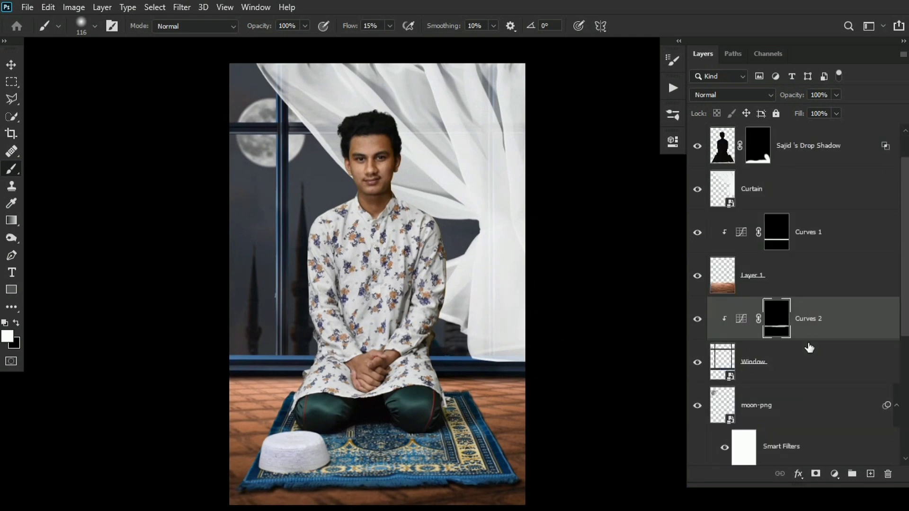
- Place the starry night sky image at 50% scale directly above the mosque skyline layer, covering the canvas
{"action": "scroll", "coordinate": [804, 355], "scroll_direction": "down", "scroll_amount": 3}
{"action": "left_click", "coordinate": [717, 339]}
{"action": "key", "text": "x"}
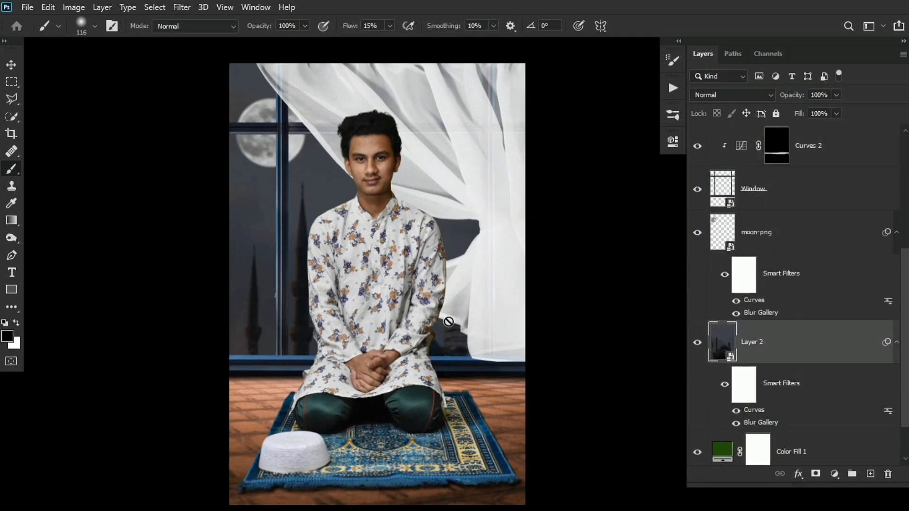
{"action": "left_click", "coordinate": [28, 7]}
{"action": "left_click", "coordinate": [76, 271]}
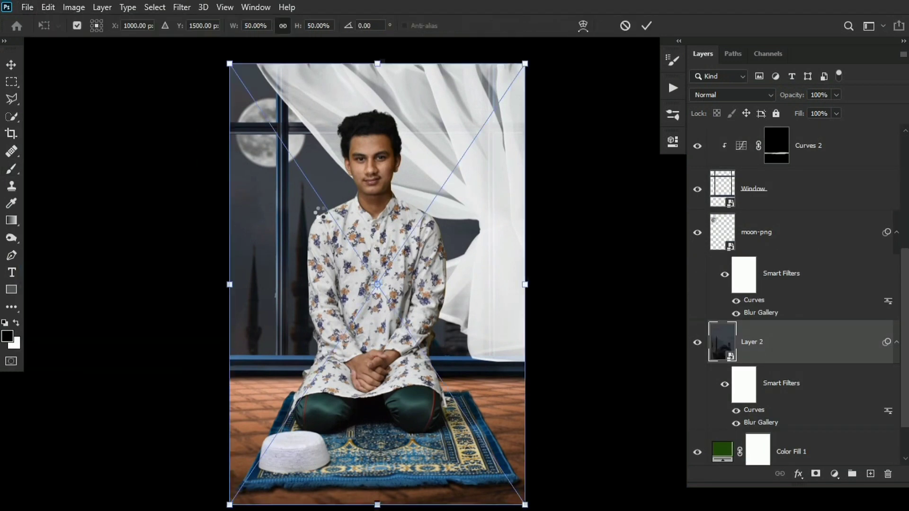
{"action": "key", "text": "Return"}
- Set the starry sky layer's blend mode to Screen and move it above the moon layer
{"action": "left_click", "coordinate": [706, 94]}
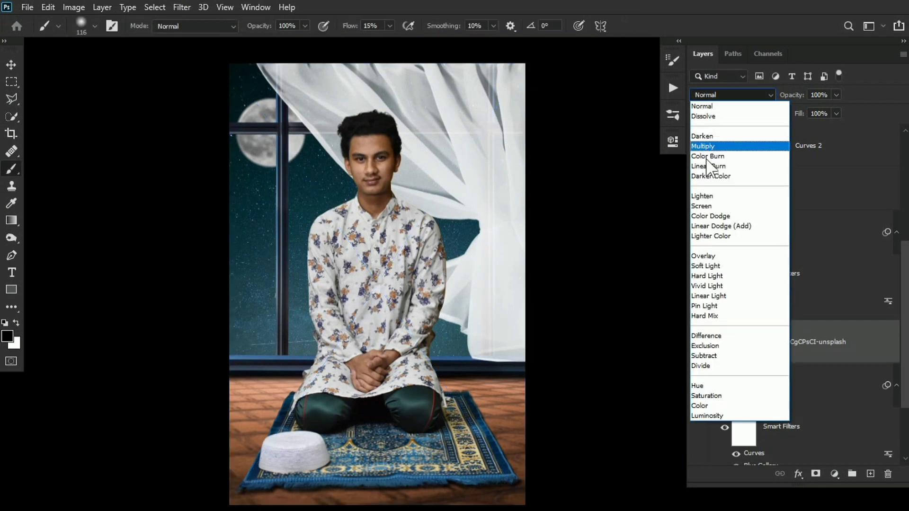
{"action": "left_click", "coordinate": [706, 206]}
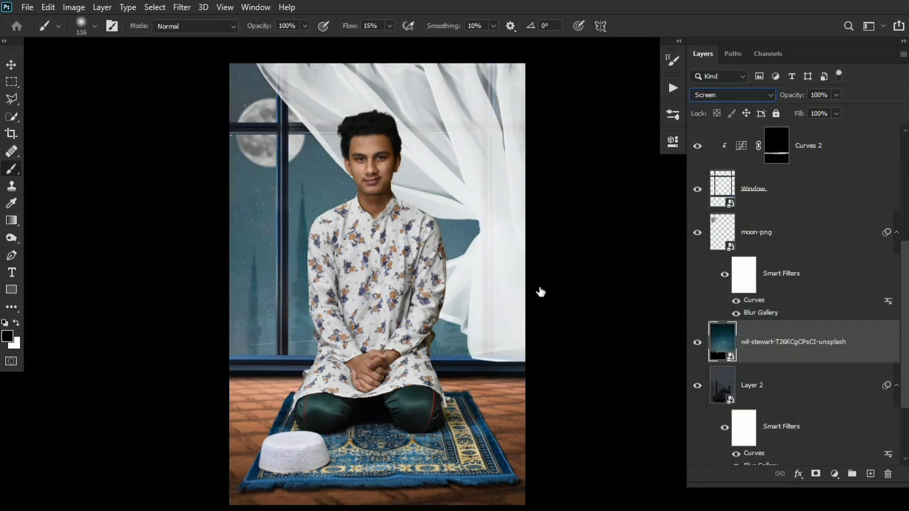
{"action": "left_click_drag", "start_coordinate": [779, 349], "coordinate": [781, 239]}
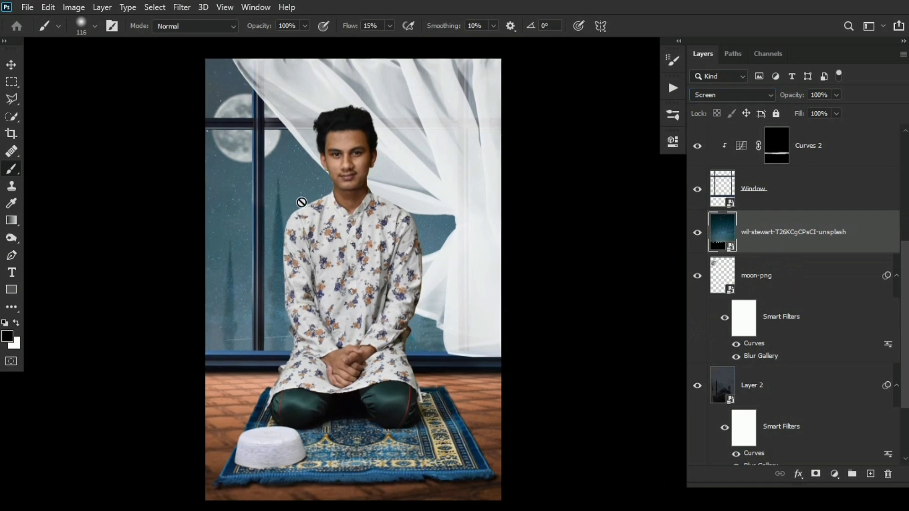
- Split the starry sky layer's underlying-layer black Blend If slider to 37 / 76 to keep stars off the dark mosque
{"action": "double_click", "coordinate": [744, 239]}
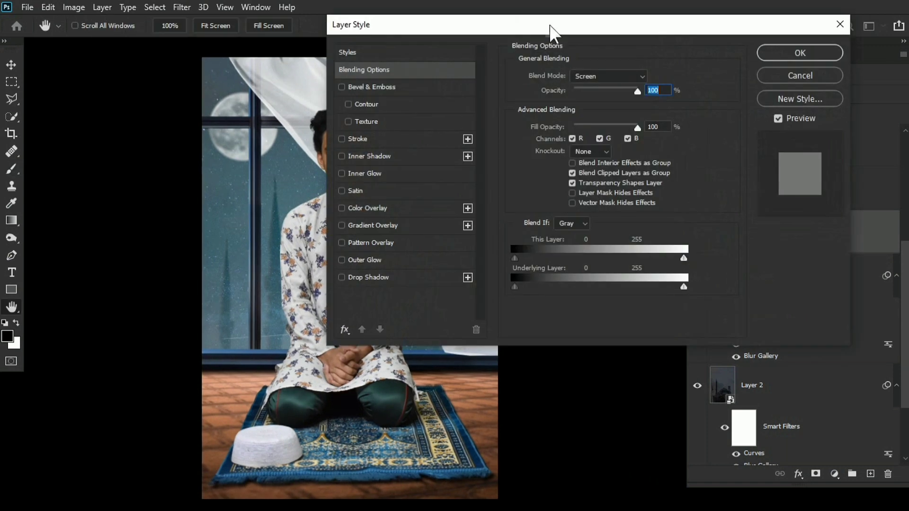
{"action": "left_click_drag", "start_coordinate": [549, 30], "coordinate": [726, 26]}
{"action": "left_click_drag", "start_coordinate": [704, 300], "coordinate": [745, 305]}
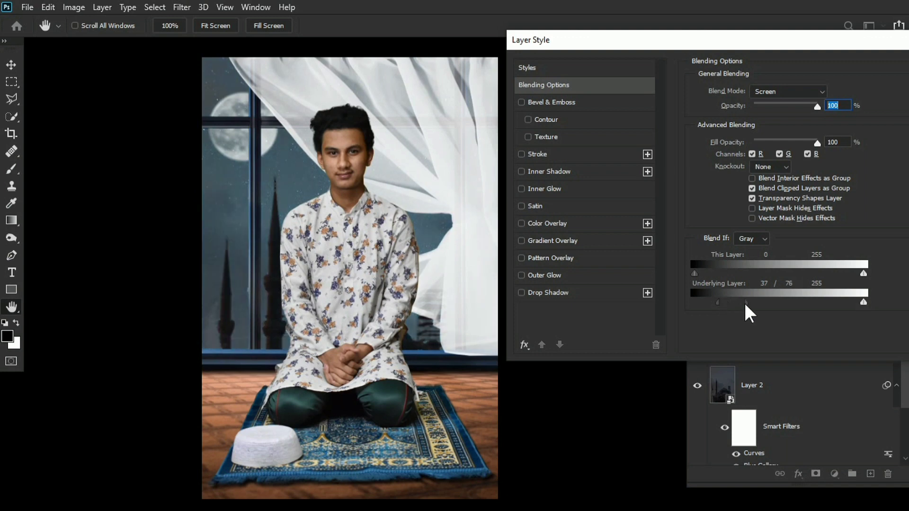
{"action": "left_click_drag", "start_coordinate": [770, 42], "coordinate": [662, 53]}
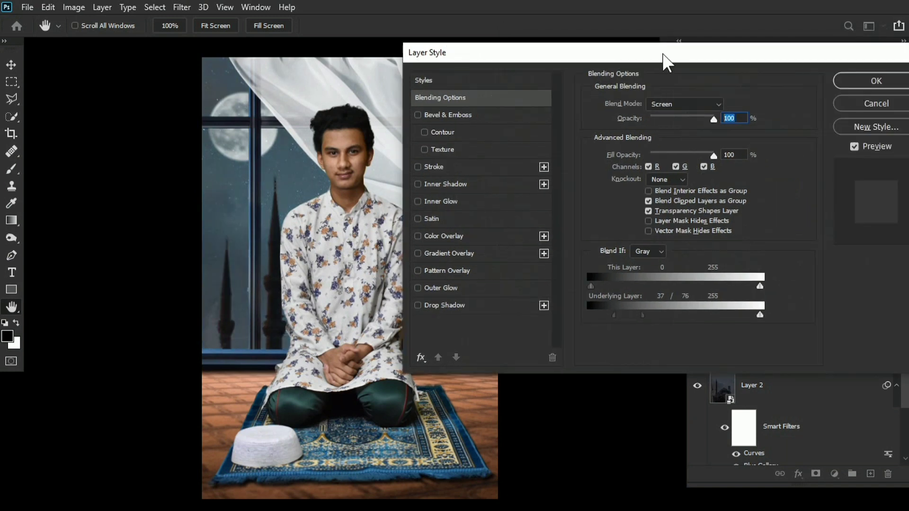
{"action": "left_click", "coordinate": [873, 81]}
- Copy the mosque skyline layer's Blur Gallery filter to the starry sky layer and set its Field Blur to 8 px
{"action": "scroll", "coordinate": [790, 369], "scroll_direction": "down", "scroll_amount": 3}
{"action": "left_click_drag", "start_coordinate": [761, 380], "coordinate": [769, 152]}
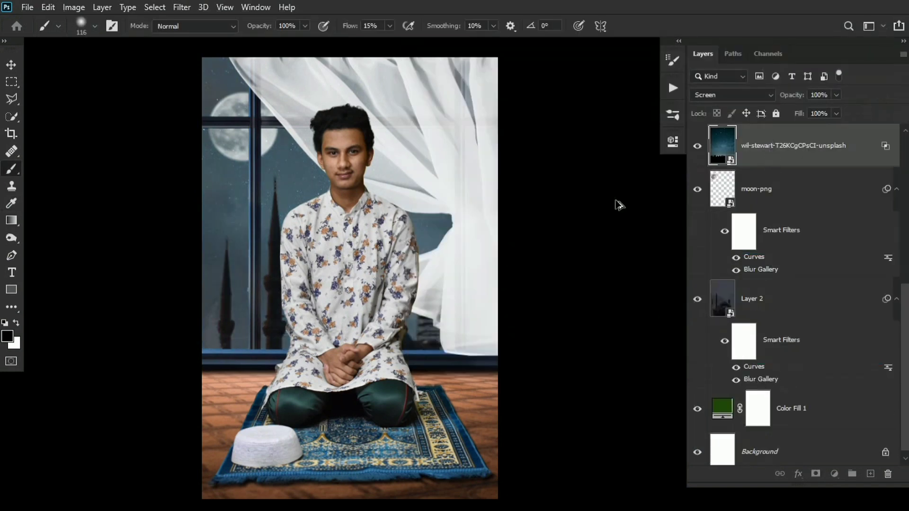
{"action": "double_click", "coordinate": [762, 211]}
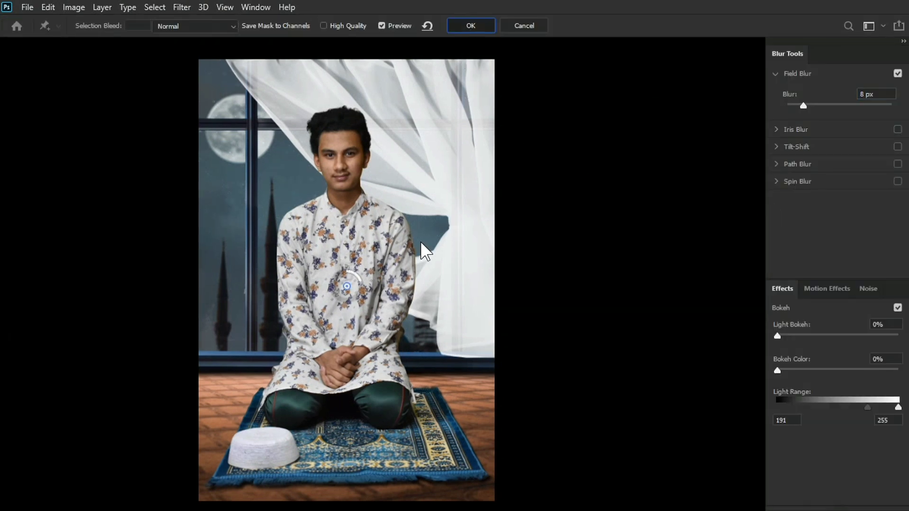
{"action": "key", "text": "Return"}
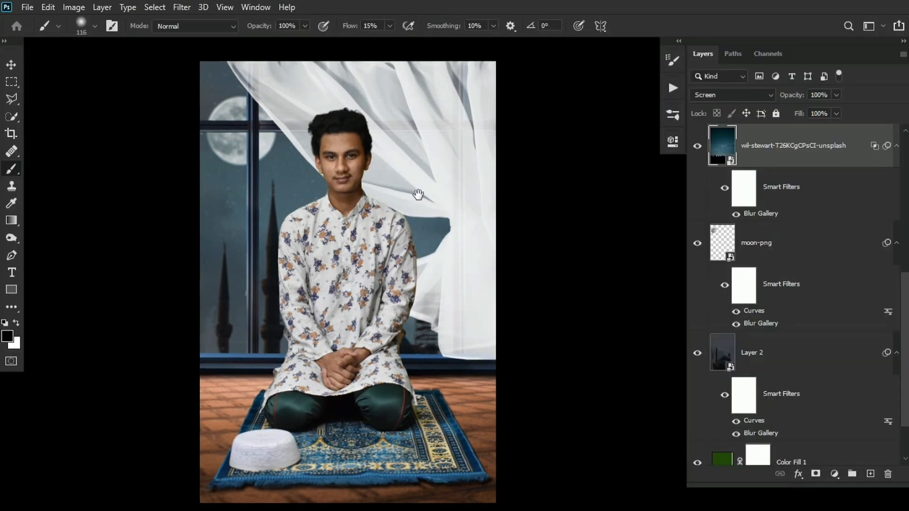
- Darken the Window layer with a Curves filter by moving the black point to input 23, output 0
{"action": "scroll", "coordinate": [812, 335], "scroll_direction": "down", "scroll_amount": 3}
{"action": "scroll", "coordinate": [795, 327], "scroll_direction": "up", "scroll_amount": 5}
{"action": "left_click", "coordinate": [785, 350]}
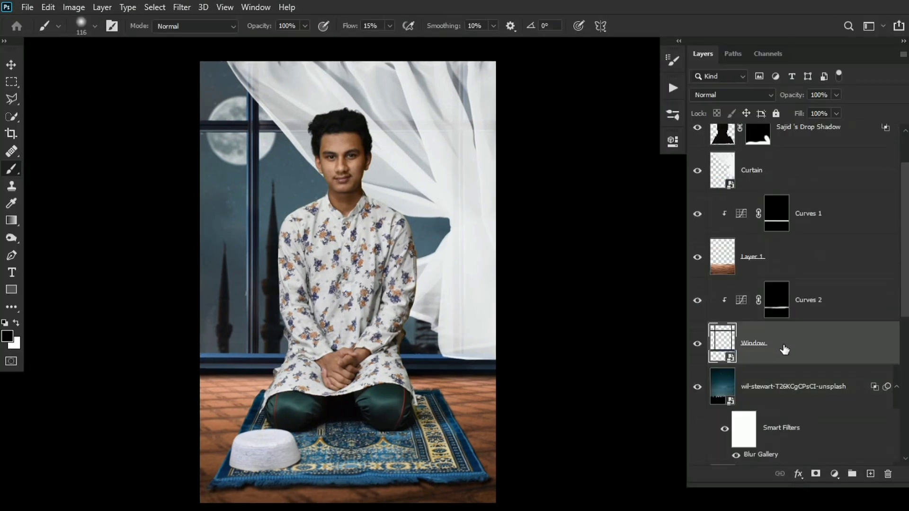
{"action": "left_click", "coordinate": [73, 7]}
{"action": "left_click", "coordinate": [234, 65]}
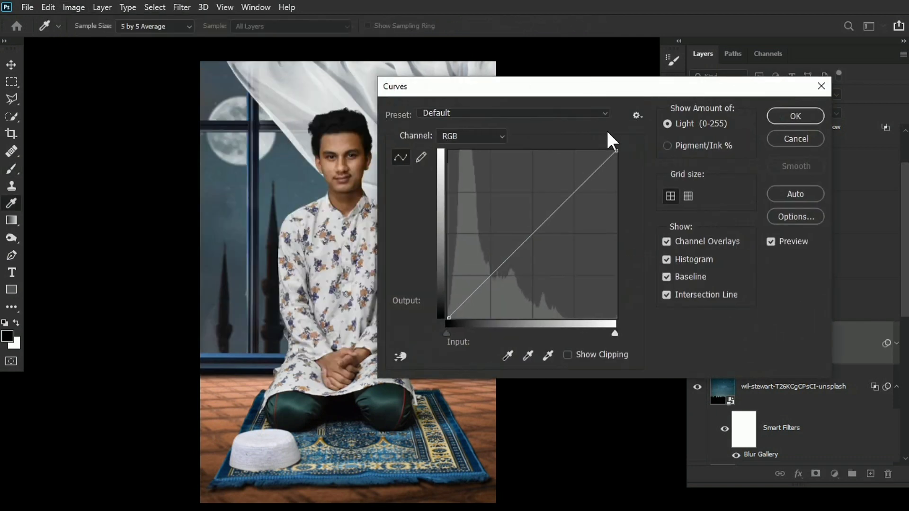
{"action": "mouse_move", "coordinate": [616, 150]}
{"action": "left_mouse_down"}
{"action": "mouse_move", "coordinate": [621, 199]}
{"action": "mouse_move", "coordinate": [617, 151]}
{"action": "left_mouse_up"}
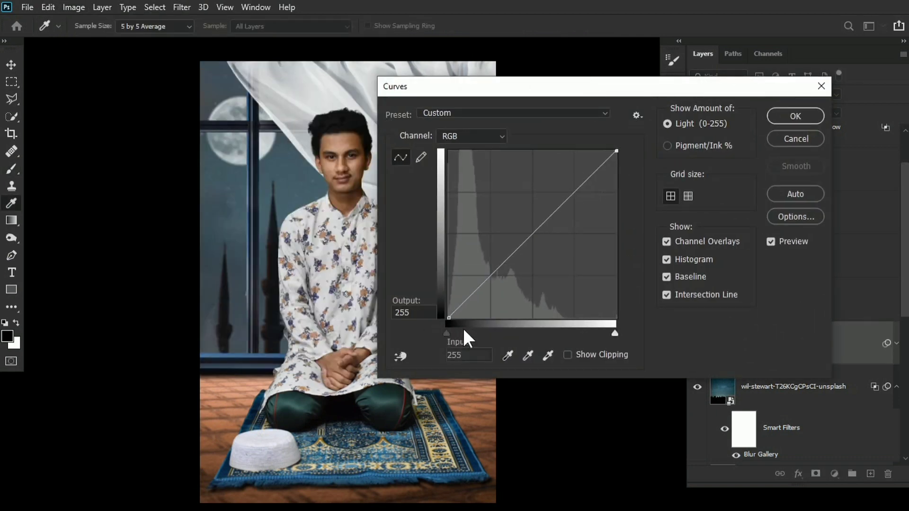
{"action": "left_click_drag", "start_coordinate": [446, 333], "coordinate": [462, 331]}
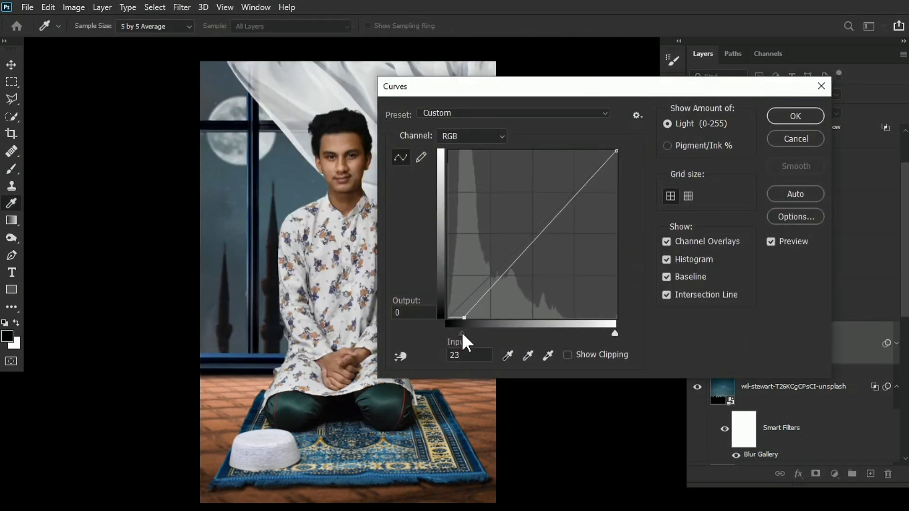
{"action": "left_click", "coordinate": [796, 116]}
- Apply a 7 px Field Blur to the Window layer
{"action": "left_click", "coordinate": [182, 12]}
{"action": "mouse_move", "coordinate": [204, 169]}
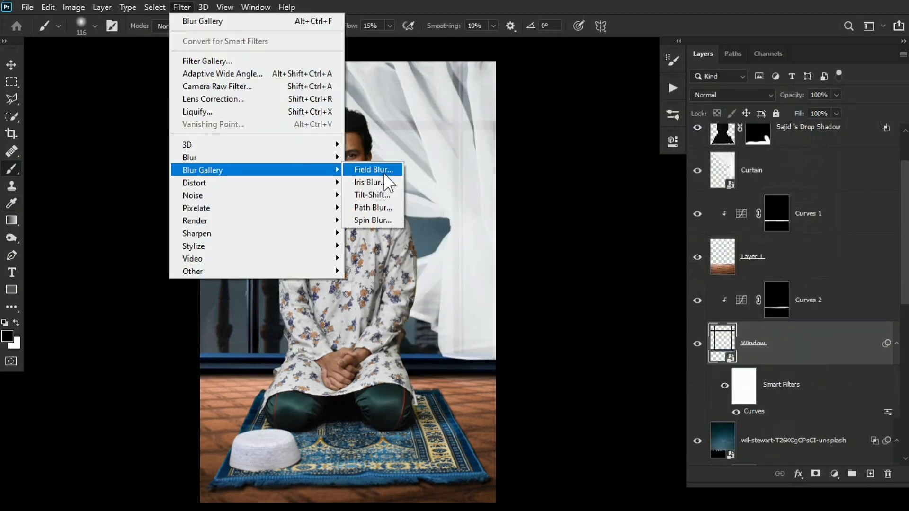
{"action": "left_click", "coordinate": [385, 171]}
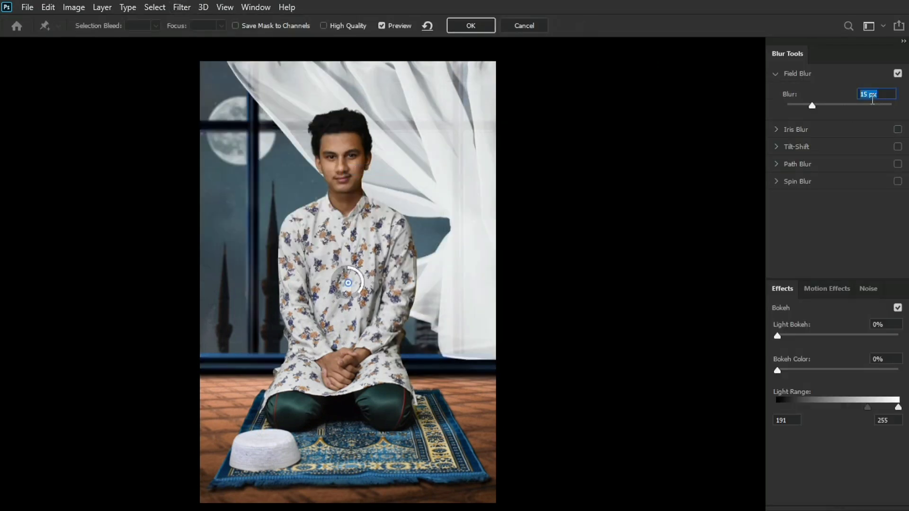
{"action": "type", "text": "6"}
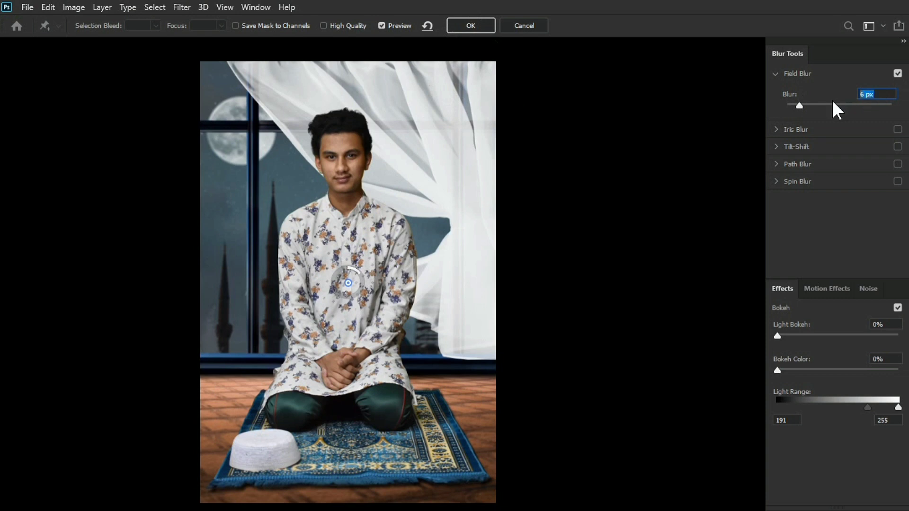
{"action": "type", "text": "7"}
{"action": "left_click", "coordinate": [472, 25]}
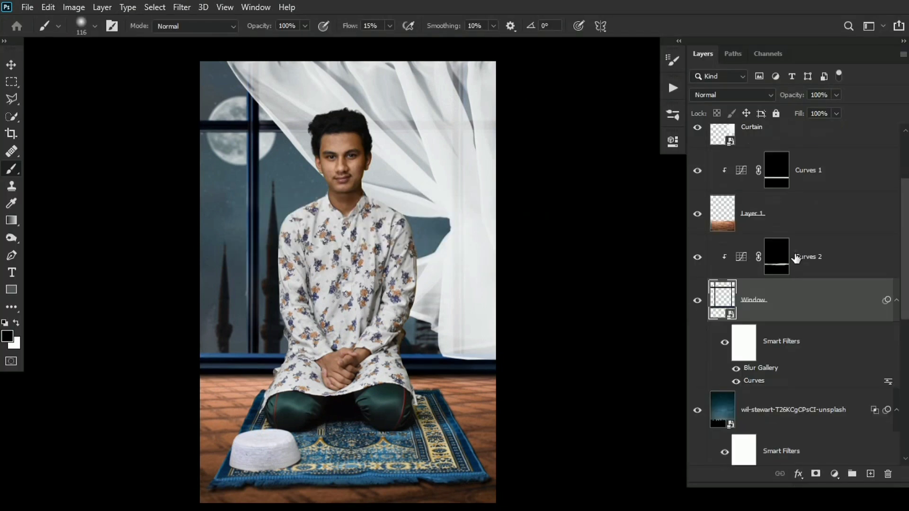
- Apply a 7 px Field Blur to the Curtain layer
{"action": "scroll", "coordinate": [797, 257], "scroll_direction": "up", "scroll_amount": 2}
{"action": "left_click", "coordinate": [801, 213]}
{"action": "left_click", "coordinate": [182, 7]}
{"action": "mouse_move", "coordinate": [204, 170]}
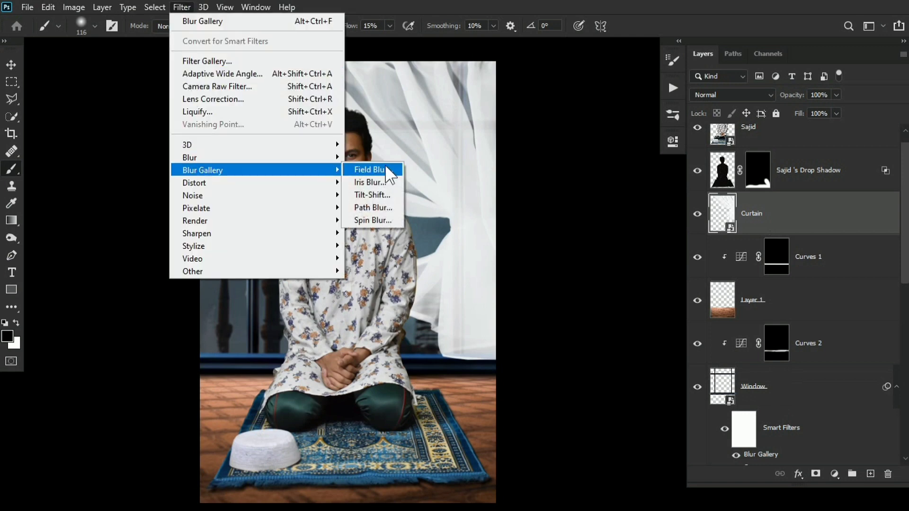
{"action": "left_click", "coordinate": [371, 169]}
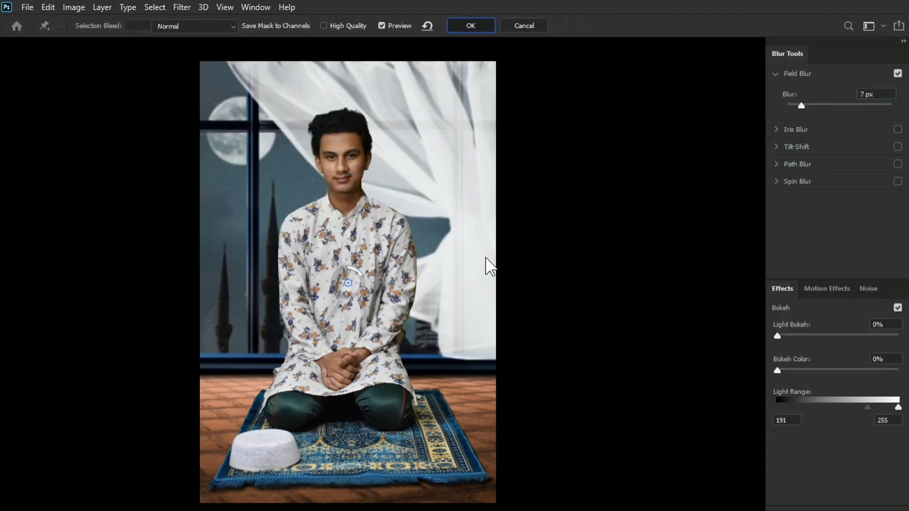
{"action": "key", "text": "Return"}
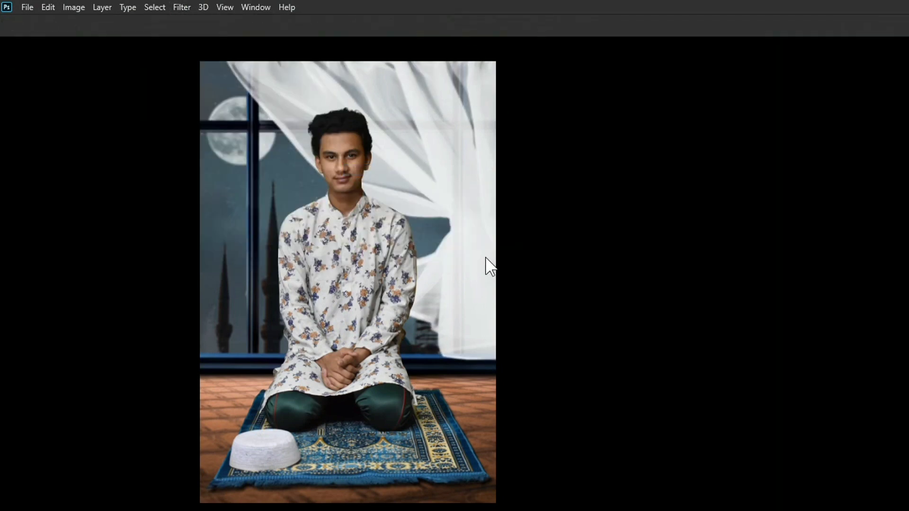
- Convert the tiled floor layer to a smart object
{"action": "scroll", "coordinate": [828, 283], "scroll_direction": "up", "scroll_amount": 1}
{"action": "right_click", "coordinate": [724, 367]}
{"action": "left_click", "coordinate": [682, 185]}
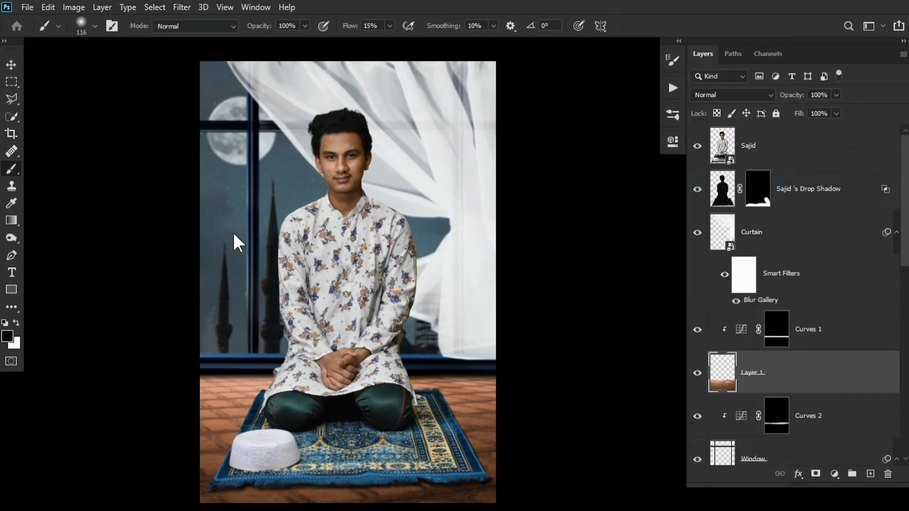
- Start a Tilt-Shift blur on the tiled floor layer, centred on the floor behind the man's knees
{"action": "left_click", "coordinate": [182, 7]}
{"action": "mouse_move", "coordinate": [213, 170]}
{"action": "left_click", "coordinate": [379, 192]}
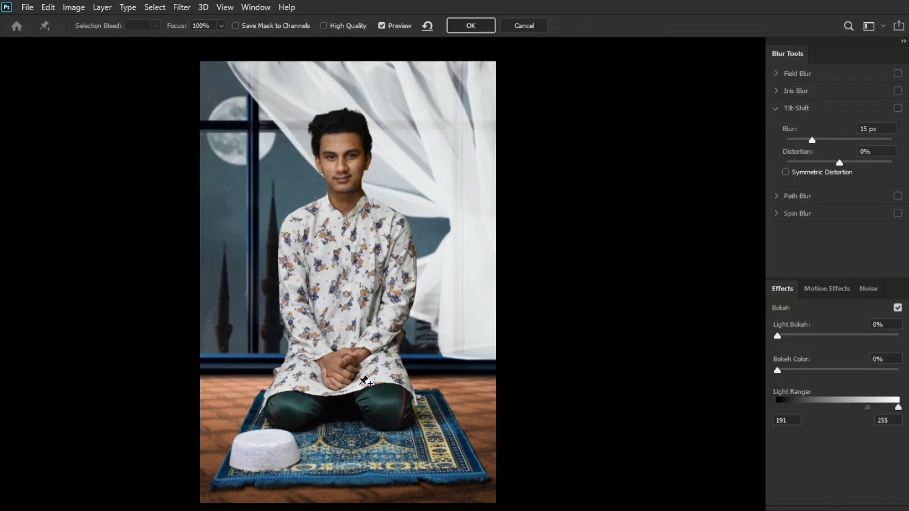
{"action": "left_click_drag", "start_coordinate": [351, 283], "coordinate": [344, 390]}
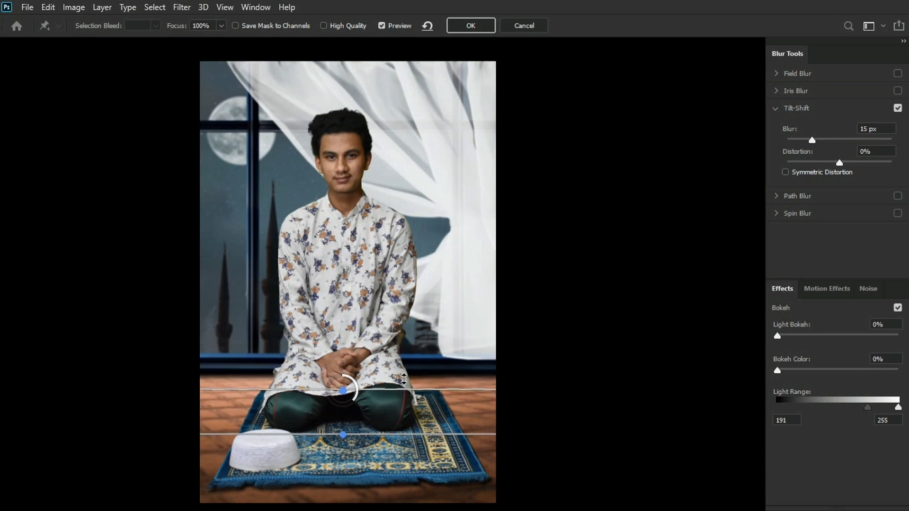
- Adjust the tilt-shift focus and transition lines around the knees and rug, and apply the floor blur
{"action": "left_click_drag", "start_coordinate": [410, 419], "coordinate": [366, 394]}
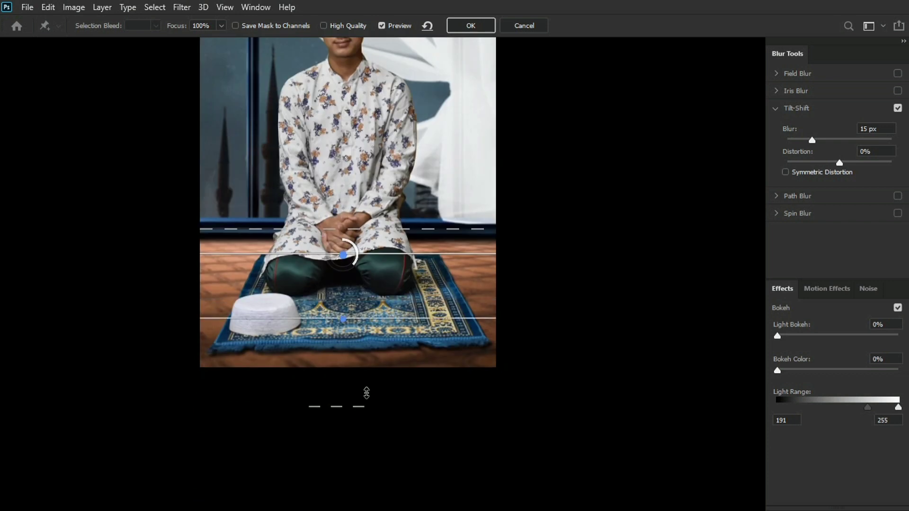
{"action": "left_click_drag", "start_coordinate": [374, 361], "coordinate": [375, 353]}
{"action": "left_click_drag", "start_coordinate": [375, 320], "coordinate": [373, 296]}
{"action": "scroll", "coordinate": [385, 296], "scroll_direction": "up", "scroll_amount": 1}
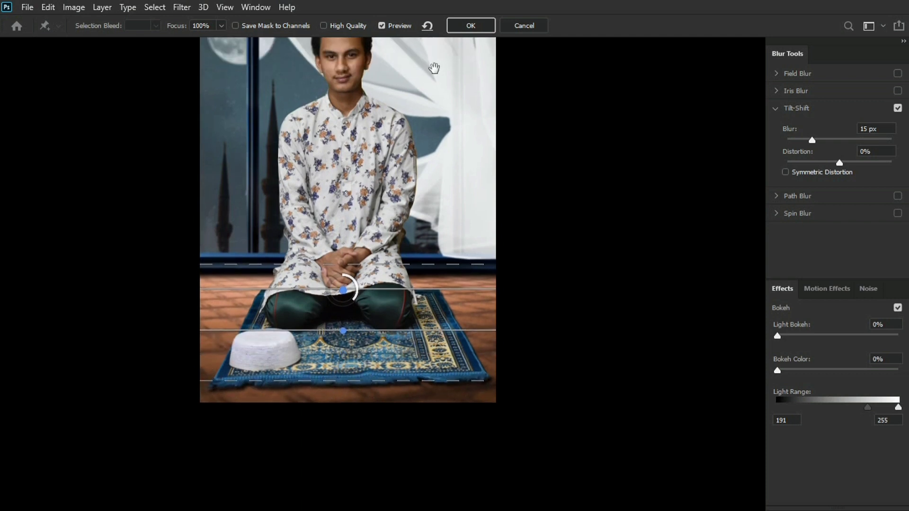
{"action": "left_click", "coordinate": [467, 27]}
{"action": "key", "text": "Return"}
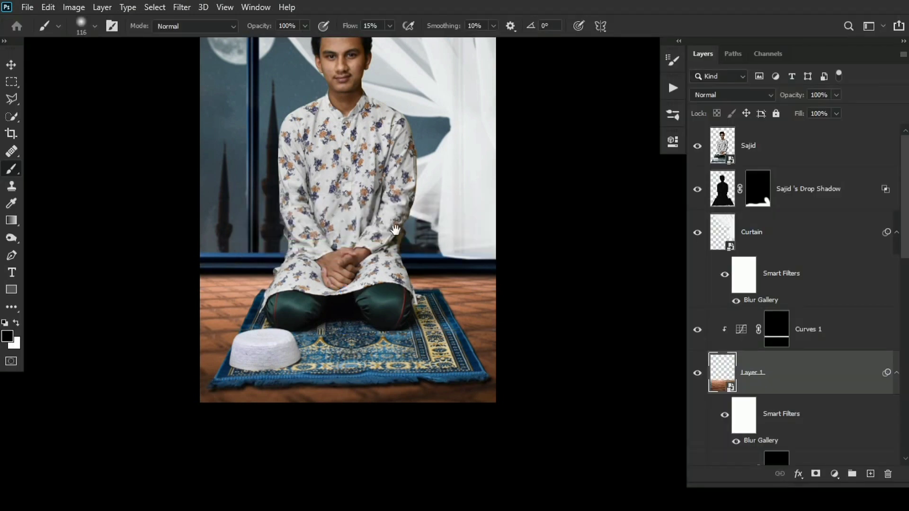
- Start a Tilt-Shift blur on the man's layer with its centre between his knees
{"action": "left_click", "coordinate": [781, 164]}
{"action": "left_click", "coordinate": [181, 7]}
{"action": "mouse_move", "coordinate": [343, 168]}
{"action": "left_click", "coordinate": [374, 169]}
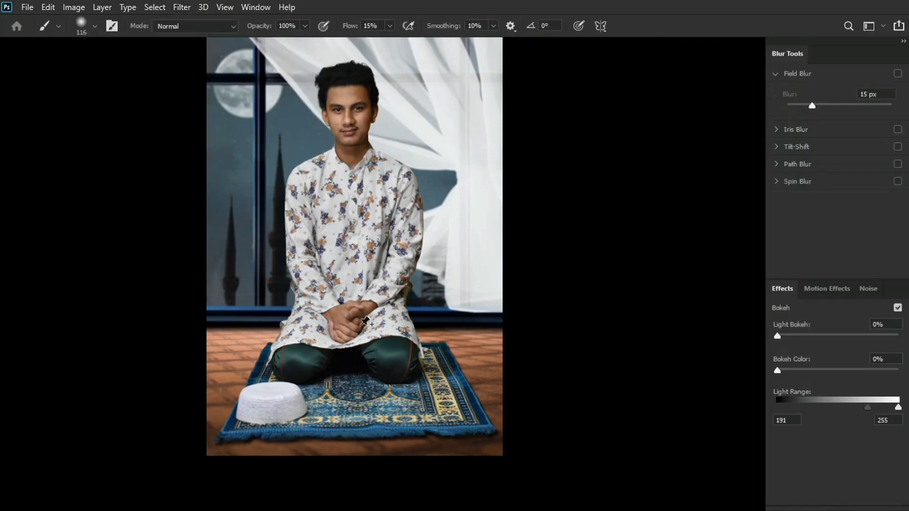
{"action": "left_click", "coordinate": [355, 236]}
{"action": "left_click", "coordinate": [898, 74]}
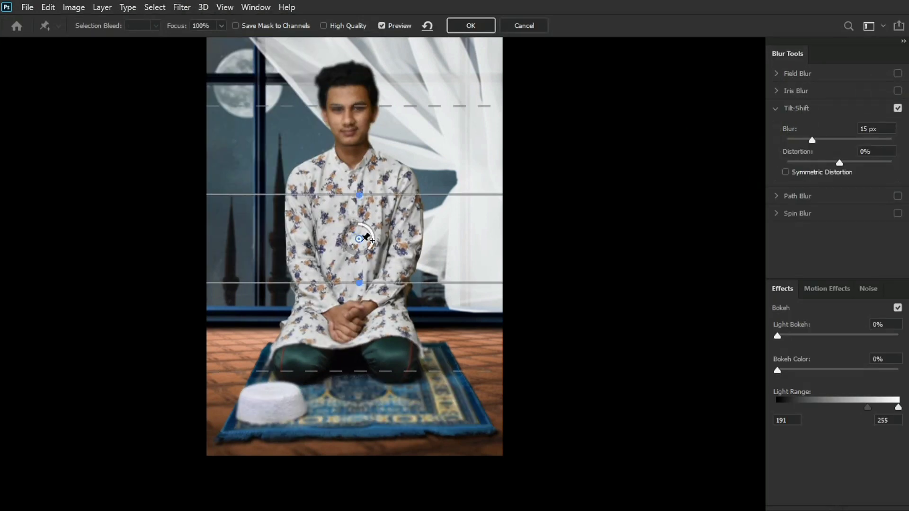
{"action": "left_click_drag", "start_coordinate": [359, 239], "coordinate": [349, 356]}
- Keep the man's upper body in focus, begin the lower blur near the rug's front, and apply it at 6 px
{"action": "left_click_drag", "start_coordinate": [375, 311], "coordinate": [399, 65]}
{"action": "left_click_drag", "start_coordinate": [371, 423], "coordinate": [379, 319]}
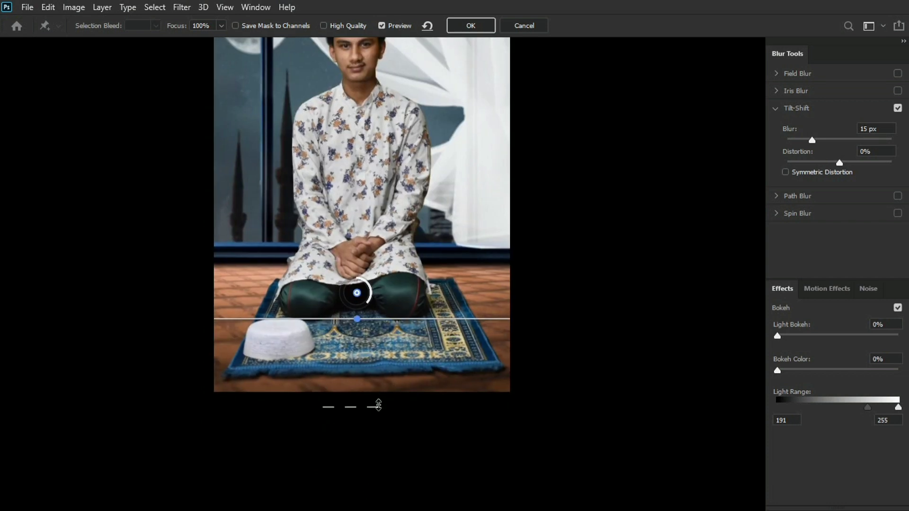
{"action": "left_click_drag", "start_coordinate": [378, 405], "coordinate": [396, 312]}
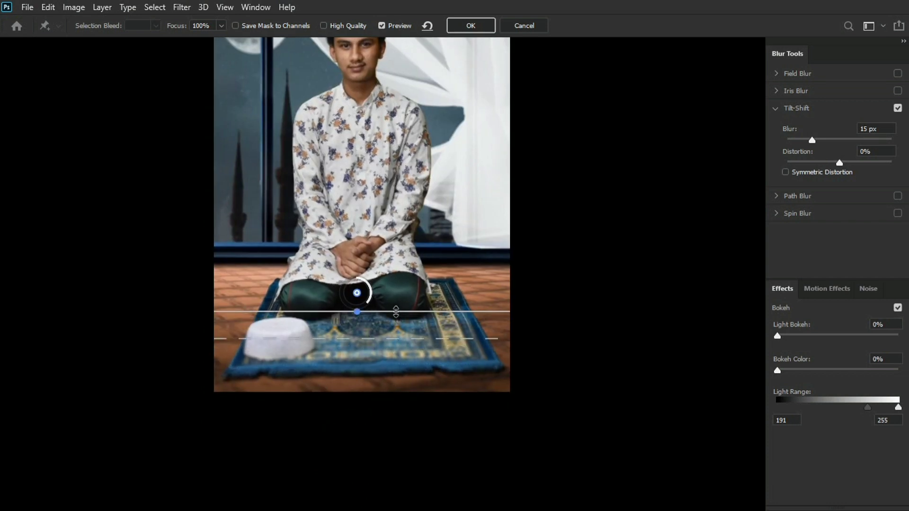
{"action": "scroll", "coordinate": [430, 302], "scroll_direction": "up", "scroll_amount": 2}
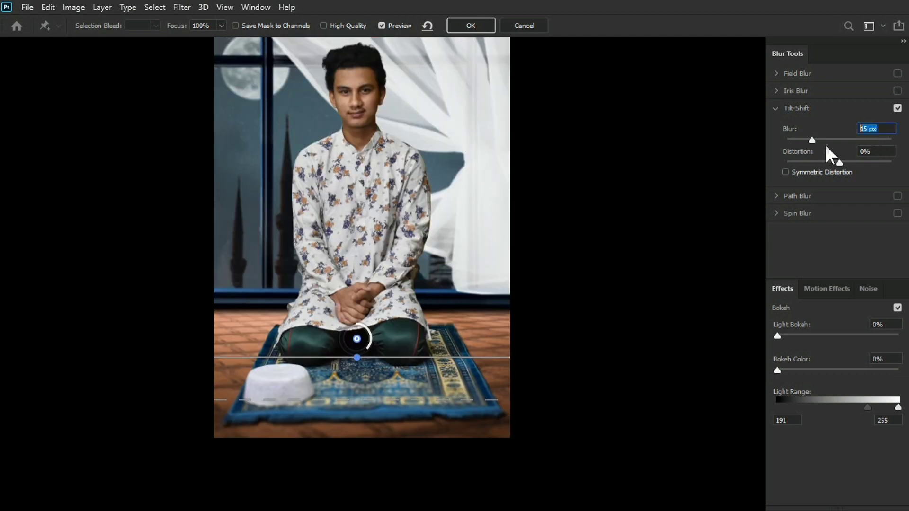
{"action": "type", "text": "6"}
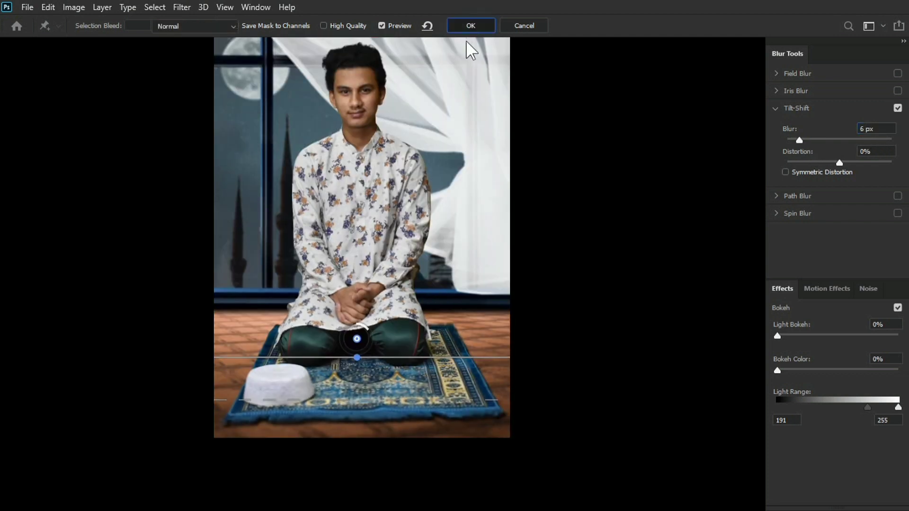
{"action": "key", "text": "Return"}
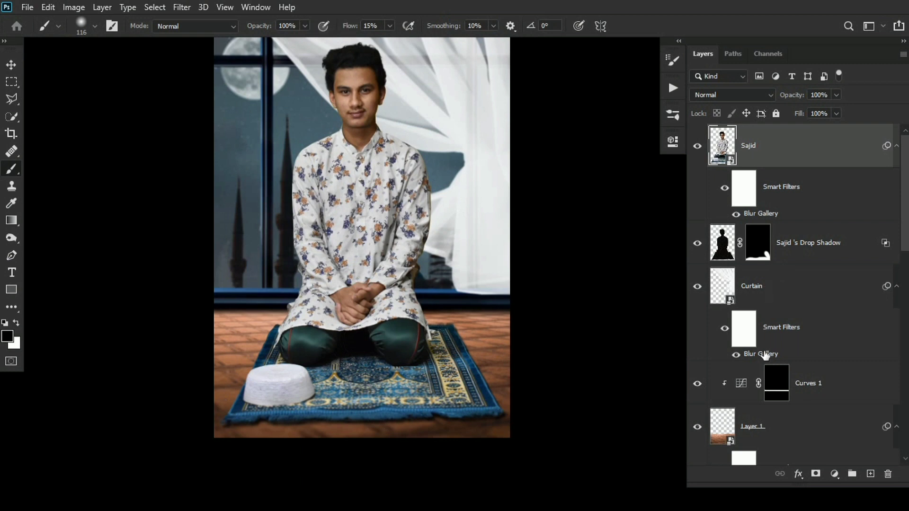
- Reopen the floor layer's Blur Gallery filter and set its tilt-shift blur to 6 px
{"action": "scroll", "coordinate": [763, 422], "scroll_direction": "down", "scroll_amount": 4}
{"action": "scroll", "coordinate": [762, 423], "scroll_direction": "down", "scroll_amount": 3}
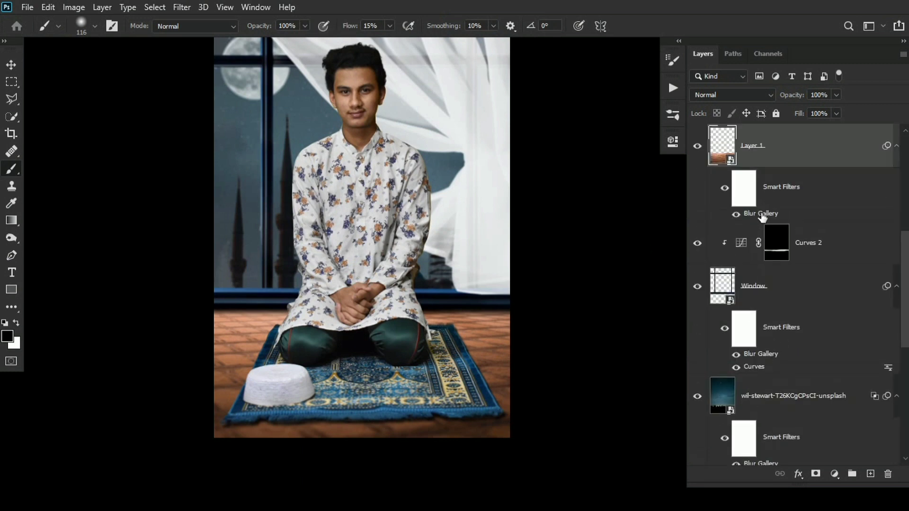
{"action": "double_click", "coordinate": [762, 215]}
{"action": "key", "text": "Return"}
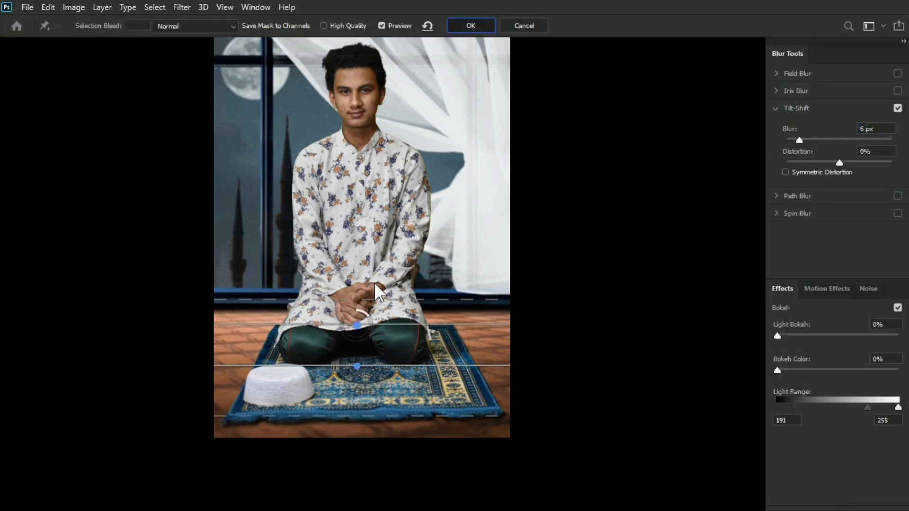
{"action": "key", "text": "Return"}
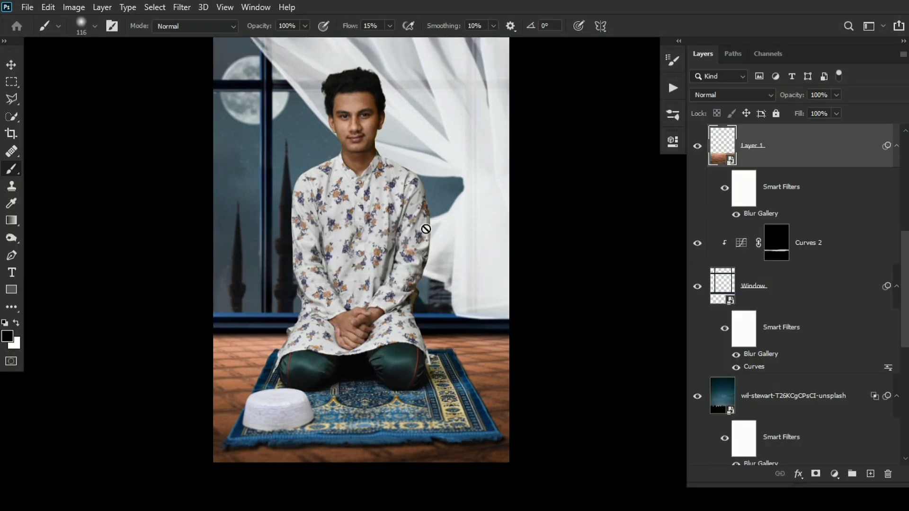
- Darken the Curtain layer with a Curves filter by lowering the RGB white point and moving the black point inward
{"action": "left_click_drag", "start_coordinate": [425, 209], "coordinate": [420, 186]}
{"action": "scroll", "coordinate": [775, 285], "scroll_direction": "up", "scroll_amount": 5}
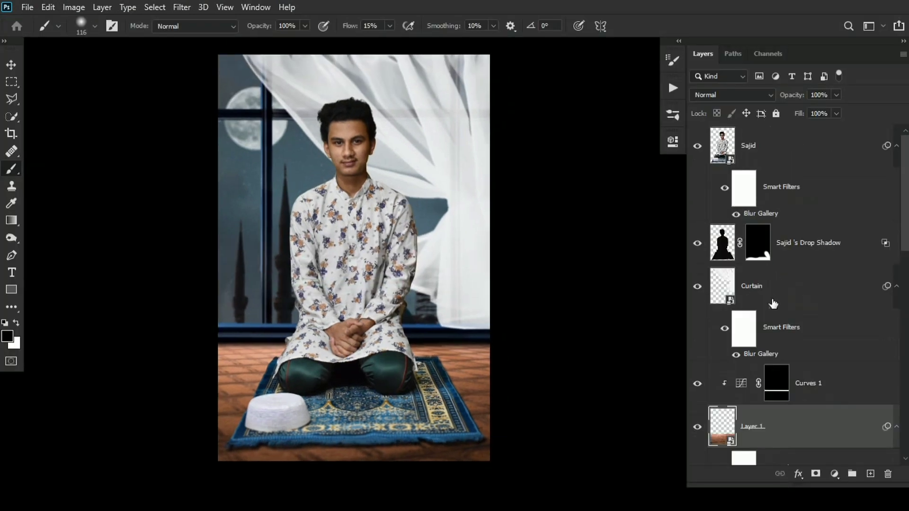
{"action": "left_click", "coordinate": [772, 299]}
{"action": "left_click", "coordinate": [73, 7]}
{"action": "mouse_move", "coordinate": [95, 39]}
{"action": "left_click", "coordinate": [237, 66]}
{"action": "left_click_drag", "start_coordinate": [446, 87], "coordinate": [614, 97]}
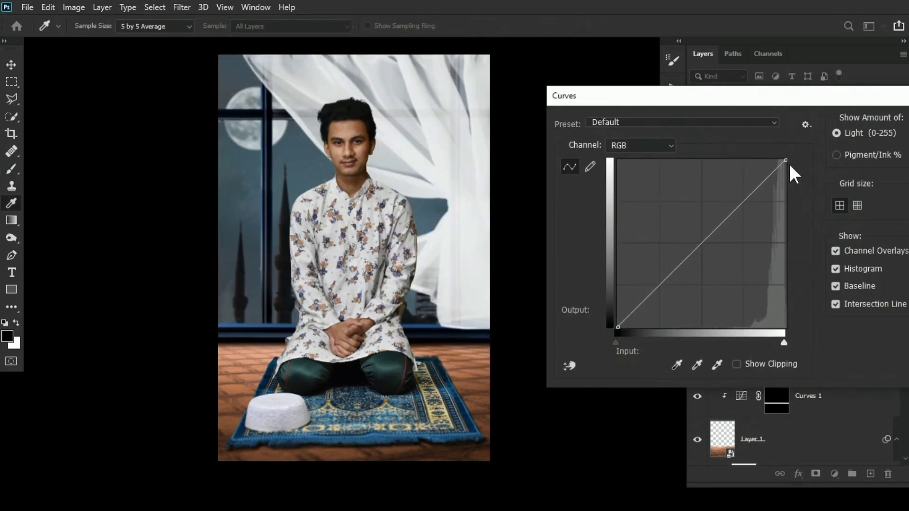
{"action": "left_click_drag", "start_coordinate": [786, 160], "coordinate": [785, 204]}
{"action": "left_click_drag", "start_coordinate": [615, 342], "coordinate": [683, 342]}
- Lower the curtain's red channel to output 245 at the white point, shift its black point inward, and apply the curves
{"action": "left_click", "coordinate": [630, 143]}
{"action": "left_click", "coordinate": [621, 168]}
{"action": "mouse_move", "coordinate": [785, 160]}
{"action": "left_mouse_down"}
{"action": "mouse_move", "coordinate": [786, 201]}
{"action": "mouse_move", "coordinate": [790, 177]}
{"action": "left_mouse_up"}
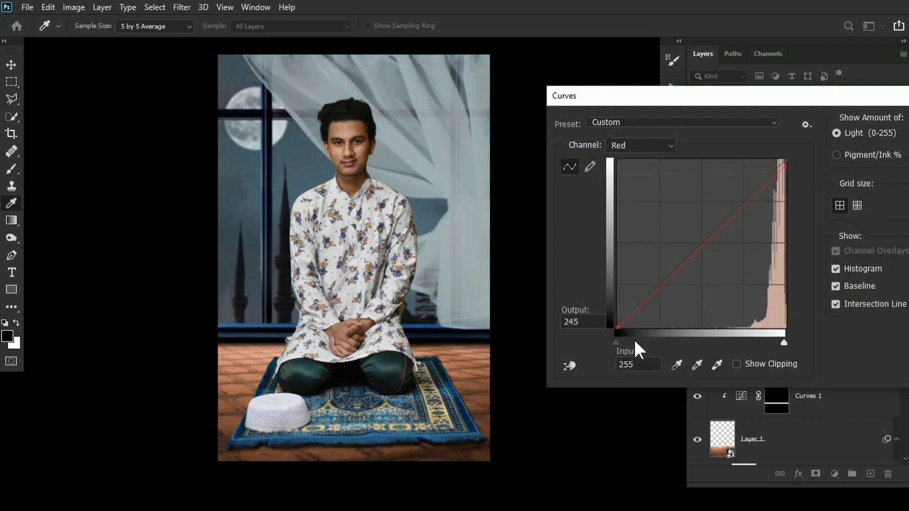
{"action": "left_click_drag", "start_coordinate": [615, 342], "coordinate": [627, 343]}
{"action": "left_click_drag", "start_coordinate": [656, 100], "coordinate": [501, 97]}
{"action": "left_click", "coordinate": [811, 133]}
- Darken the tiled floor layer with a Curves filter, setting the white point output to 131 and moving the black point slightly inward
{"action": "left_click", "coordinate": [771, 158]}
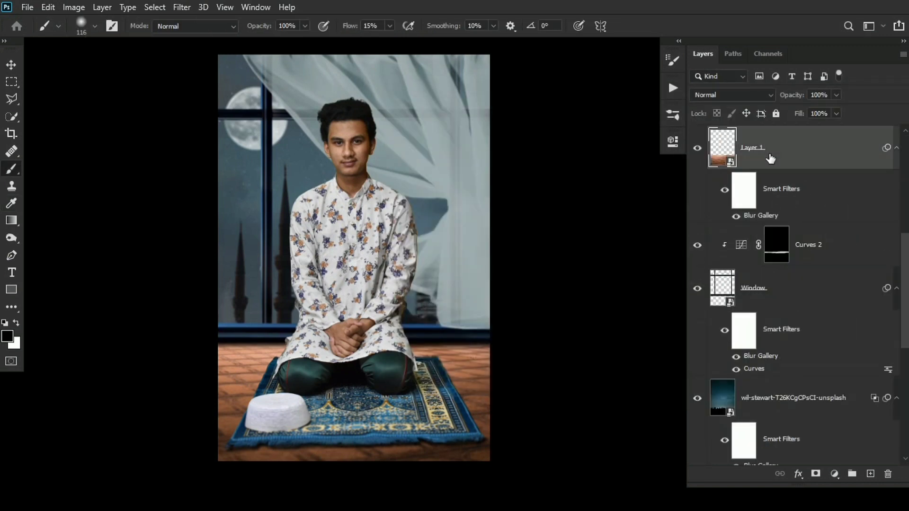
{"action": "left_click", "coordinate": [69, 9]}
{"action": "mouse_move", "coordinate": [95, 41]}
{"action": "left_click", "coordinate": [251, 66]}
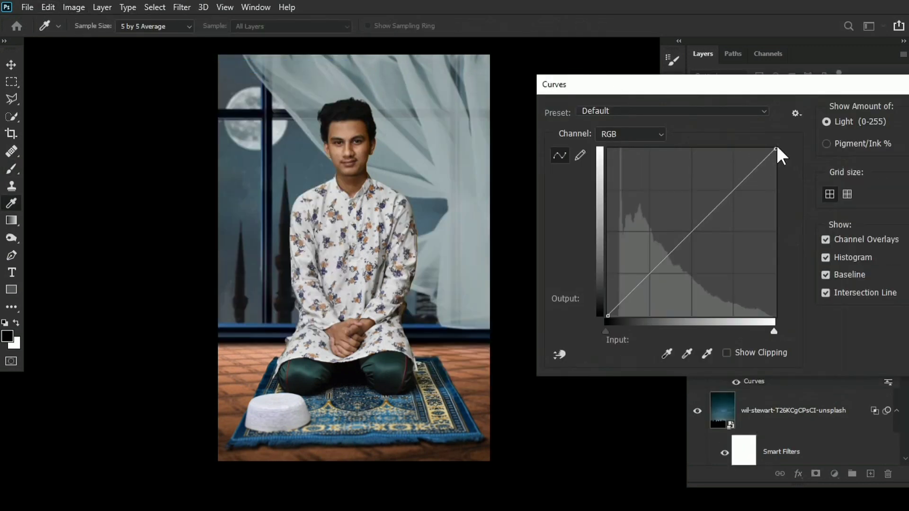
{"action": "left_click_drag", "start_coordinate": [777, 149], "coordinate": [791, 250]}
{"action": "left_click_drag", "start_coordinate": [606, 331], "coordinate": [615, 327]}
{"action": "left_click_drag", "start_coordinate": [774, 249], "coordinate": [779, 229]}
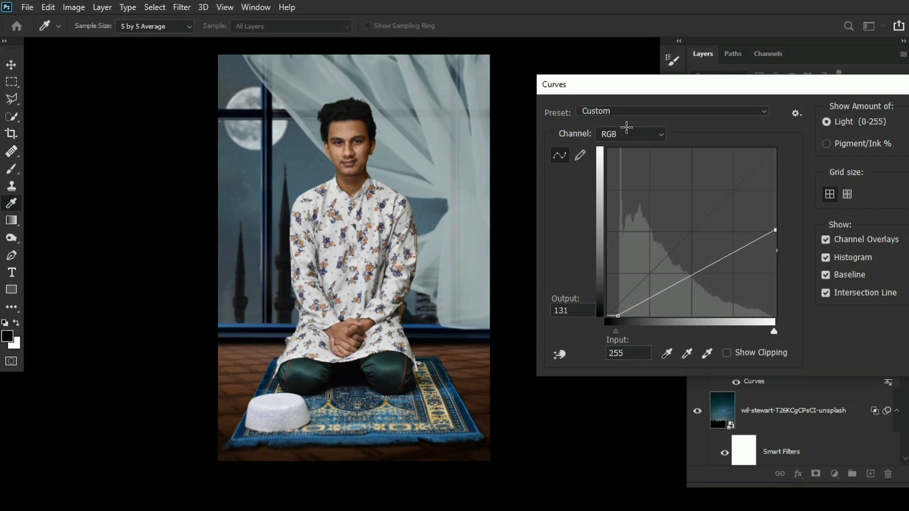
- Boost the floor's blues by moving the blue channel's white point inward, and apply the curves
{"action": "left_click", "coordinate": [627, 133]}
{"action": "left_click", "coordinate": [615, 176]}
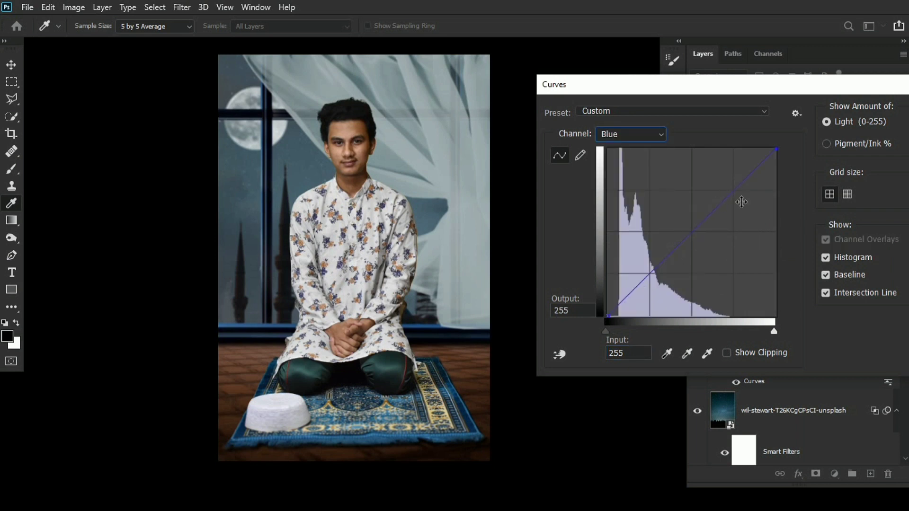
{"action": "left_click_drag", "start_coordinate": [742, 330], "coordinate": [745, 331]}
{"action": "left_click_drag", "start_coordinate": [696, 86], "coordinate": [470, 85]}
{"action": "left_click", "coordinate": [729, 113]}
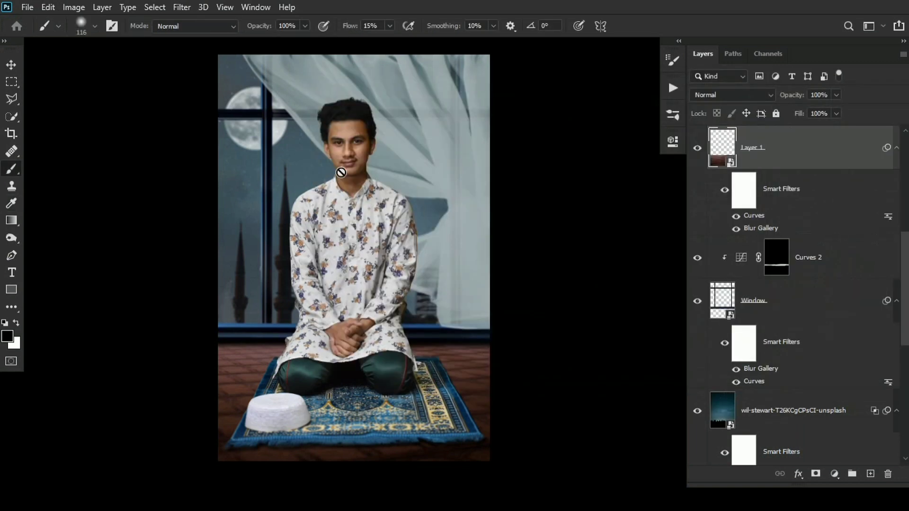
{"action": "key", "text": "ctrl+plus"}
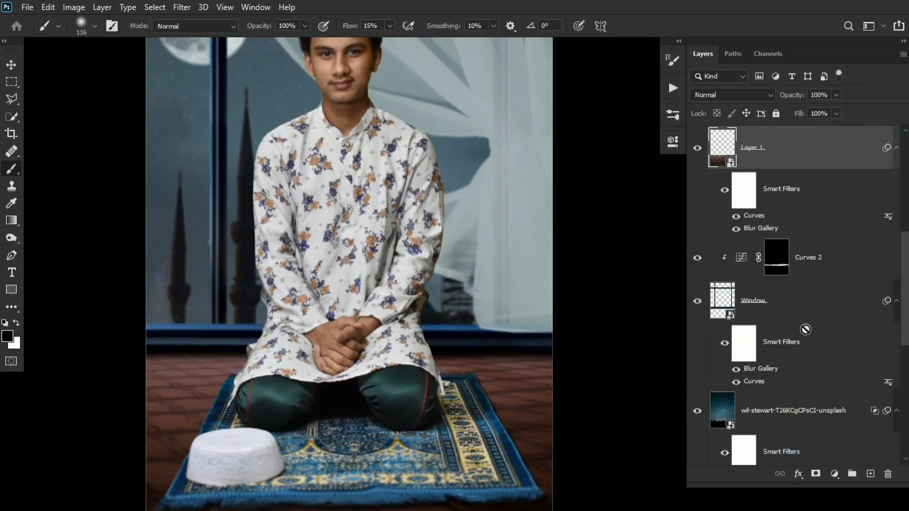
{"action": "scroll", "coordinate": [806, 330], "scroll_direction": "up", "scroll_amount": 5}
{"action": "left_click", "coordinate": [834, 474]}
{"action": "left_click", "coordinate": [828, 299]}
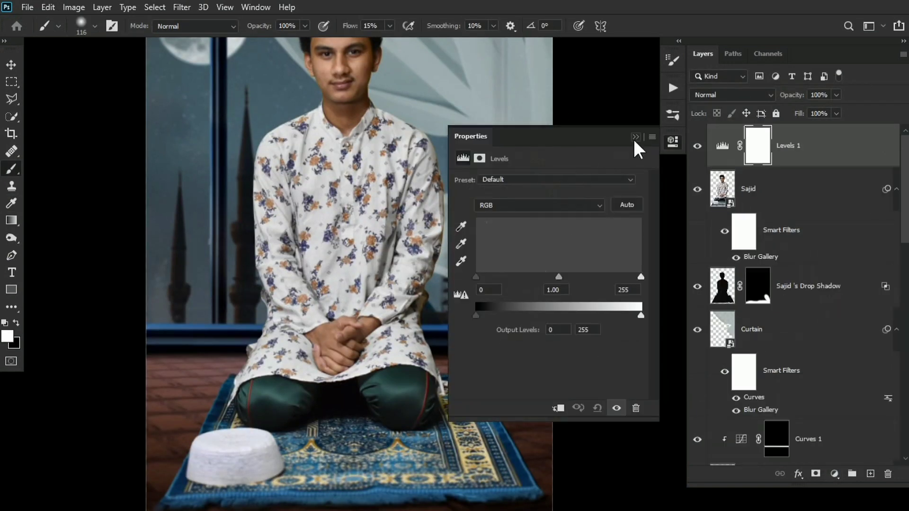
{"action": "left_click", "coordinate": [635, 138]}
{"action": "left_click_drag", "start_coordinate": [879, 381], "coordinate": [888, 474]}
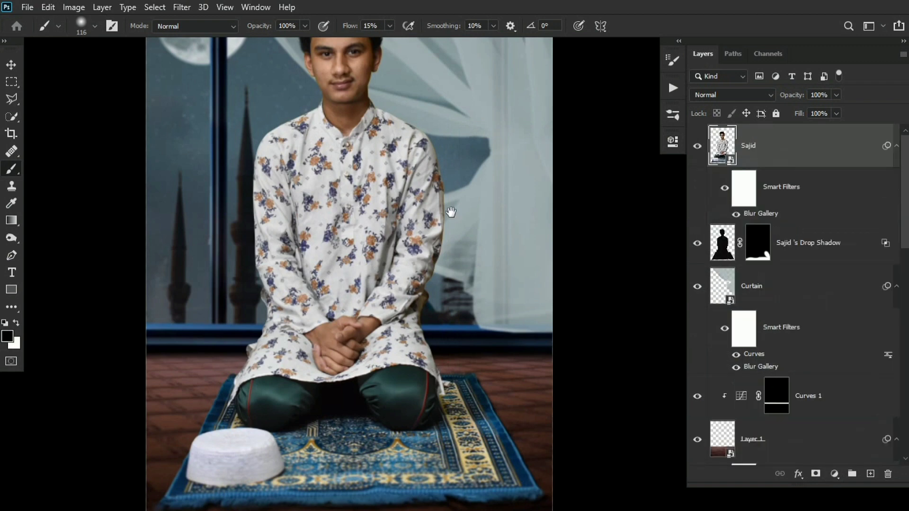
- Add a Hue/Saturation filter to the man's layer, reducing the Blues saturation and setting their lightness to -86
{"action": "left_click_drag", "start_coordinate": [451, 209], "coordinate": [460, 266]}
{"action": "left_click_drag", "start_coordinate": [339, 112], "coordinate": [446, 179]}
{"action": "key", "text": "ctrl+0"}
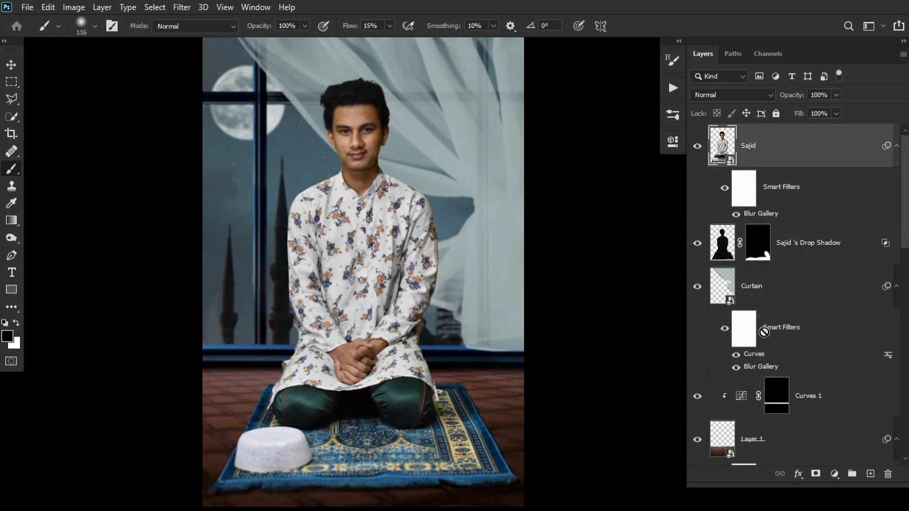
{"action": "left_click", "coordinate": [73, 7]}
{"action": "mouse_move", "coordinate": [92, 44]}
{"action": "left_click", "coordinate": [235, 112]}
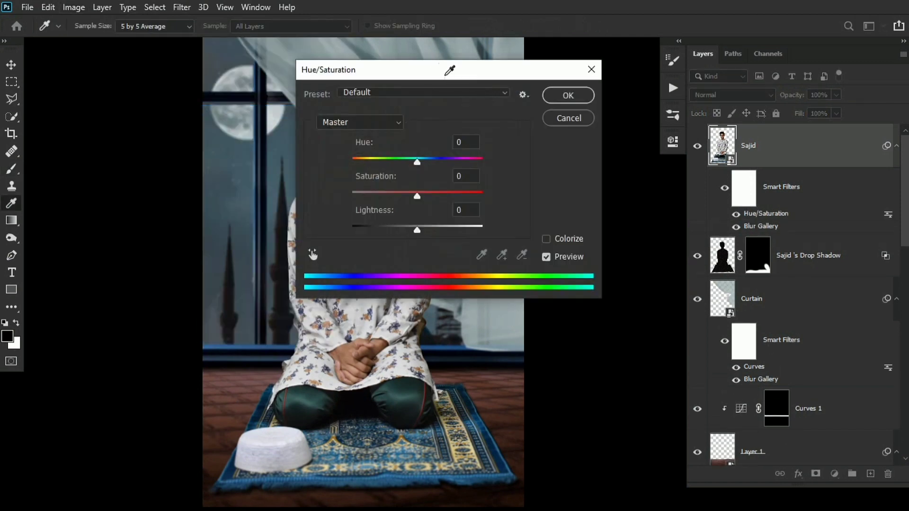
{"action": "left_click", "coordinate": [539, 121]}
{"action": "left_click", "coordinate": [540, 184]}
{"action": "left_click_drag", "start_coordinate": [611, 191], "coordinate": [581, 197]}
{"action": "left_click_drag", "start_coordinate": [610, 226], "coordinate": [554, 231]}
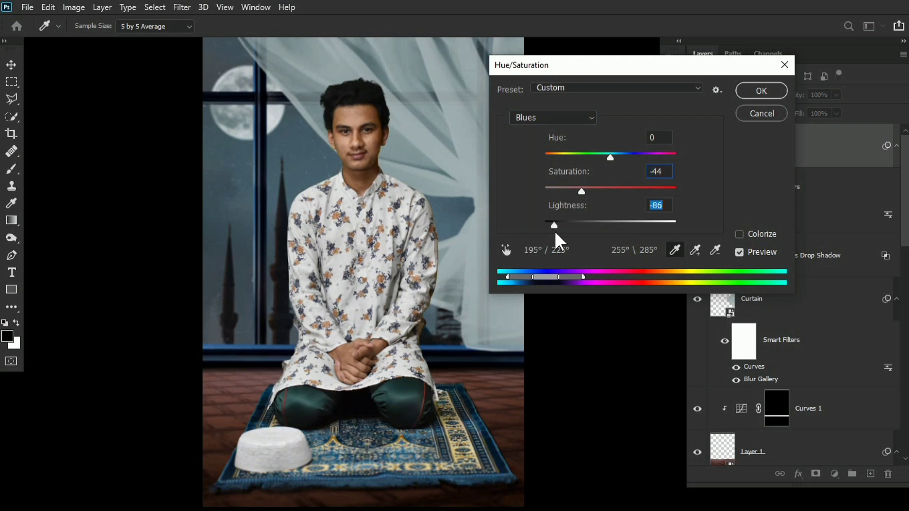
{"action": "left_click_drag", "start_coordinate": [581, 192], "coordinate": [572, 197]}
- Desaturate and darken the Cyans range in the man's Hue/Saturation filter
{"action": "left_click", "coordinate": [563, 118]}
{"action": "left_click", "coordinate": [540, 176]}
{"action": "left_click_drag", "start_coordinate": [610, 225], "coordinate": [580, 229]}
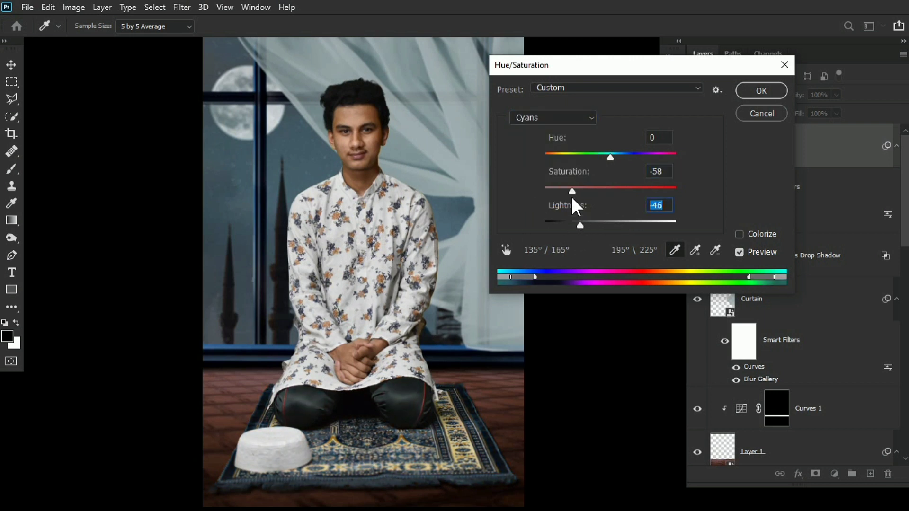
{"action": "type", "text": "-13"}
- Set the Greens range to saturation -13 and lightness -42, and apply the Hue/Saturation filter
{"action": "left_click", "coordinate": [547, 117]}
{"action": "left_click", "coordinate": [533, 164]}
{"action": "left_click_drag", "start_coordinate": [610, 226], "coordinate": [585, 226]}
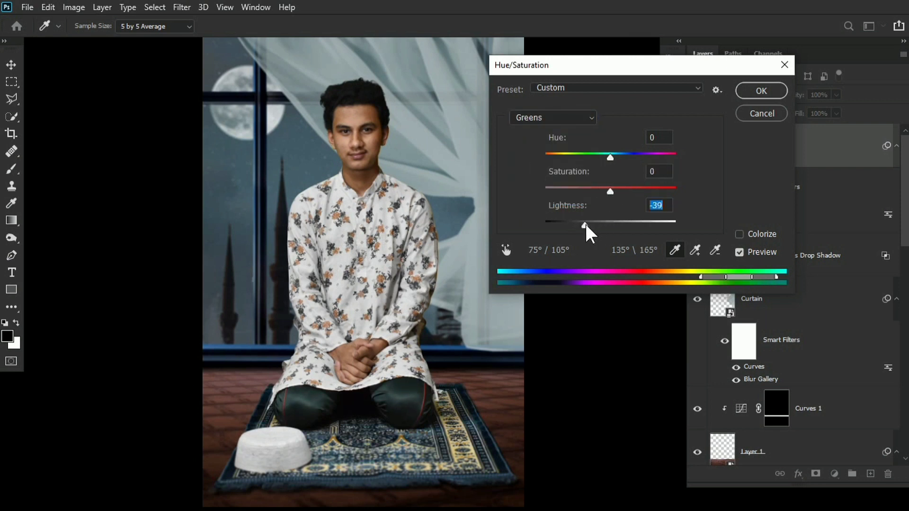
{"action": "key", "text": "shift+Tab"}
{"action": "key", "text": "Tab"}
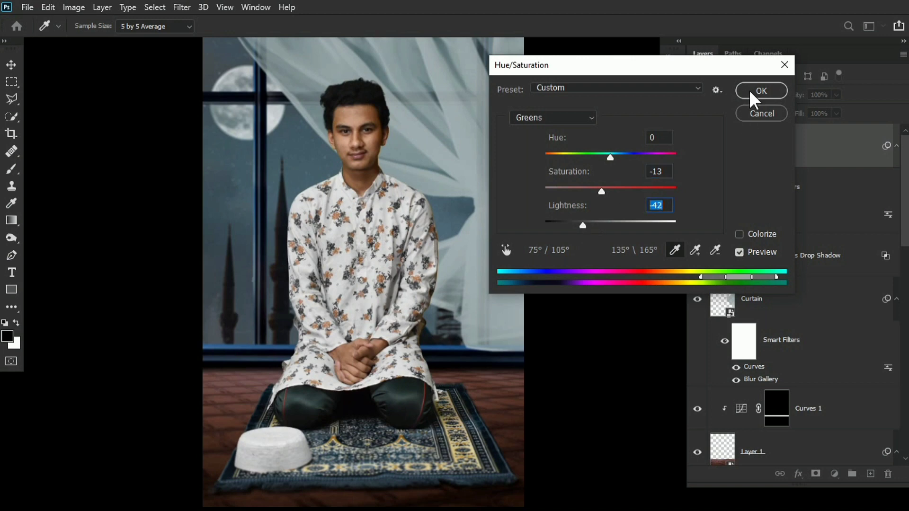
{"action": "left_click", "coordinate": [761, 90]}
- Add a Curves filter to the man's layer, setting the black point's input to 4 and lowering the white point's output
{"action": "left_click_drag", "start_coordinate": [425, 208], "coordinate": [423, 224]}
{"action": "left_click_drag", "start_coordinate": [578, 266], "coordinate": [579, 250]}
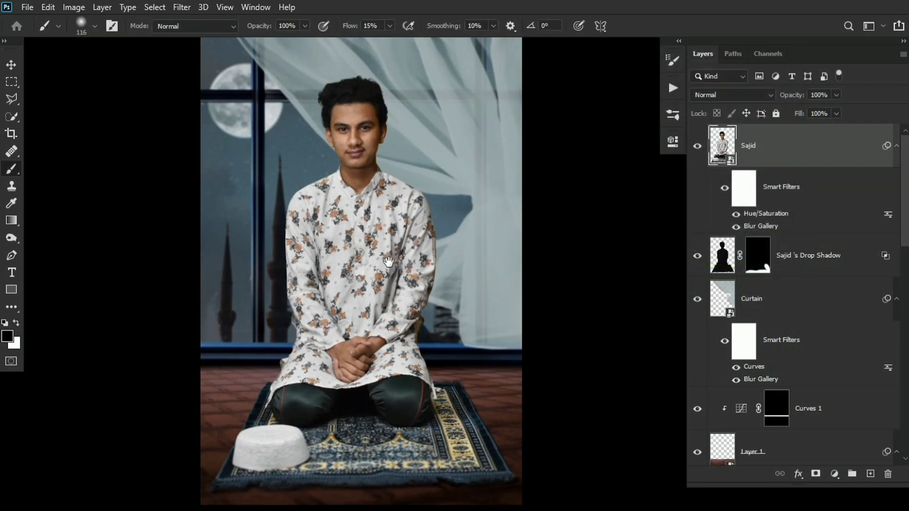
{"action": "left_click_drag", "start_coordinate": [389, 248], "coordinate": [385, 248]}
{"action": "left_click", "coordinate": [69, 9]}
{"action": "mouse_move", "coordinate": [102, 39]}
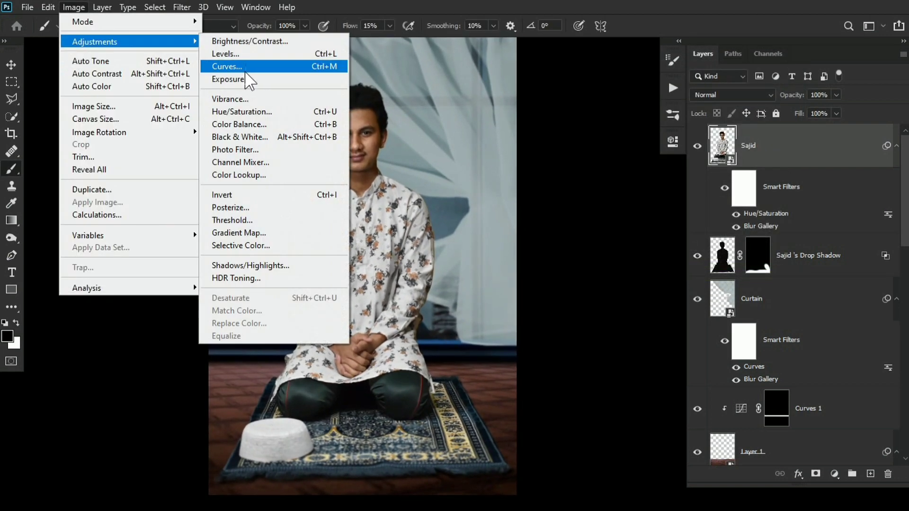
{"action": "left_click", "coordinate": [244, 67]}
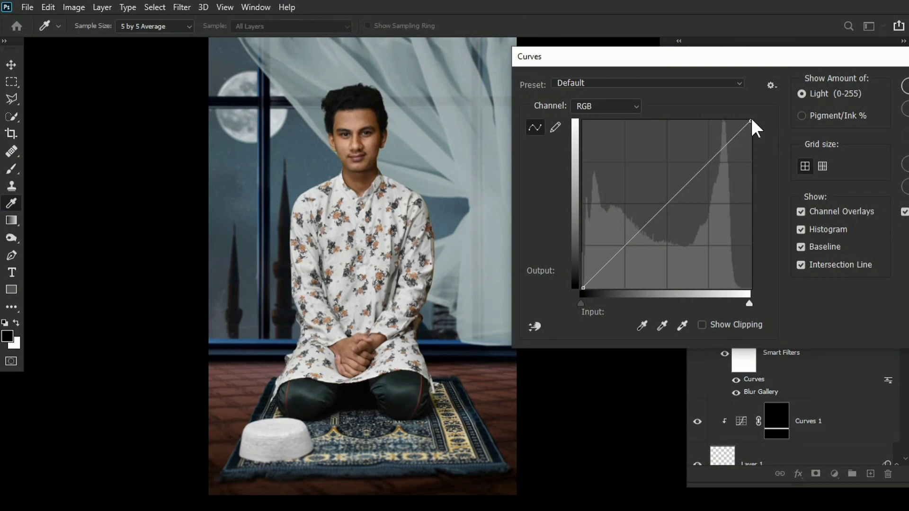
{"action": "left_click_drag", "start_coordinate": [751, 120], "coordinate": [754, 128]}
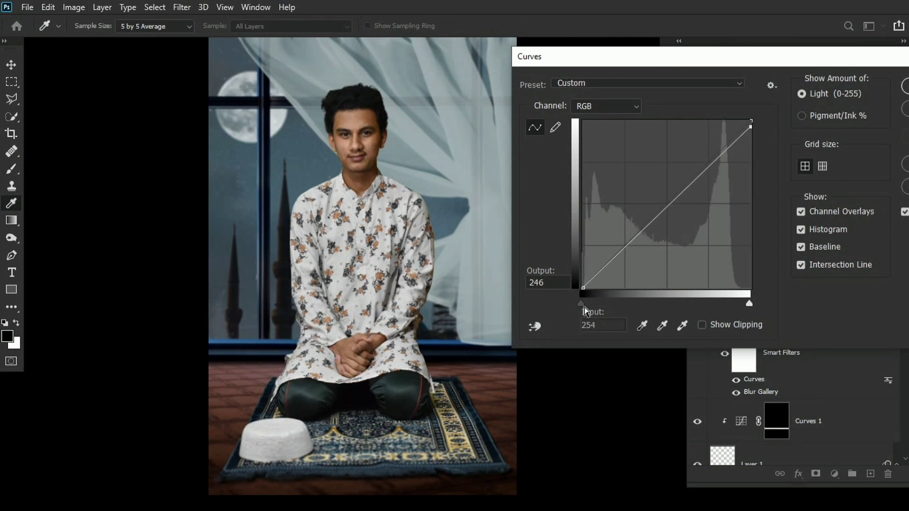
{"action": "left_click_drag", "start_coordinate": [585, 307], "coordinate": [584, 306]}
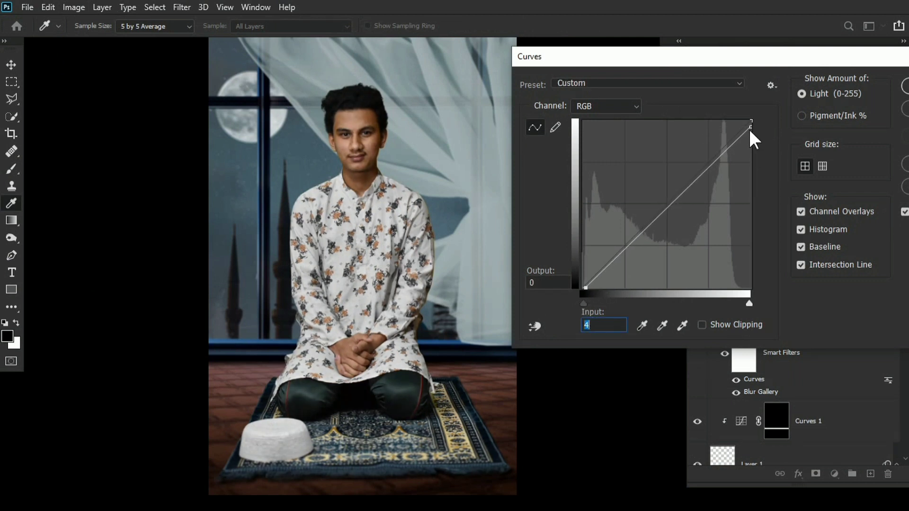
{"action": "left_click_drag", "start_coordinate": [751, 128], "coordinate": [766, 128]}
{"action": "left_click_drag", "start_coordinate": [749, 60], "coordinate": [627, 71]}
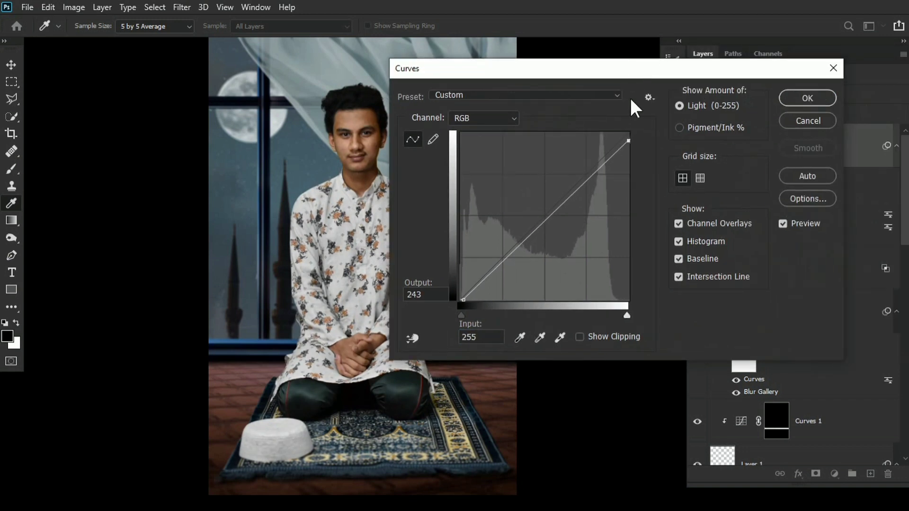
{"action": "left_click_drag", "start_coordinate": [629, 140], "coordinate": [626, 128]}
{"action": "left_click", "coordinate": [807, 98]}
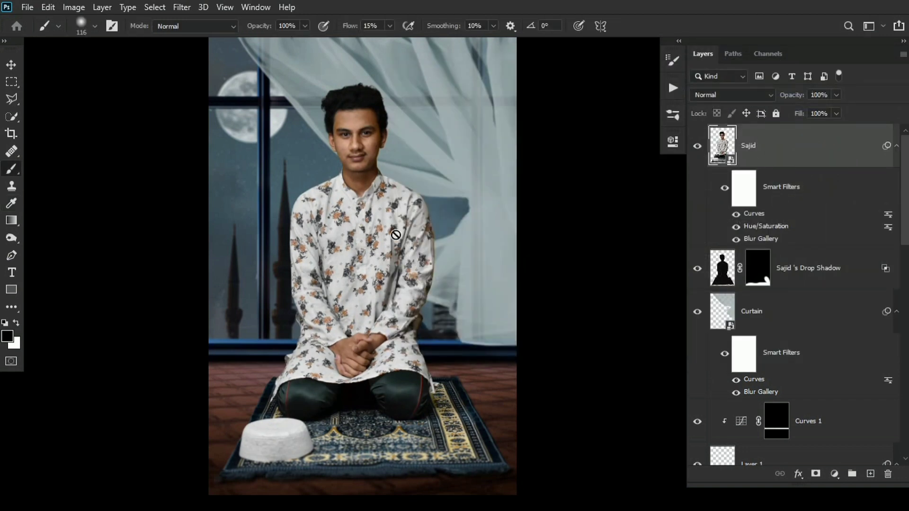
- Add a clipped Brightness/Contrast adjustment above the man's layer, lowering the brightness and raising the contrast
{"action": "left_click_drag", "start_coordinate": [376, 253], "coordinate": [411, 223]}
{"action": "left_click", "coordinate": [834, 474]}
{"action": "left_click", "coordinate": [829, 281]}
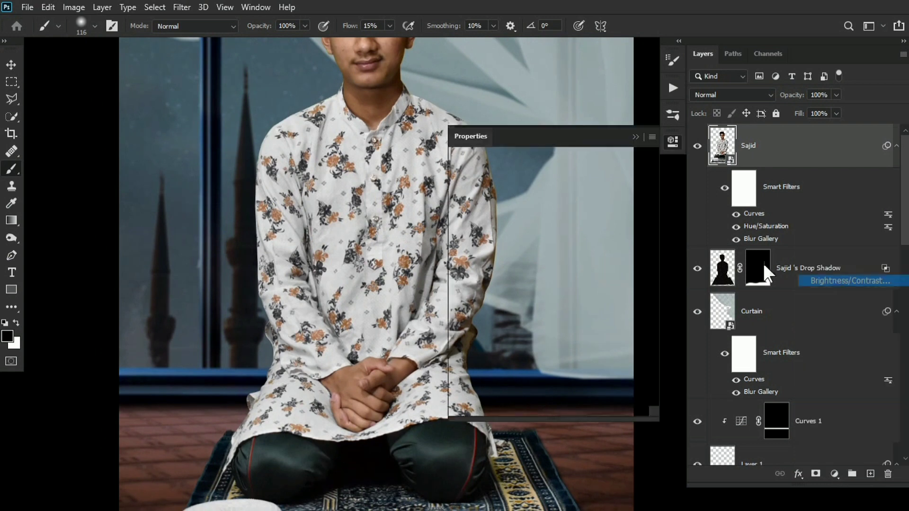
{"action": "left_click_drag", "start_coordinate": [507, 213], "coordinate": [458, 217]}
{"action": "left_click_drag", "start_coordinate": [548, 243], "coordinate": [606, 244]}
{"action": "left_click", "coordinate": [636, 137]}
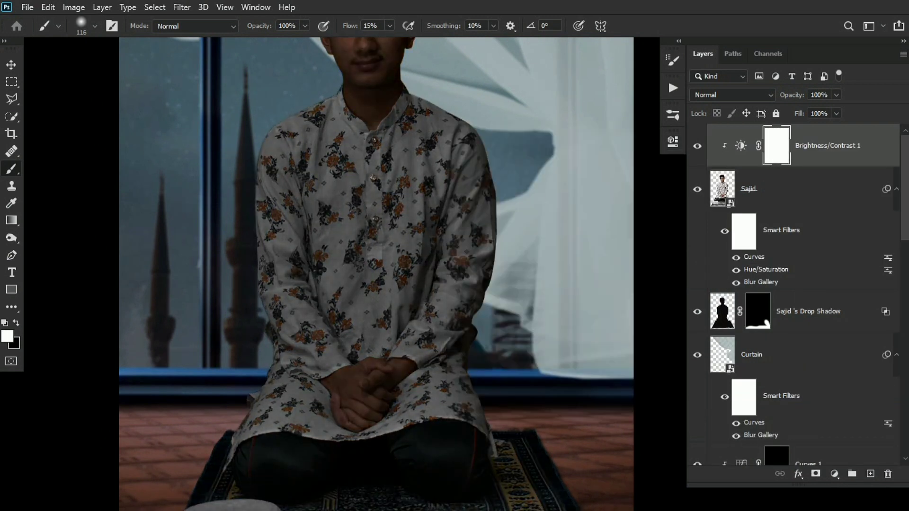
- Invert the Brightness/Contrast mask and paint soft white strokes over the shirt's chest, sleeves and lower front to shade them
{"action": "key", "text": "ctrl+i"}
{"action": "left_click_drag", "start_coordinate": [382, 189], "coordinate": [418, 192]}
{"action": "left_click_drag", "start_coordinate": [347, 199], "coordinate": [324, 200]}
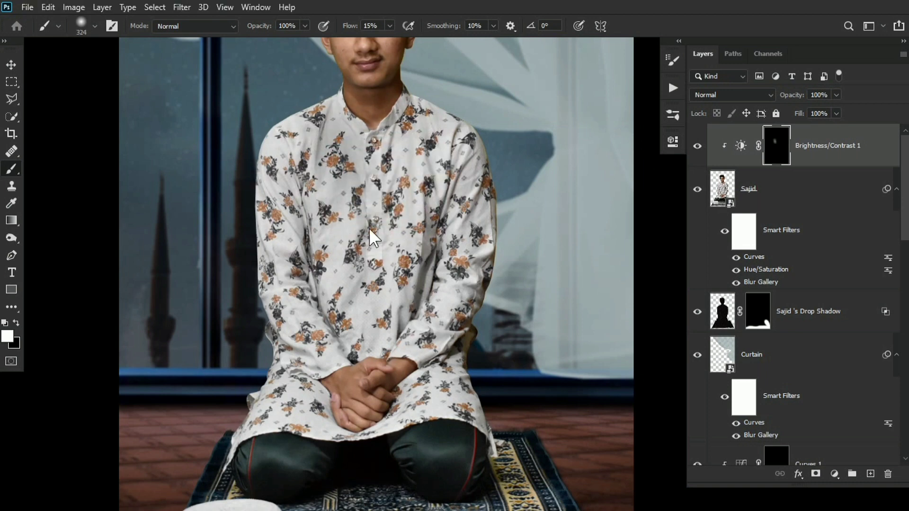
{"action": "mouse_move", "coordinate": [378, 189]}
{"action": "left_mouse_down"}
{"action": "mouse_move", "coordinate": [407, 159]}
{"action": "mouse_move", "coordinate": [456, 289]}
{"action": "mouse_move", "coordinate": [393, 239]}
{"action": "mouse_move", "coordinate": [345, 274]}
{"action": "left_mouse_up"}
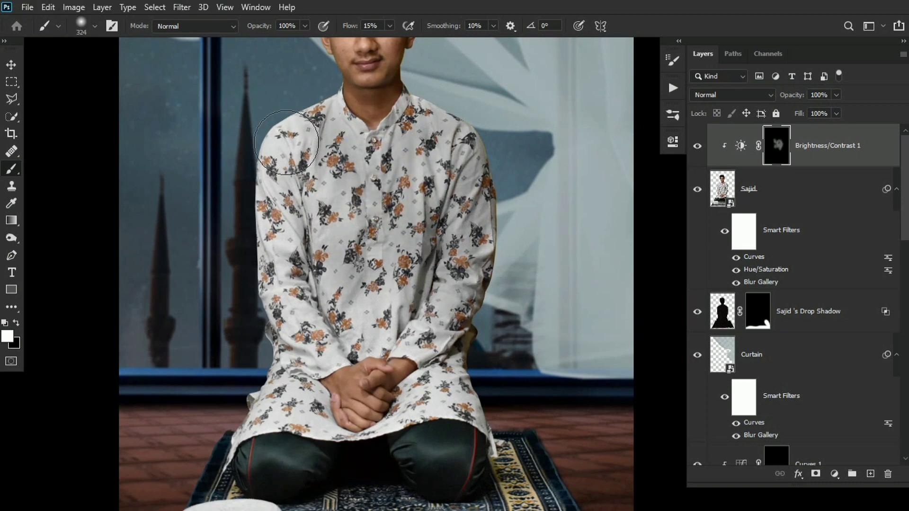
{"action": "left_click_drag", "start_coordinate": [293, 148], "coordinate": [303, 367]}
{"action": "mouse_move", "coordinate": [313, 359]}
{"action": "left_mouse_down"}
{"action": "mouse_move", "coordinate": [280, 226]}
{"action": "mouse_move", "coordinate": [232, 289]}
{"action": "left_mouse_up"}
{"action": "mouse_move", "coordinate": [361, 320]}
{"action": "left_mouse_down"}
{"action": "mouse_move", "coordinate": [371, 287]}
{"action": "mouse_move", "coordinate": [427, 226]}
{"action": "mouse_move", "coordinate": [382, 219]}
{"action": "left_mouse_up"}
{"action": "mouse_move", "coordinate": [379, 264]}
{"action": "left_mouse_down"}
{"action": "mouse_move", "coordinate": [352, 267]}
{"action": "mouse_move", "coordinate": [312, 305]}
{"action": "mouse_move", "coordinate": [296, 267]}
{"action": "left_mouse_up"}
{"action": "left_click_drag", "start_coordinate": [355, 181], "coordinate": [346, 286]}
- Paint further shading onto the Brightness/Contrast mask along the outer sleeve beside the curtain and across the torso, resizing the brush between strokes
{"action": "left_click_drag", "start_coordinate": [397, 165], "coordinate": [430, 165]}
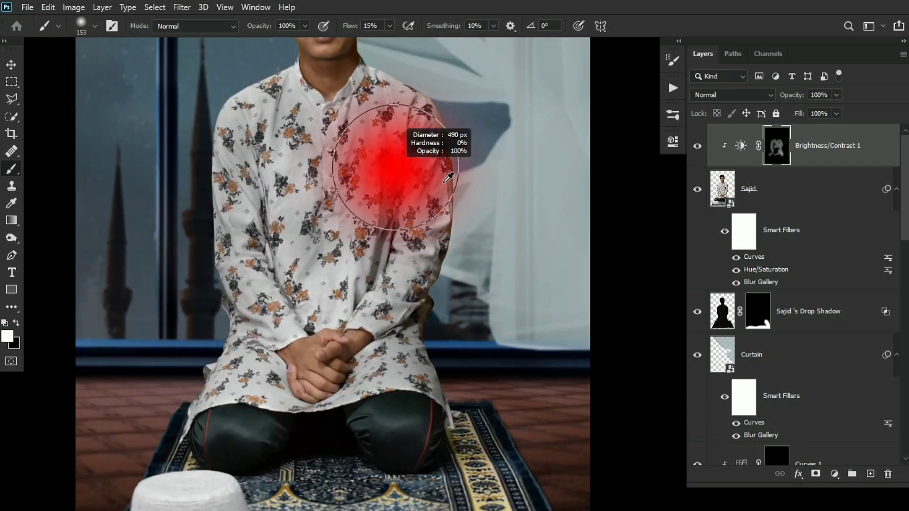
{"action": "mouse_move", "coordinate": [393, 107]}
{"action": "left_mouse_down"}
{"action": "mouse_move", "coordinate": [429, 202]}
{"action": "mouse_move", "coordinate": [414, 263]}
{"action": "left_mouse_up"}
{"action": "mouse_move", "coordinate": [365, 156]}
{"action": "left_mouse_down"}
{"action": "mouse_move", "coordinate": [378, 163]}
{"action": "mouse_move", "coordinate": [359, 201]}
{"action": "left_mouse_up"}
{"action": "mouse_move", "coordinate": [290, 137]}
{"action": "left_mouse_down"}
{"action": "mouse_move", "coordinate": [312, 297]}
{"action": "mouse_move", "coordinate": [340, 310]}
{"action": "left_mouse_up"}
{"action": "left_click_drag", "start_coordinate": [339, 307], "coordinate": [306, 308]}
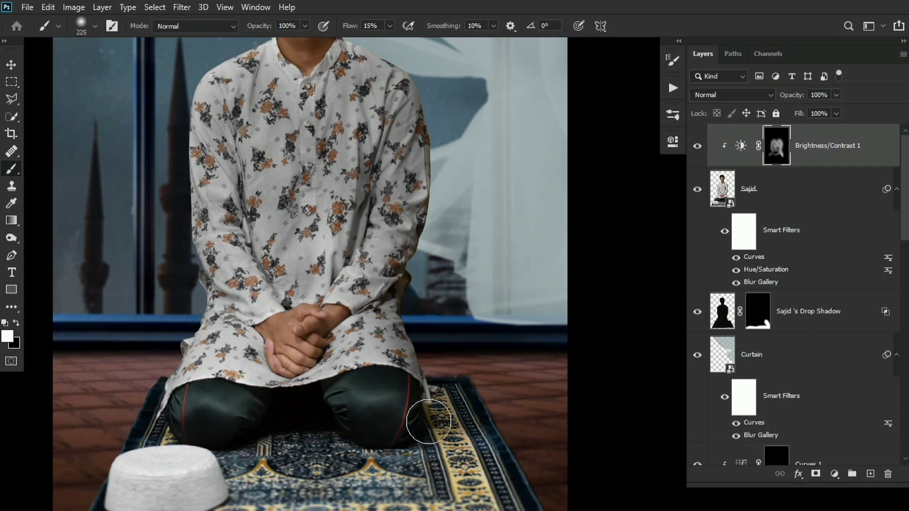
- Extend the mask's painted shading over the man's knees, the prayer rug and the shirt's hem using a larger soft brush
{"action": "right_click", "coordinate": [412, 308], "text": "alt"}
{"action": "mouse_move", "coordinate": [428, 418]}
{"action": "left_mouse_down"}
{"action": "mouse_move", "coordinate": [386, 323]}
{"action": "mouse_move", "coordinate": [201, 419]}
{"action": "mouse_move", "coordinate": [285, 379]}
{"action": "left_mouse_up"}
{"action": "left_click_drag", "start_coordinate": [63, 430], "coordinate": [145, 399]}
{"action": "left_click_drag", "start_coordinate": [152, 310], "coordinate": [191, 371]}
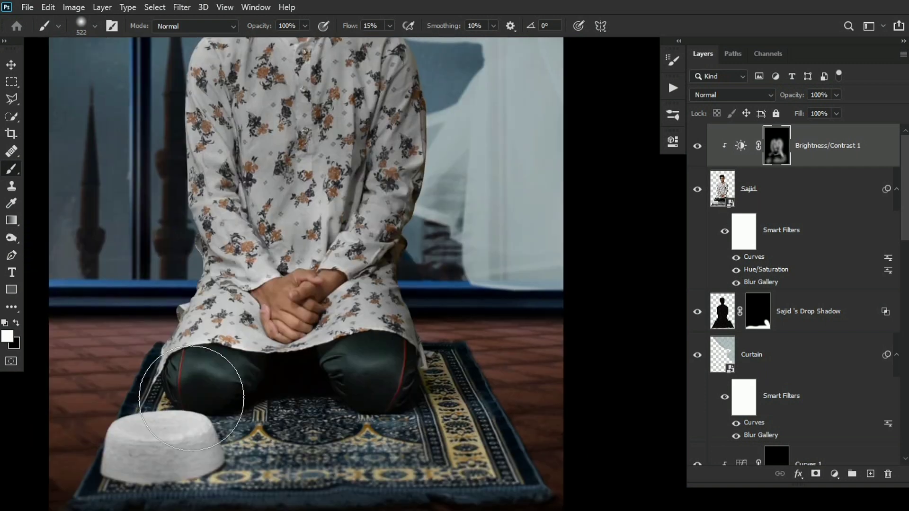
{"action": "left_click_drag", "start_coordinate": [376, 190], "coordinate": [398, 271]}
{"action": "right_click", "coordinate": [271, 357], "text": "alt"}
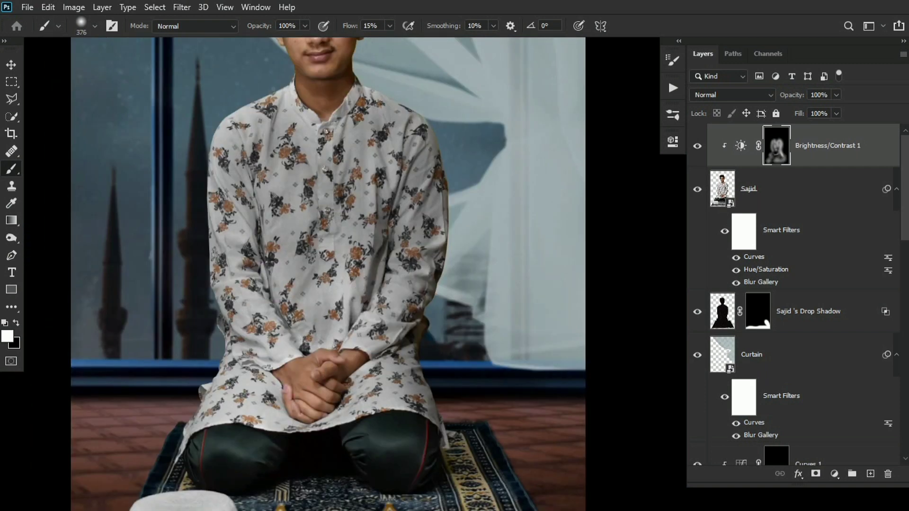
{"action": "left_click_drag", "start_coordinate": [263, 399], "coordinate": [242, 413]}
{"action": "left_click_drag", "start_coordinate": [365, 393], "coordinate": [378, 383]}
{"action": "left_click_drag", "start_coordinate": [417, 234], "coordinate": [394, 232]}
{"action": "left_click", "coordinate": [393, 197]}
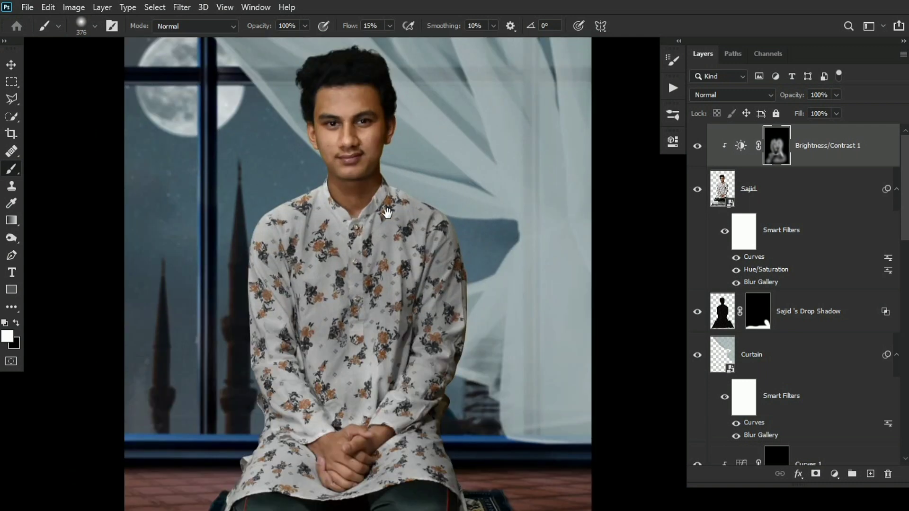
- Add a clipped Hue/Saturation adjustment targeting the skin's Reds, with hue -6, saturation -7 and lightness about +8
{"action": "left_click", "coordinate": [835, 474]}
{"action": "left_click", "coordinate": [842, 345]}
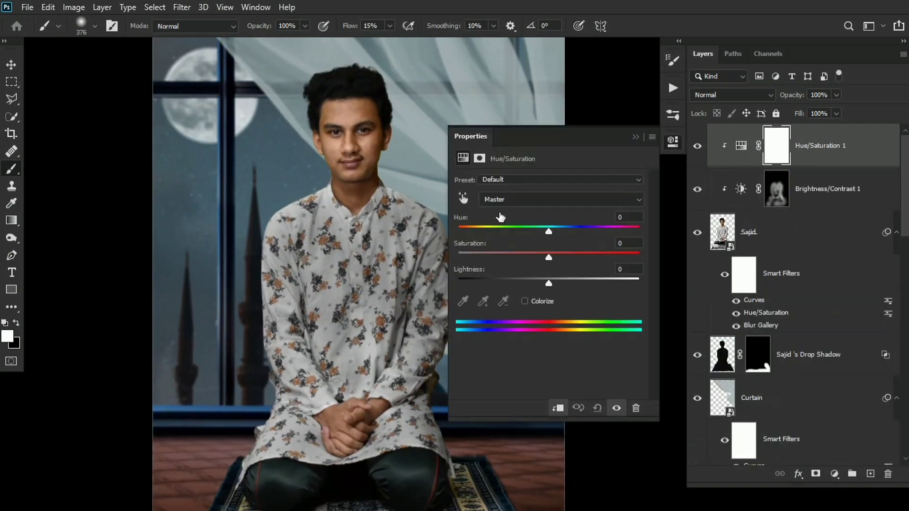
{"action": "left_click", "coordinate": [463, 199]}
{"action": "left_click", "coordinate": [377, 159]}
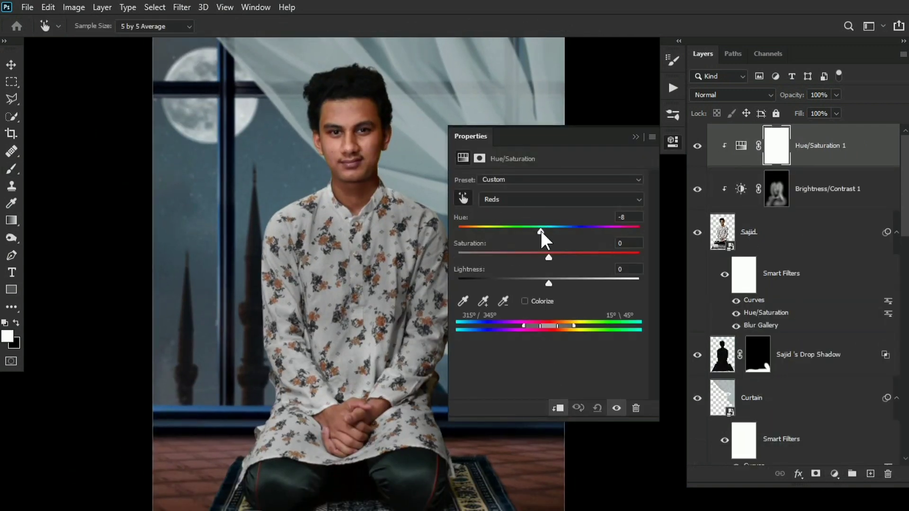
{"action": "left_click_drag", "start_coordinate": [541, 231], "coordinate": [559, 283]}
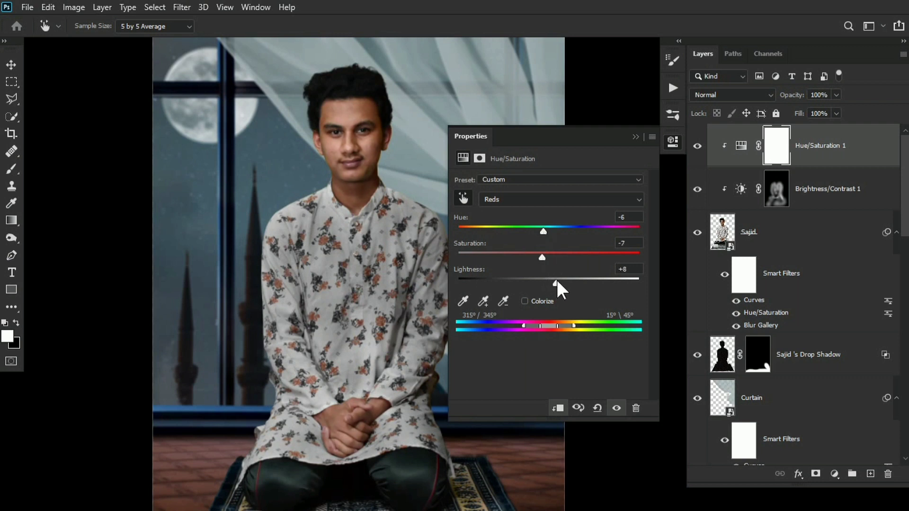
{"action": "left_click", "coordinate": [635, 137]}
- Invert the Hue/Saturation mask and paint white over the face and hands at 100% brush flow
{"action": "key", "text": "ctrl+i"}
{"action": "key", "text": "b"}
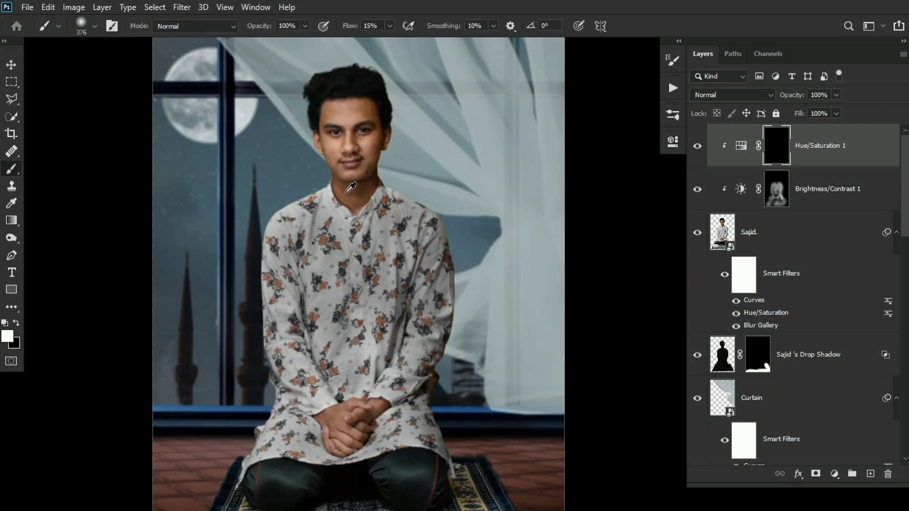
{"action": "left_click_drag", "start_coordinate": [384, 139], "coordinate": [348, 140]}
{"action": "left_click_drag", "start_coordinate": [351, 417], "coordinate": [354, 426]}
- Add a Curves adjustment layer and sample the face to raise the RGB curve from input 135 to output 145
{"action": "left_click", "coordinate": [834, 473]}
{"action": "left_click", "coordinate": [775, 306]}
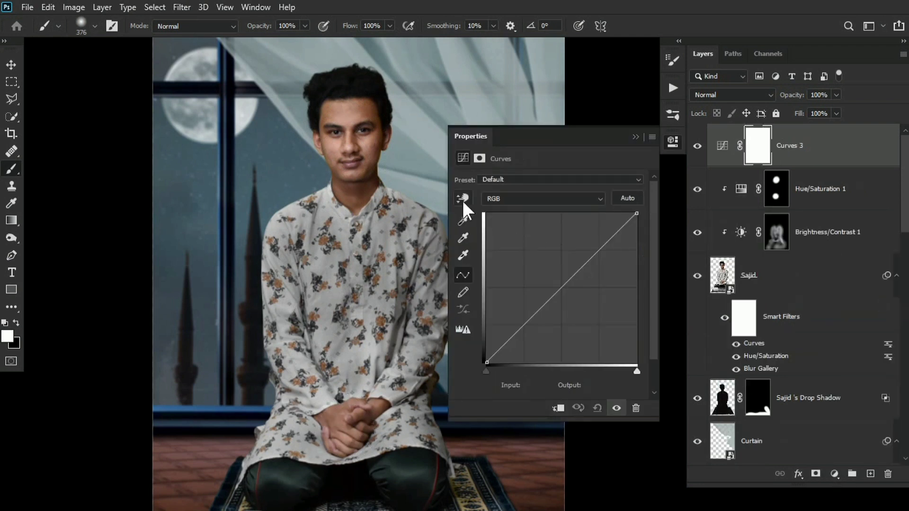
{"action": "left_click", "coordinate": [463, 199]}
{"action": "left_click_drag", "start_coordinate": [369, 139], "coordinate": [367, 134]}
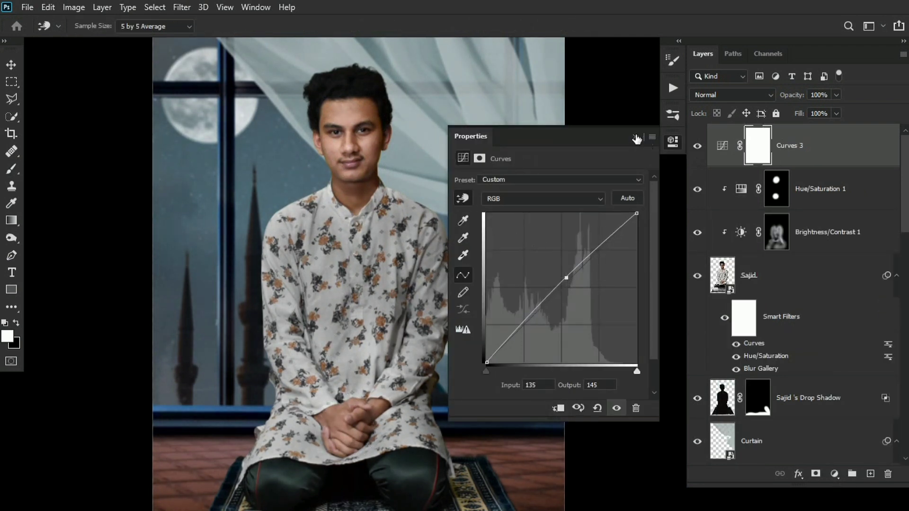
{"action": "left_click", "coordinate": [635, 137]}
- Invert the new Curves mask, paint white over the face and hands, and clip the adjustment to the layers below
{"action": "key", "text": "ctrl+i"}
{"action": "key", "text": "b"}
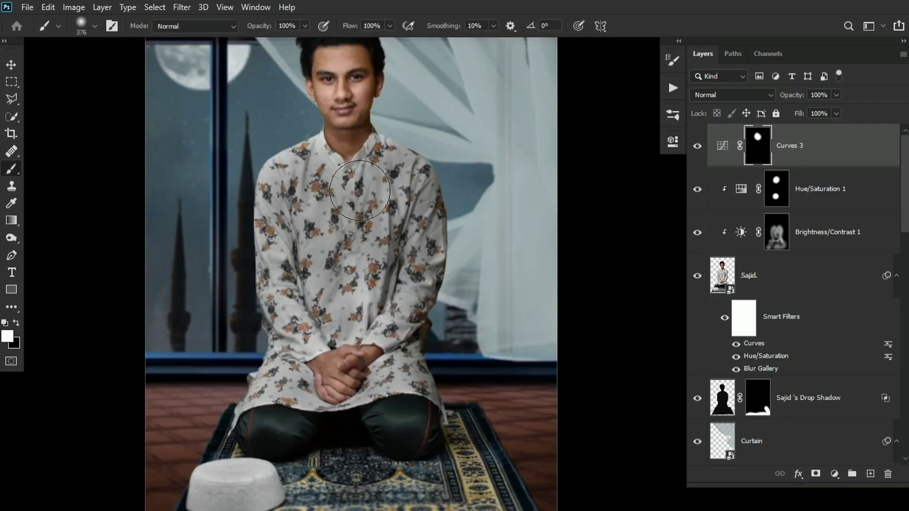
{"action": "left_click", "coordinate": [348, 365]}
{"action": "scroll", "coordinate": [408, 201], "scroll_direction": "down", "scroll_amount": 3}
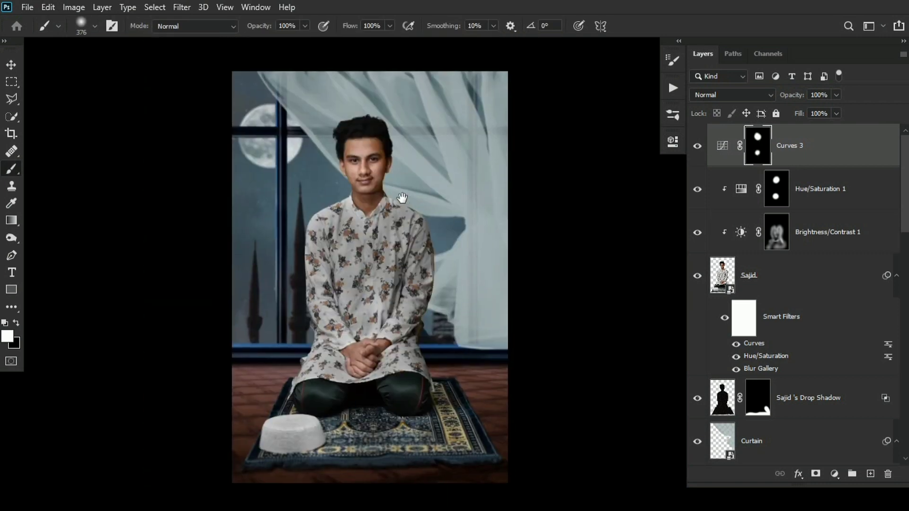
{"action": "scroll", "coordinate": [410, 196], "scroll_direction": "up", "scroll_amount": 1}
{"action": "scroll", "coordinate": [409, 194], "scroll_direction": "down", "scroll_amount": 1}
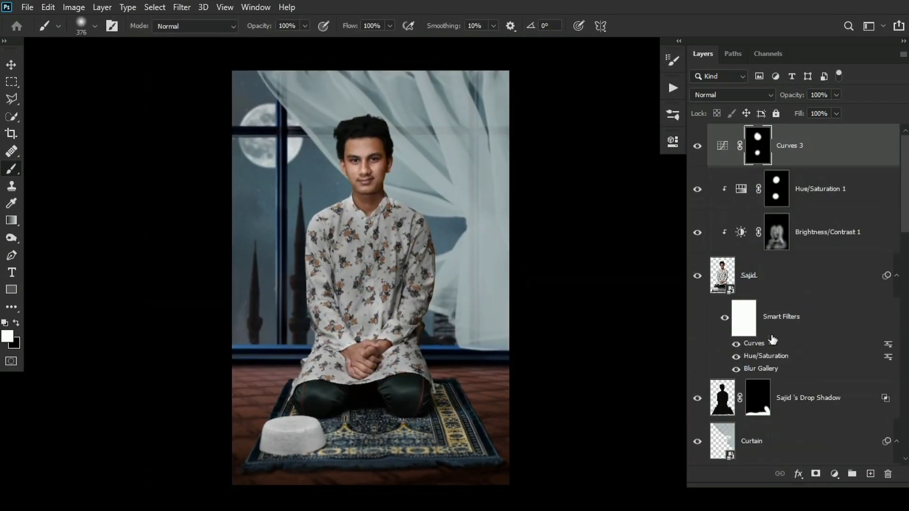
{"action": "right_click", "coordinate": [792, 157]}
{"action": "left_click", "coordinate": [710, 264]}
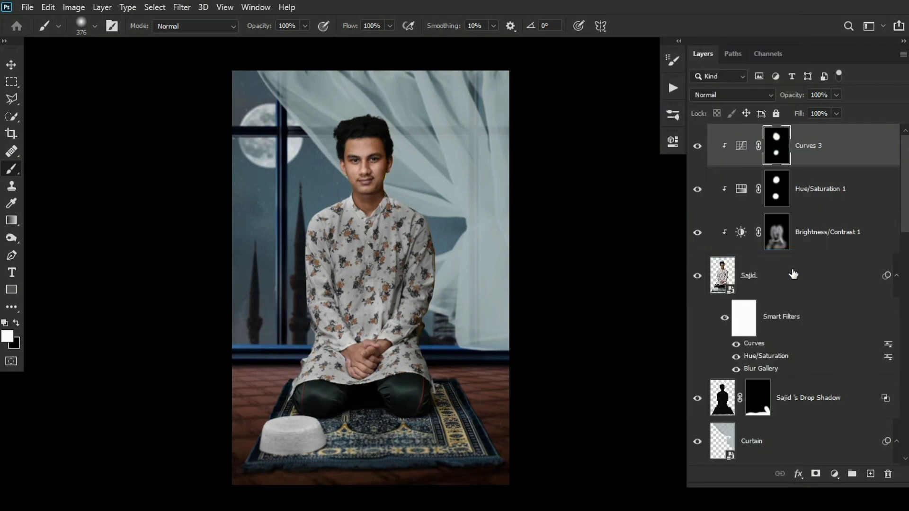
- Group the man's layer with its adjustments as "Me" with a red label, and label the Curtain layer yellow
{"action": "key", "text": "ctrl+g"}
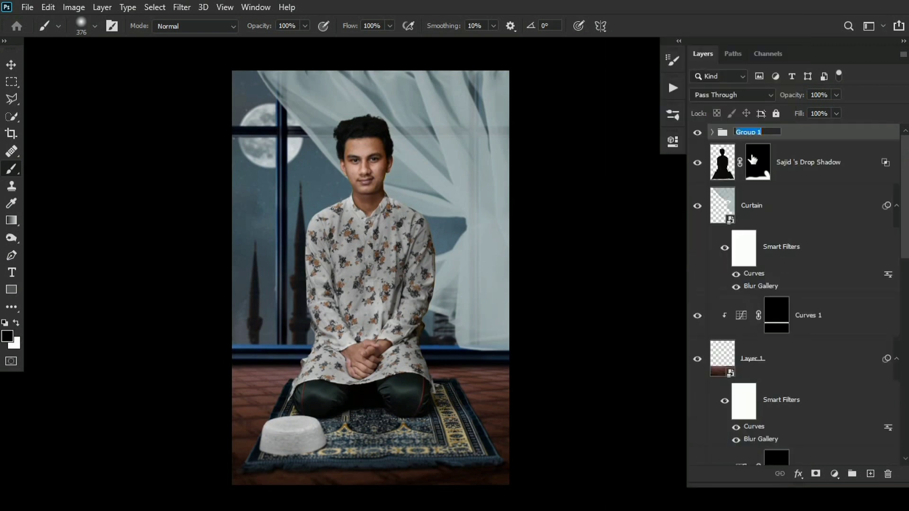
{"action": "right_click", "coordinate": [697, 132]}
{"action": "left_click", "coordinate": [716, 172]}
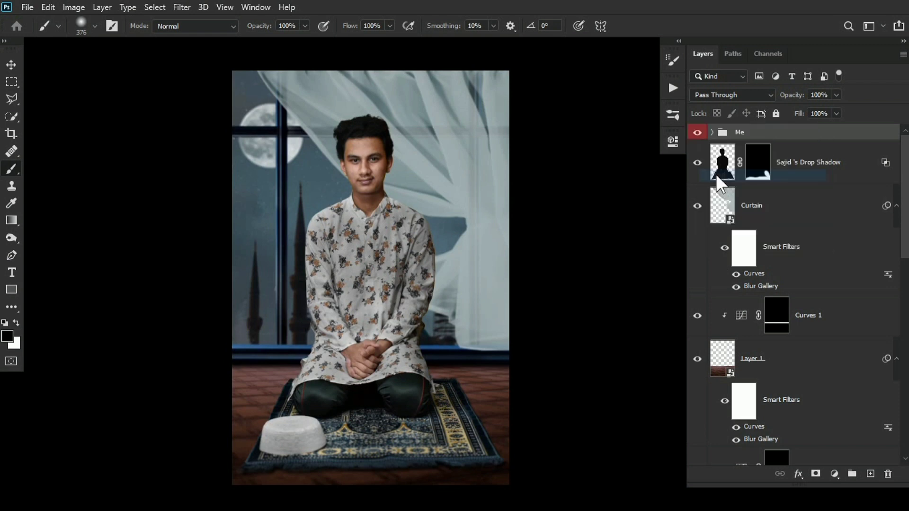
{"action": "right_click", "coordinate": [697, 208]}
{"action": "left_click", "coordinate": [729, 275]}
- Group Curves 1 and the floor's Layer 1 as "Base" and give the group a green label
{"action": "scroll", "coordinate": [727, 263], "scroll_direction": "down", "scroll_amount": 1}
{"action": "left_click", "coordinate": [818, 274]}
{"action": "key", "text": "x"}
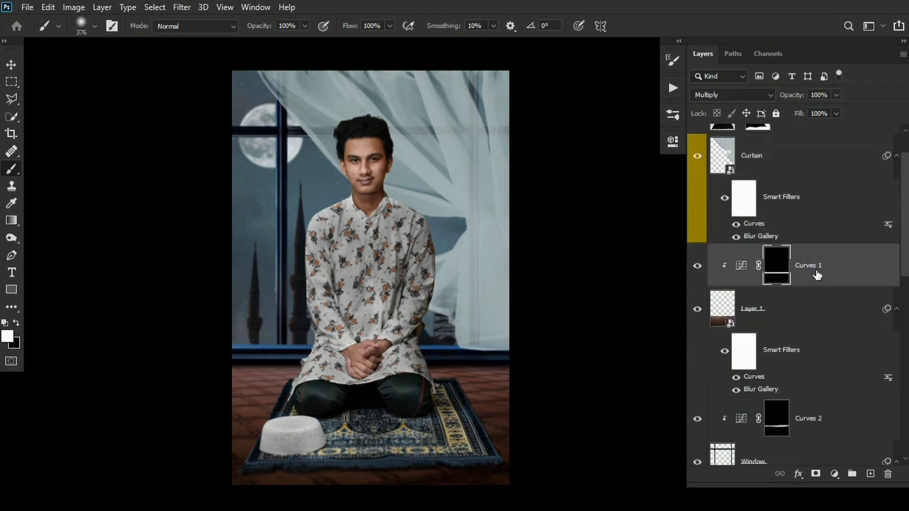
{"action": "left_click", "coordinate": [797, 314], "text": "shift"}
{"action": "key", "text": "x"}
{"action": "key", "text": "ctrl+g"}
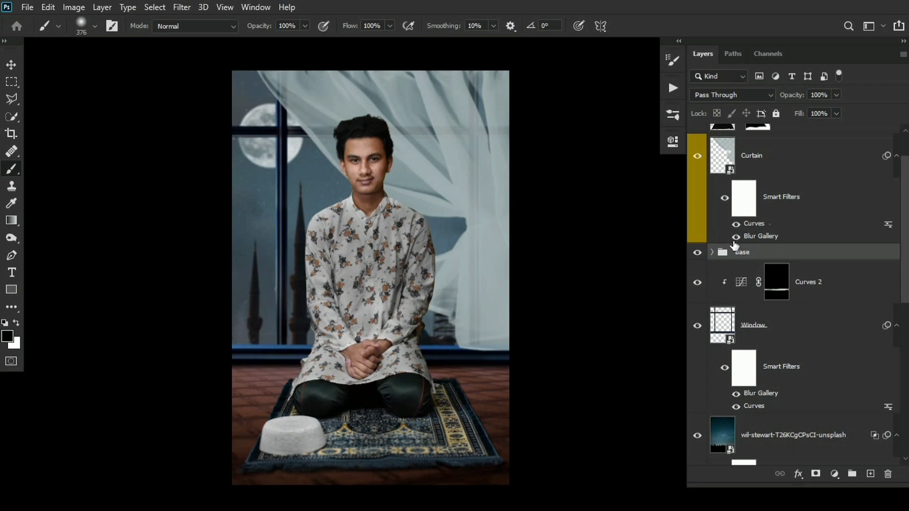
{"action": "right_click", "coordinate": [698, 252]}
{"action": "left_click", "coordinate": [748, 337]}
- Group Curves 2 and the Window layer as "Window" and give the group a blue label
{"action": "scroll", "coordinate": [524, 261], "scroll_direction": "down", "scroll_amount": 1}
{"action": "scroll", "coordinate": [821, 247], "scroll_direction": "down", "scroll_amount": 1}
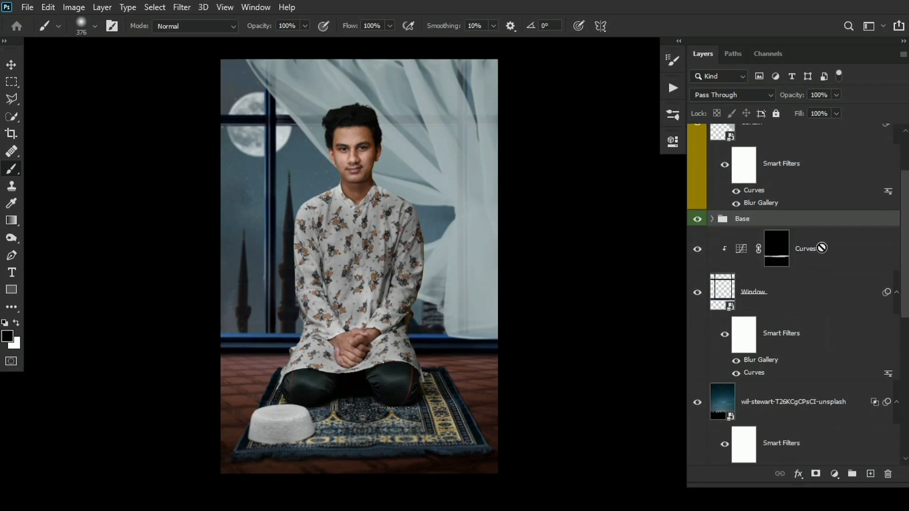
{"action": "left_click", "coordinate": [822, 247]}
{"action": "left_click", "coordinate": [774, 303], "text": "shift"}
{"action": "key", "text": "ctrl+g"}
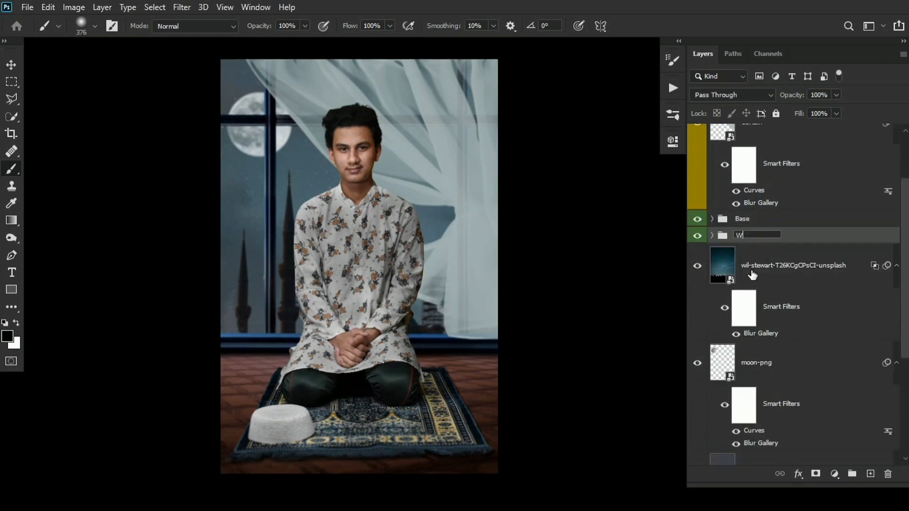
{"action": "right_click", "coordinate": [697, 235]}
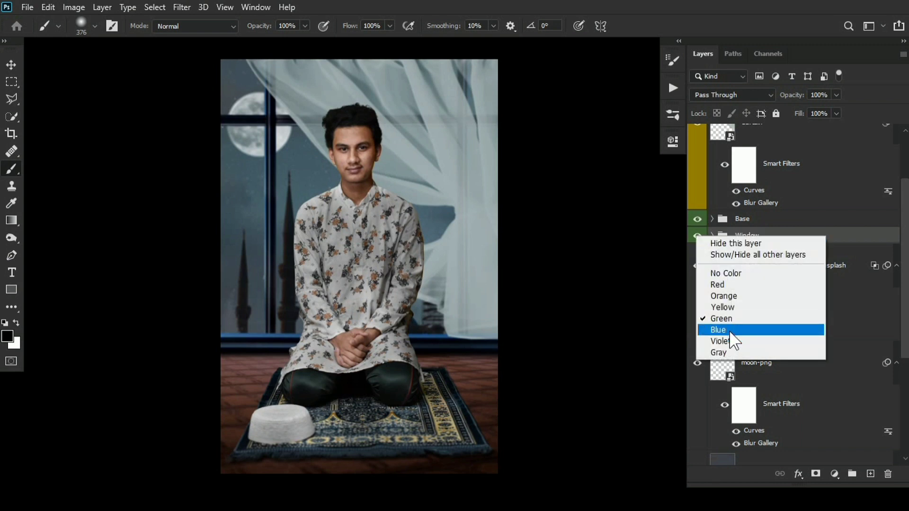
{"action": "left_click", "coordinate": [767, 327]}
- Group the sky, moon and mosque background layers as "BG" and give the group an orange label
{"action": "left_click", "coordinate": [748, 277]}
{"action": "scroll", "coordinate": [767, 332], "scroll_direction": "down", "scroll_amount": 2}
{"action": "left_click", "coordinate": [775, 372], "text": "shift"}
{"action": "key", "text": "ctrl+g"}
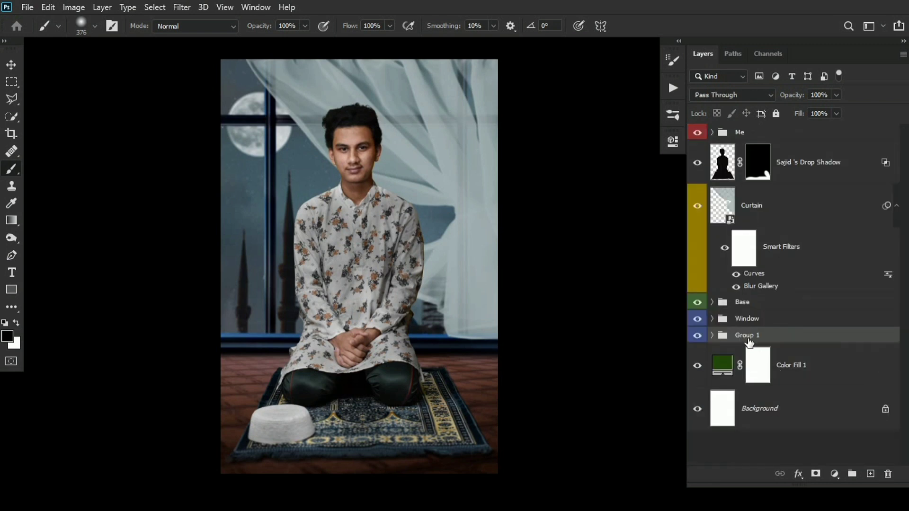
{"action": "double_click", "coordinate": [748, 337]}
{"action": "right_click", "coordinate": [697, 336]}
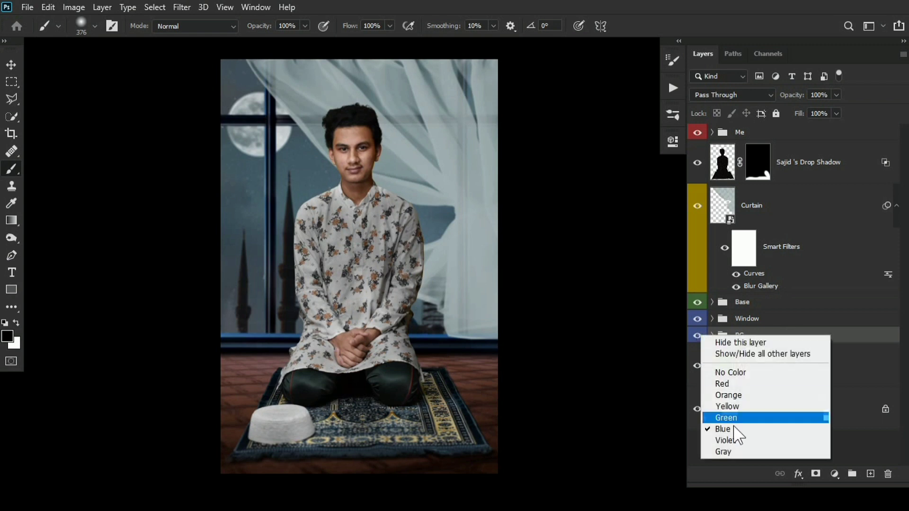
{"action": "left_click", "coordinate": [723, 453]}
{"action": "right_click", "coordinate": [698, 335]}
{"action": "left_click", "coordinate": [722, 397]}
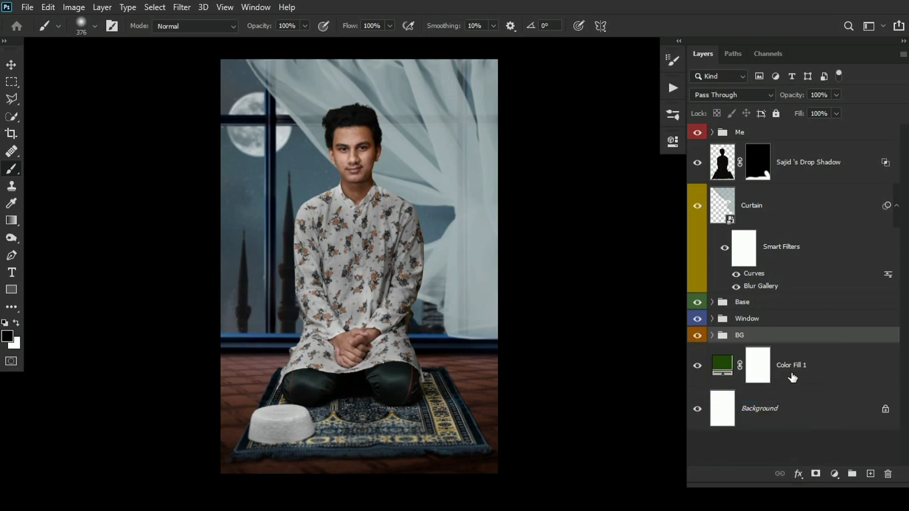
- Delete the Color Fill 1 and Background layers beneath the BG group
{"action": "left_click", "coordinate": [789, 374]}
{"action": "left_click", "coordinate": [786, 402], "text": "shift"}
{"action": "key", "text": "Delete"}
{"action": "left_click_drag", "start_coordinate": [472, 257], "coordinate": [467, 256]}
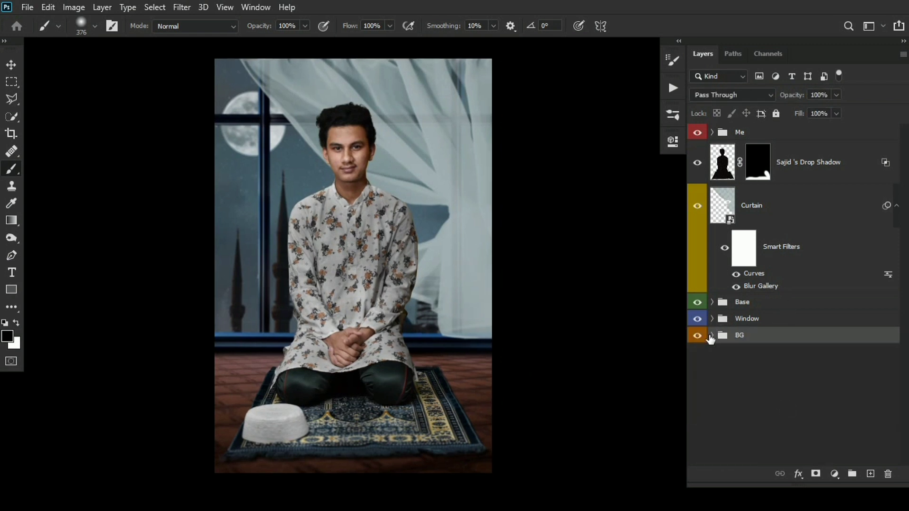
{"action": "left_click", "coordinate": [711, 336]}
{"action": "left_click", "coordinate": [713, 336]}
- Add a Curves adjustment above the Curtain layer and lower its white point to an output of 194
{"action": "left_click", "coordinate": [789, 172]}
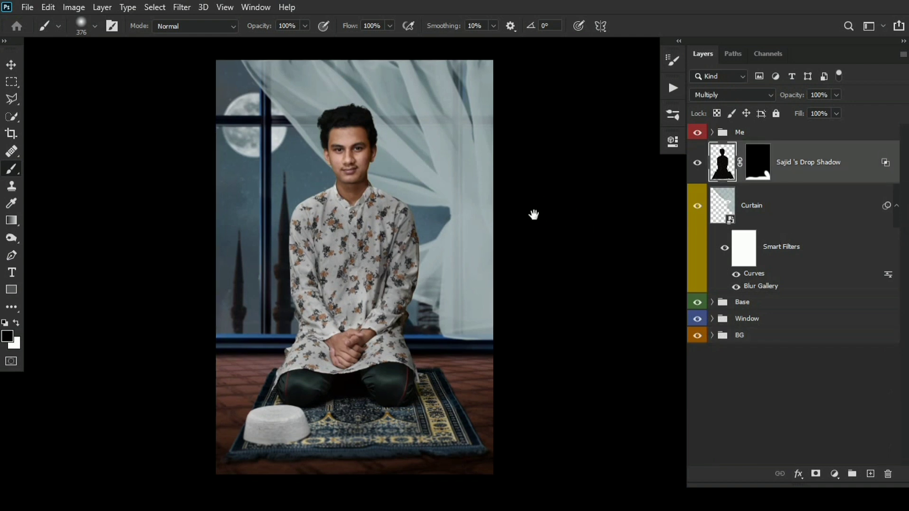
{"action": "left_click", "coordinate": [756, 211]}
{"action": "left_click", "coordinate": [835, 474]}
{"action": "left_click", "coordinate": [824, 309]}
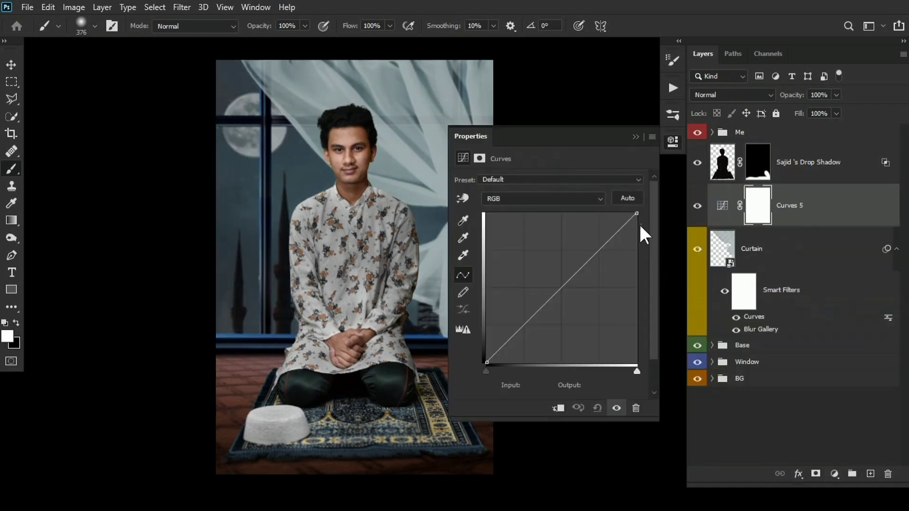
{"action": "left_click_drag", "start_coordinate": [638, 215], "coordinate": [644, 245]}
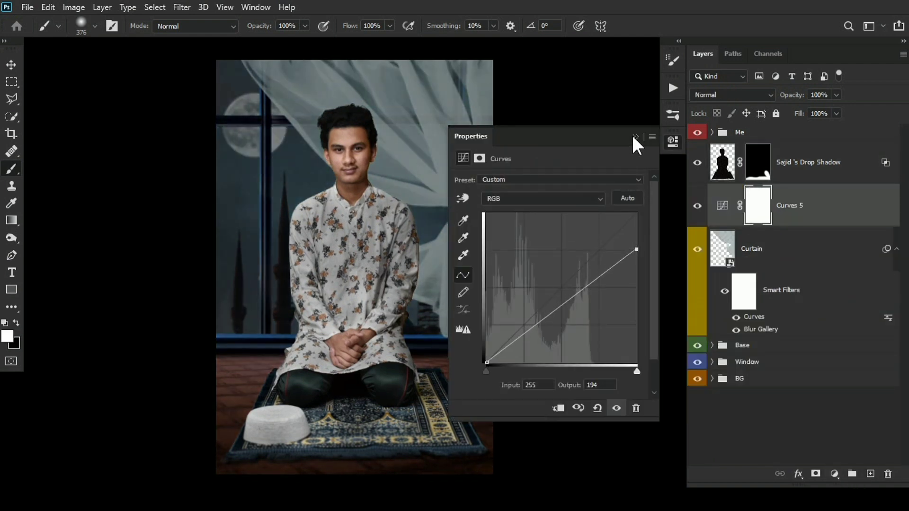
{"action": "left_click", "coordinate": [635, 137]}
{"action": "left_click", "coordinate": [710, 378]}
{"action": "left_click", "coordinate": [712, 379]}
{"action": "left_click", "coordinate": [798, 406]}
{"action": "key", "text": "Delete"}
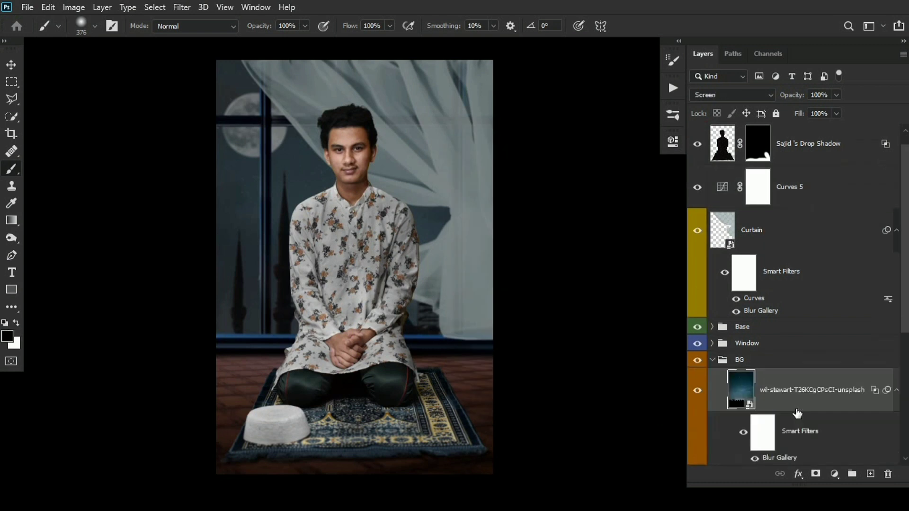
{"action": "scroll", "coordinate": [732, 352], "scroll_direction": "up", "scroll_amount": 1}
{"action": "left_click", "coordinate": [712, 378]}
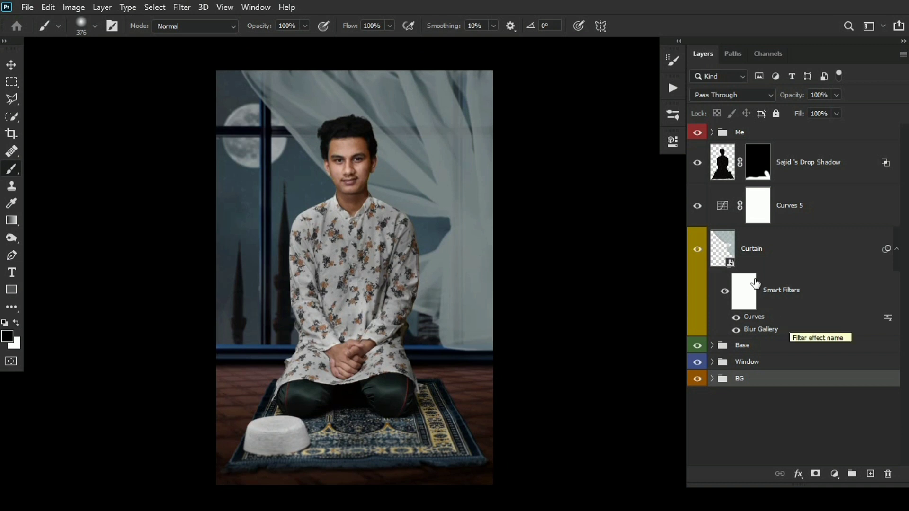
- Add a Color Dodge Inner Shadow to the man's layer in the Me group and set its angle to 131°
{"action": "left_click", "coordinate": [767, 276]}
{"action": "right_click", "coordinate": [767, 275]}
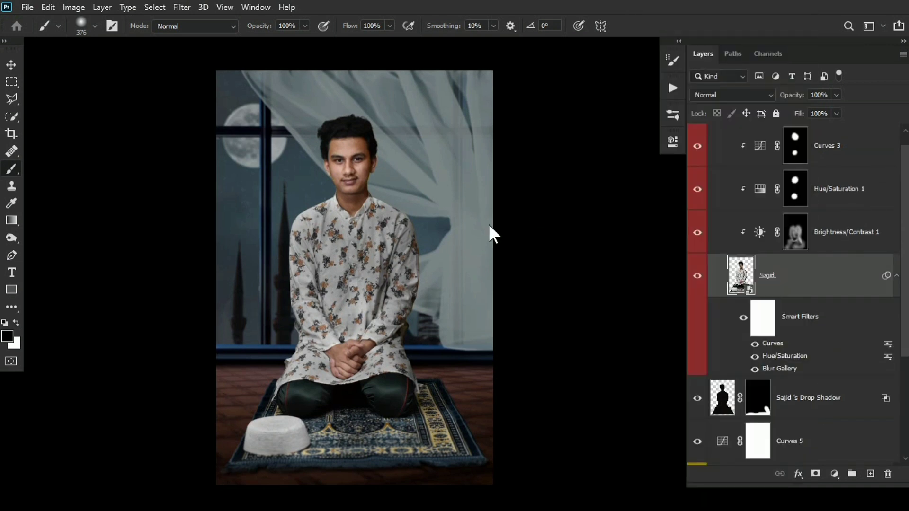
{"action": "left_click_drag", "start_coordinate": [463, 57], "coordinate": [539, 58]}
{"action": "left_click", "coordinate": [503, 179]}
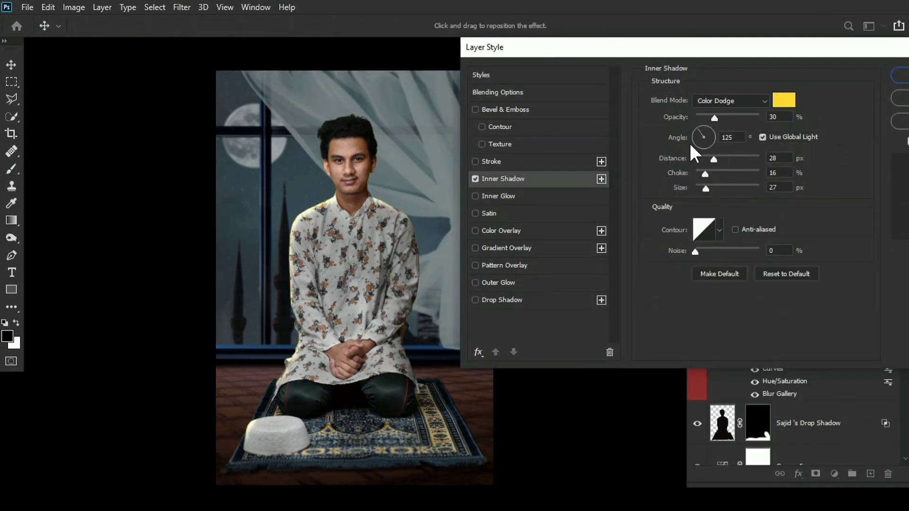
{"action": "left_click_drag", "start_coordinate": [690, 142], "coordinate": [692, 127]}
- Recolour the man's inner shadow a saturated blue, adjust its distance and apply the style
{"action": "left_click", "coordinate": [784, 99]}
{"action": "left_click_drag", "start_coordinate": [676, 285], "coordinate": [680, 249]}
{"action": "left_click", "coordinate": [657, 204]}
{"action": "left_click", "coordinate": [774, 174]}
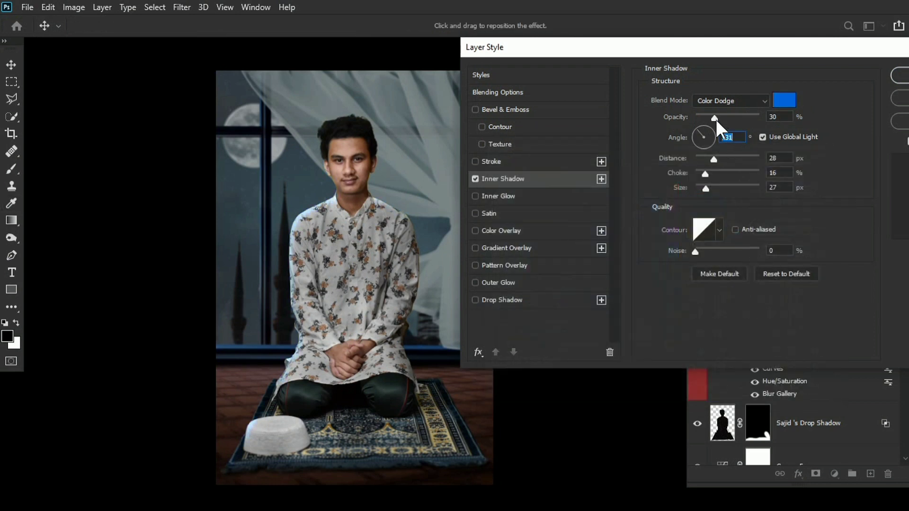
{"action": "left_click_drag", "start_coordinate": [705, 158], "coordinate": [731, 158]}
{"action": "type", "text": "20"}
{"action": "key", "text": "Return"}
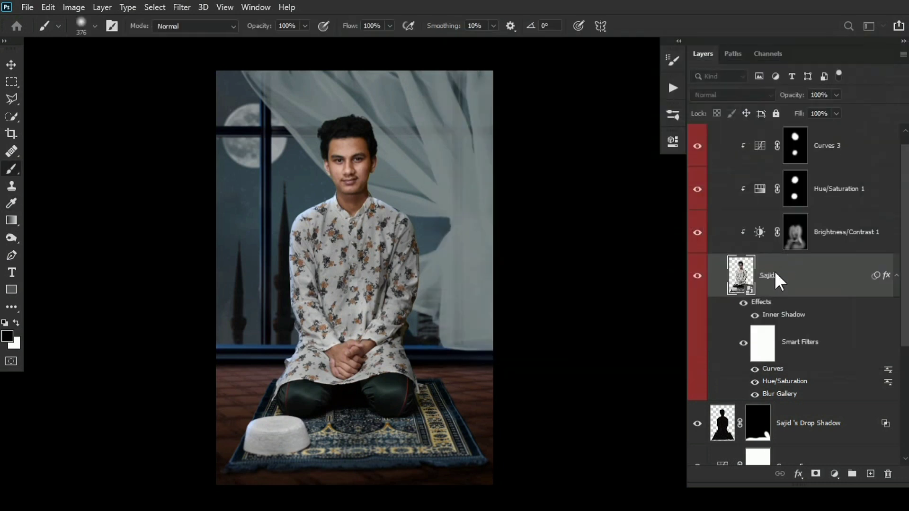
- Split the inner shadow off into its own layer and reduce that layer's opacity to 67%
{"action": "right_click", "coordinate": [780, 328]}
{"action": "left_click", "coordinate": [800, 275]}
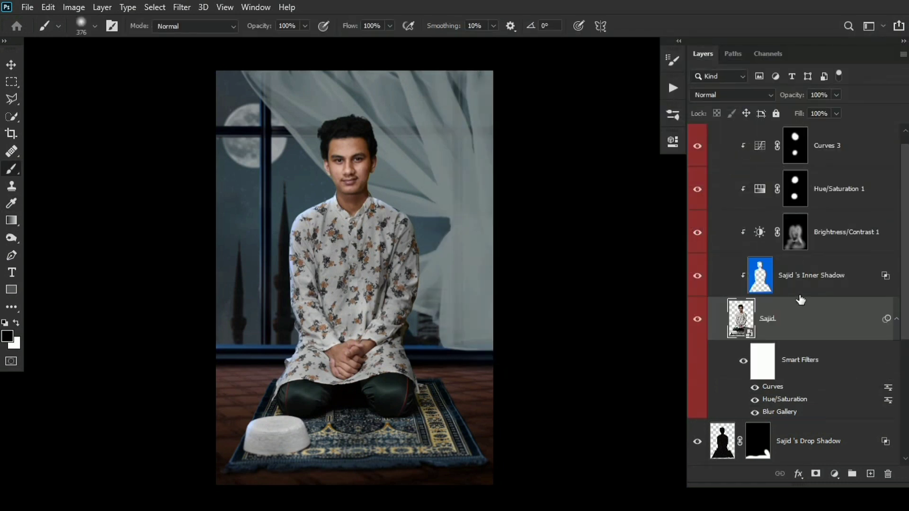
{"action": "left_click_drag", "start_coordinate": [795, 98], "coordinate": [637, 123]}
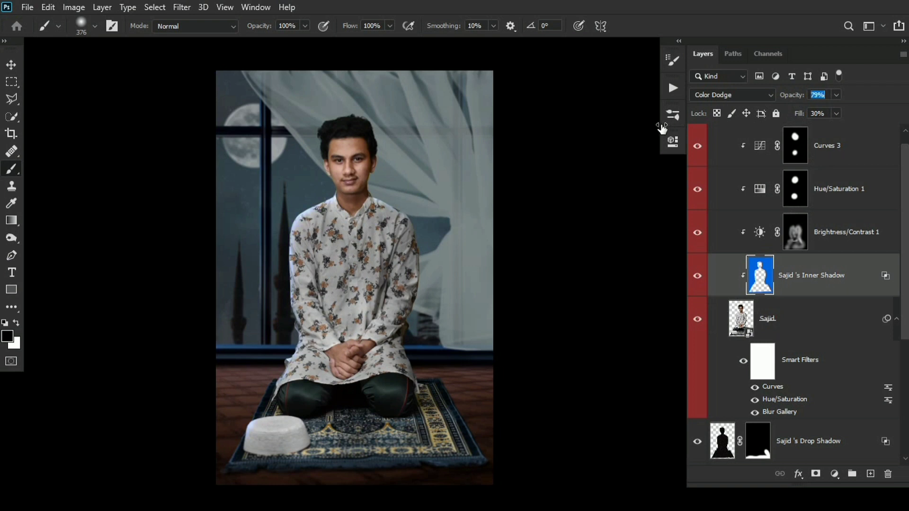
{"action": "scroll", "coordinate": [284, 189], "scroll_direction": "up", "scroll_amount": 3}
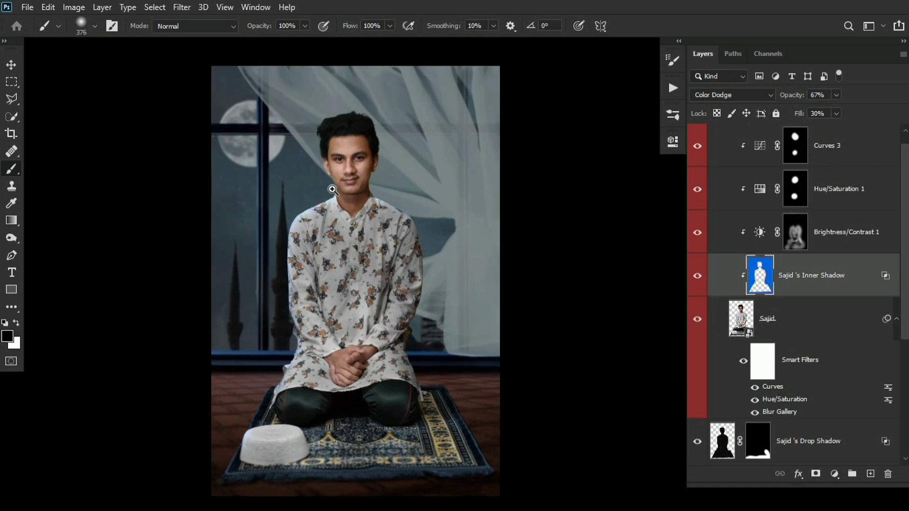
- Add a blue Outer Glow with 0% spread to the moon-png layer in the BG group
{"action": "scroll", "coordinate": [776, 331], "scroll_direction": "down", "scroll_amount": 5}
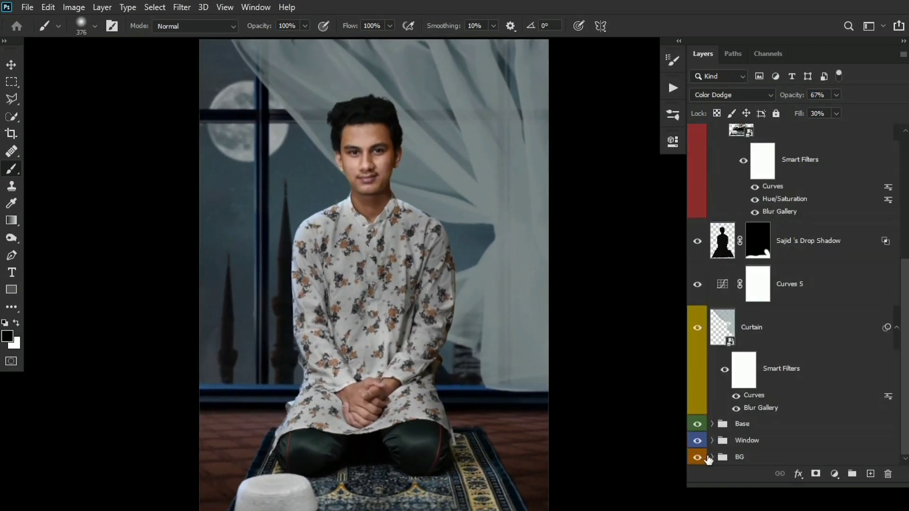
{"action": "left_click", "coordinate": [711, 456]}
{"action": "scroll", "coordinate": [802, 400], "scroll_direction": "down", "scroll_amount": 5}
{"action": "right_click", "coordinate": [798, 268]}
{"action": "key", "text": "Escape"}
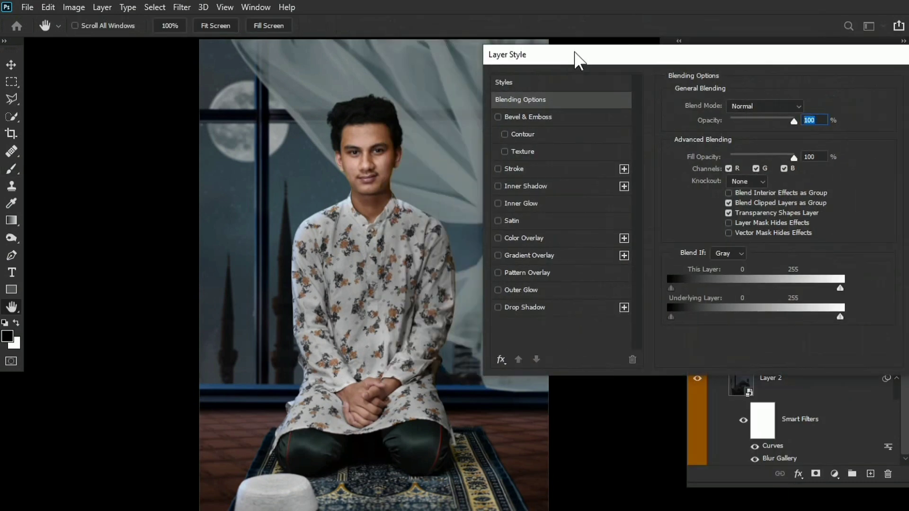
{"action": "left_click", "coordinate": [499, 290]}
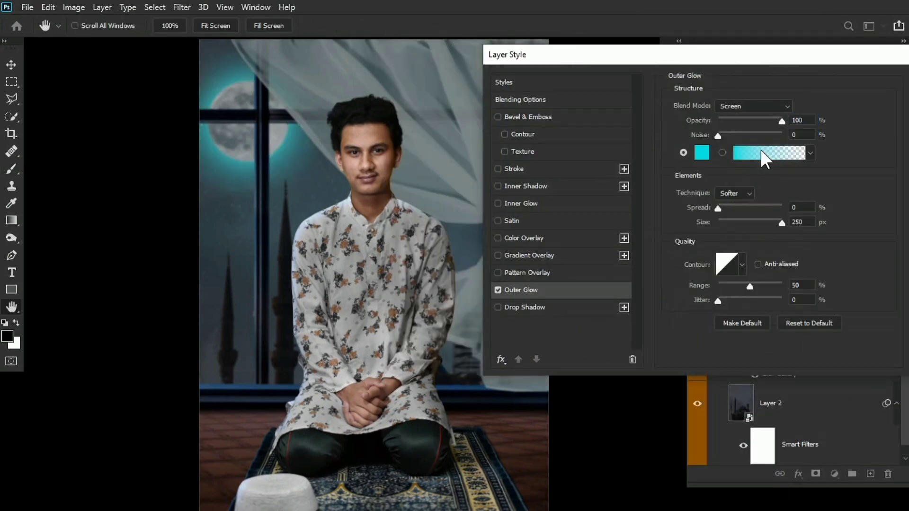
{"action": "left_click", "coordinate": [706, 155]}
{"action": "left_click_drag", "start_coordinate": [719, 253], "coordinate": [720, 245]}
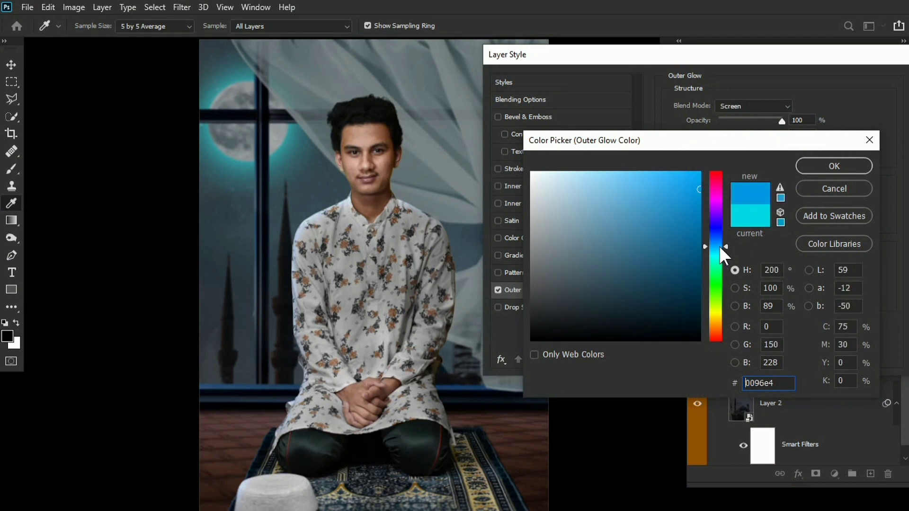
{"action": "left_click", "coordinate": [807, 162]}
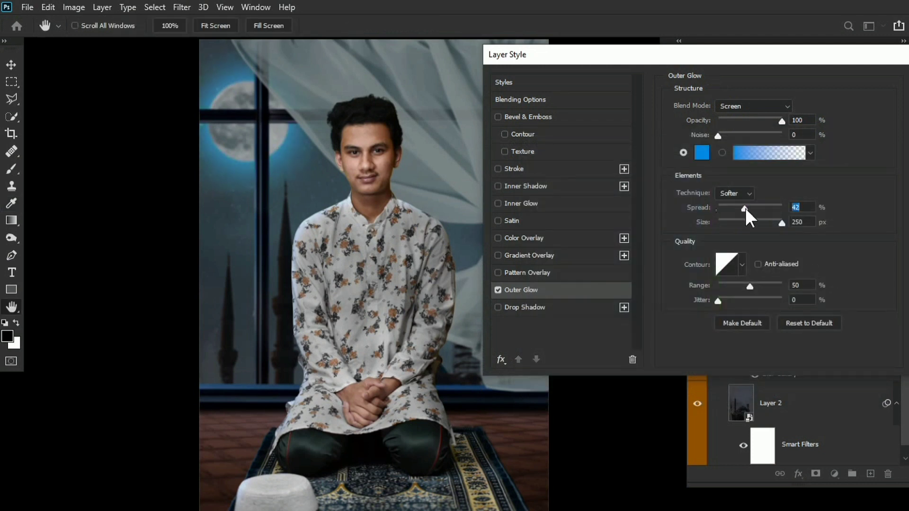
{"action": "left_click_drag", "start_coordinate": [746, 211], "coordinate": [649, 222]}
- Lower the moon's outer glow to 35% opacity, recolour it a muted grey-blue sampled from the moon, and apply the style
{"action": "left_click_drag", "start_coordinate": [773, 121], "coordinate": [740, 130]}
{"action": "left_click", "coordinate": [703, 153]}
{"action": "left_click_drag", "start_coordinate": [271, 152], "coordinate": [246, 150]}
{"action": "left_click_drag", "start_coordinate": [546, 247], "coordinate": [578, 242]}
{"action": "left_click", "coordinate": [853, 167]}
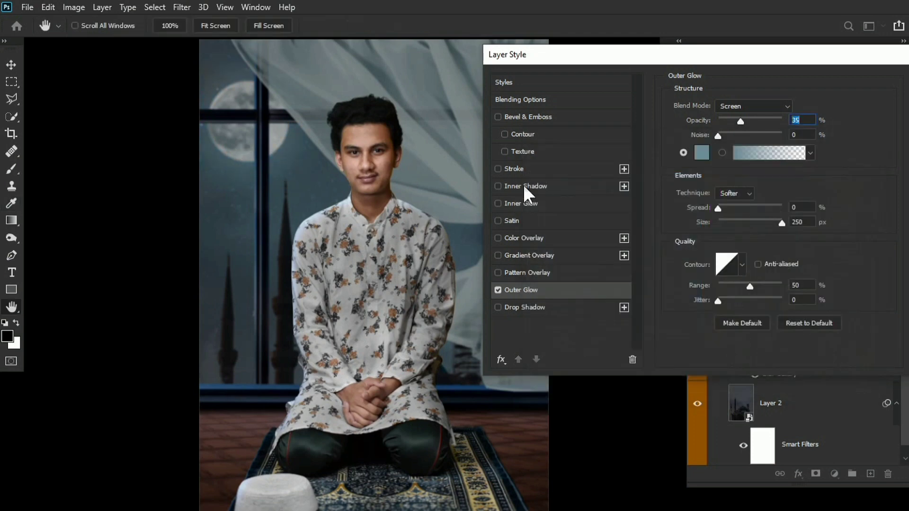
{"action": "left_click_drag", "start_coordinate": [639, 54], "coordinate": [463, 85]}
{"action": "left_click", "coordinate": [816, 112]}
- Desaturate the man's Inner Shadow layer with Hue/Saturation, setting saturation to -51 and shifting the hue slightly
{"action": "scroll", "coordinate": [783, 221], "scroll_direction": "up", "scroll_amount": 2}
{"action": "scroll", "coordinate": [782, 221], "scroll_direction": "up", "scroll_amount": 5}
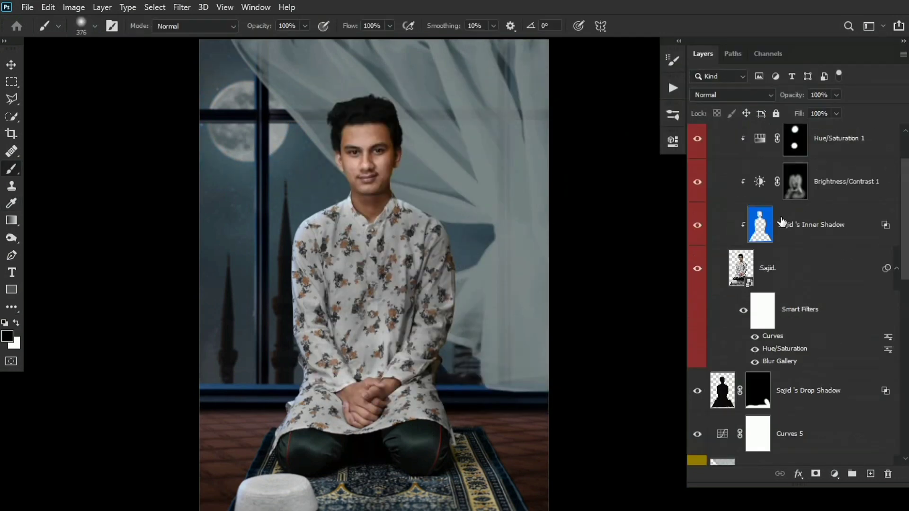
{"action": "left_click", "coordinate": [763, 232]}
{"action": "left_click", "coordinate": [73, 7]}
{"action": "mouse_move", "coordinate": [81, 38]}
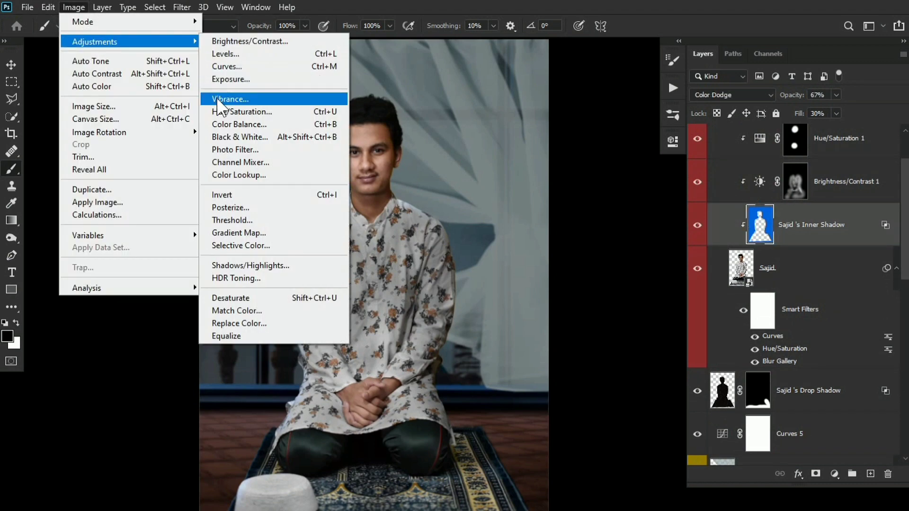
{"action": "left_click", "coordinate": [255, 104]}
{"action": "left_click_drag", "start_coordinate": [671, 175], "coordinate": [635, 178]}
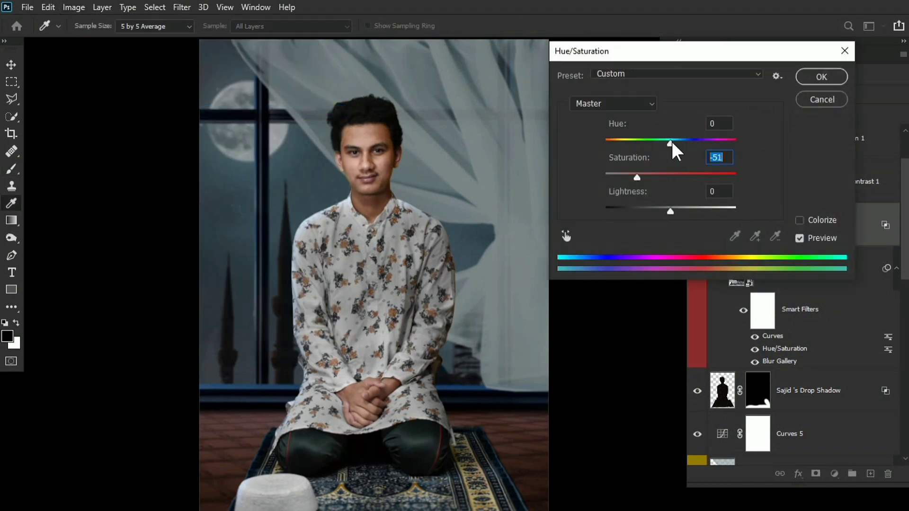
{"action": "mouse_move", "coordinate": [674, 146]}
{"action": "left_mouse_down"}
{"action": "mouse_move", "coordinate": [670, 159]}
{"action": "mouse_move", "coordinate": [677, 154]}
{"action": "left_mouse_up"}
{"action": "left_click", "coordinate": [818, 74]}
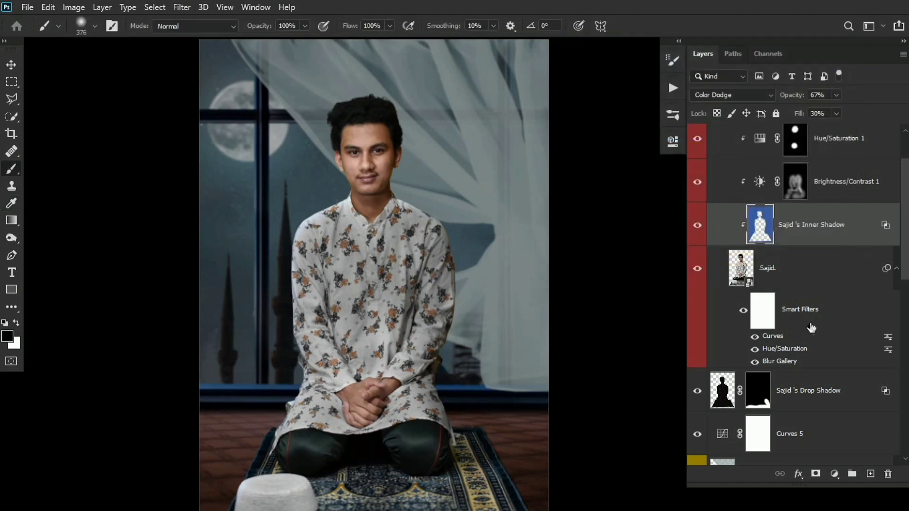
- Create a new empty layer above the starry sky layer inside the BG group
{"action": "scroll", "coordinate": [852, 293], "scroll_direction": "down", "scroll_amount": 2}
{"action": "left_click_drag", "start_coordinate": [904, 209], "coordinate": [905, 374]}
{"action": "left_click_drag", "start_coordinate": [340, 88], "coordinate": [359, 138]}
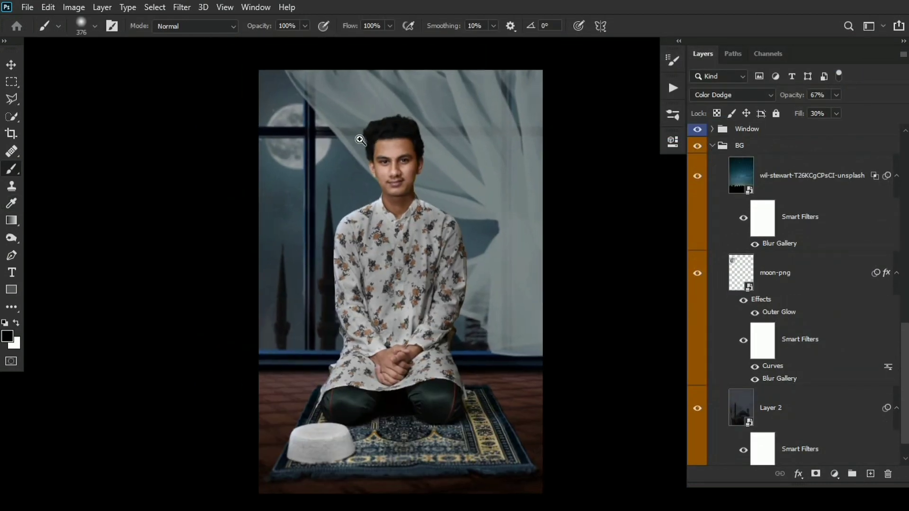
{"action": "scroll", "coordinate": [824, 331], "scroll_direction": "down", "scroll_amount": 1}
{"action": "scroll", "coordinate": [810, 397], "scroll_direction": "up", "scroll_amount": 2}
{"action": "left_click", "coordinate": [805, 232]}
{"action": "left_click", "coordinate": [870, 474]}
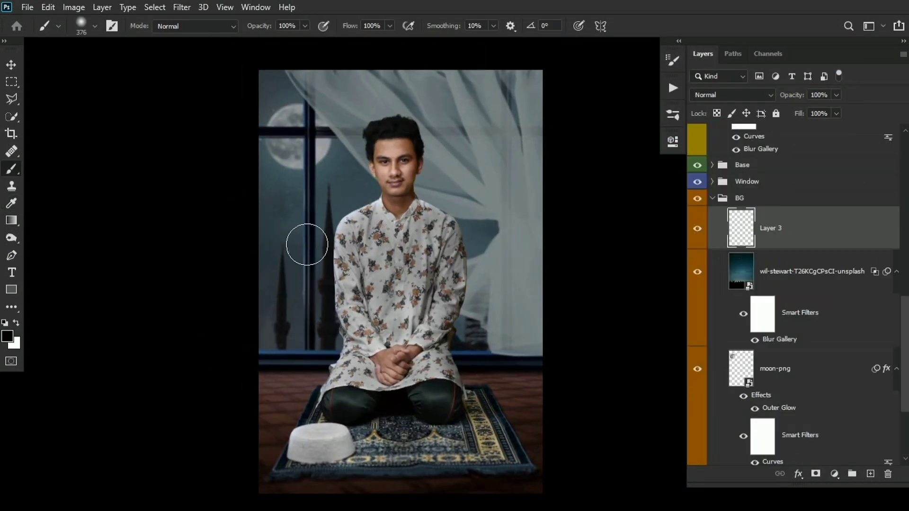
- Paint a soft 650 px bright blue dab over the moon on the new layer and blend it with Linear Dodge (Add)
{"action": "left_click_drag", "start_coordinate": [308, 182], "coordinate": [329, 182]}
{"action": "left_click", "coordinate": [294, 152], "text": "alt"}
{"action": "left_click", "coordinate": [9, 336]}
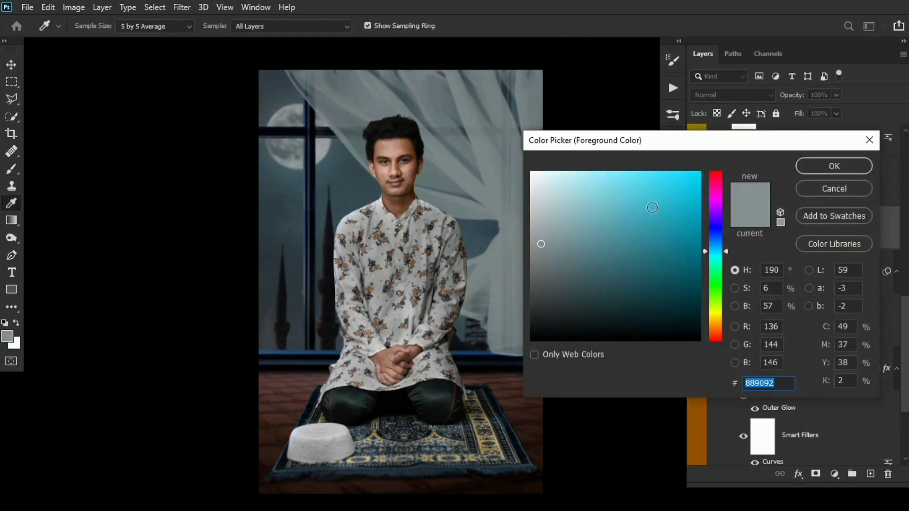
{"action": "left_click", "coordinate": [692, 168]}
{"action": "left_click_drag", "start_coordinate": [710, 250], "coordinate": [716, 243]}
{"action": "key", "text": "Return"}
{"action": "left_click_drag", "start_coordinate": [295, 134], "coordinate": [289, 133]}
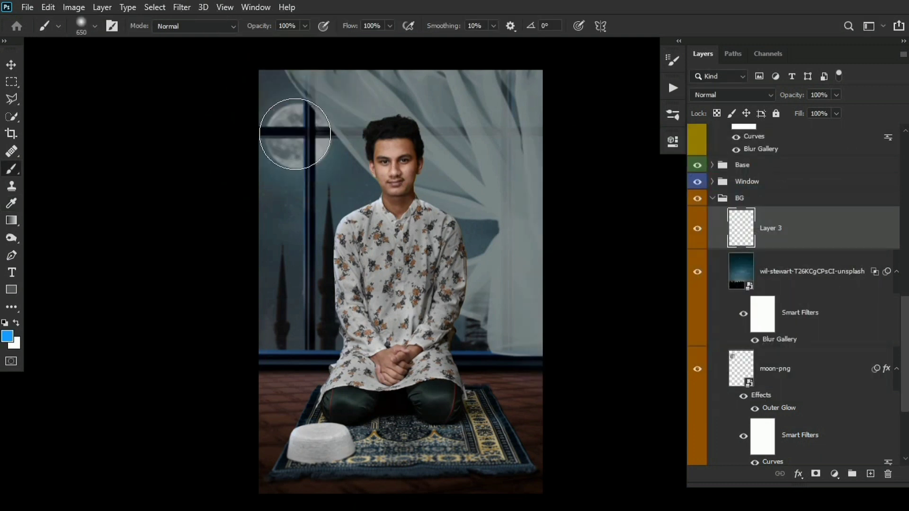
{"action": "left_click", "coordinate": [296, 135]}
{"action": "left_click", "coordinate": [739, 94]}
{"action": "left_click", "coordinate": [715, 226]}
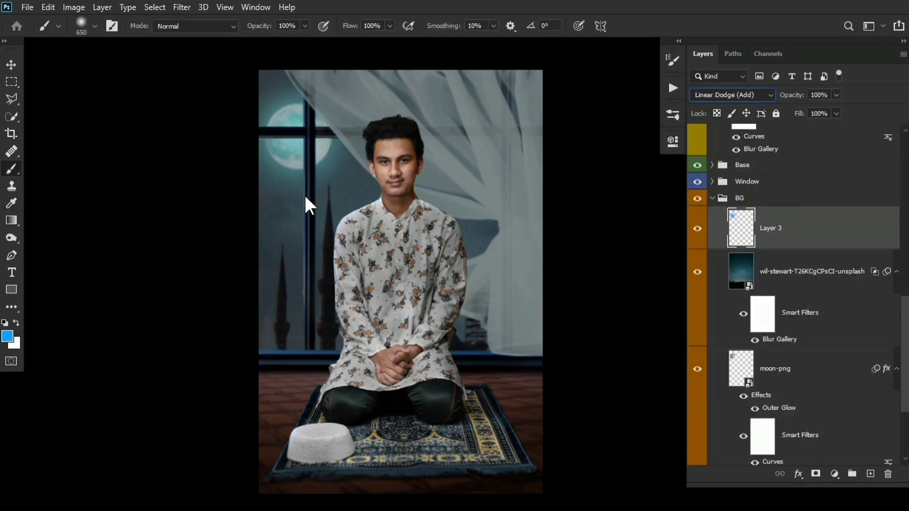
- Dab a larger 2168 px soft glow in blue 0070bf around the moon
{"action": "left_click", "coordinate": [8, 337]}
{"action": "left_click", "coordinate": [700, 214]}
{"action": "key", "text": "Return"}
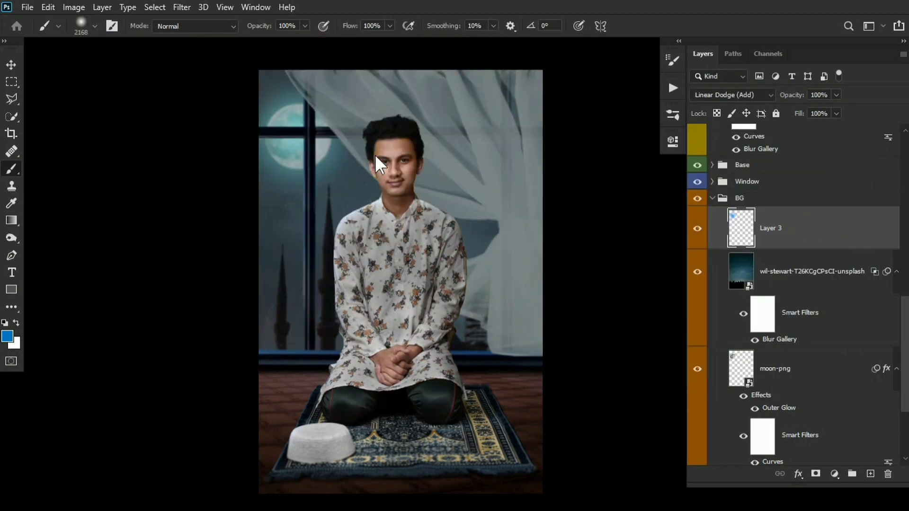
{"action": "left_click", "coordinate": [297, 141]}
- Pick a darker blue, dab a 2621 px soft glow around the moon, and shrink the brush to 895 px
{"action": "left_click", "coordinate": [8, 337]}
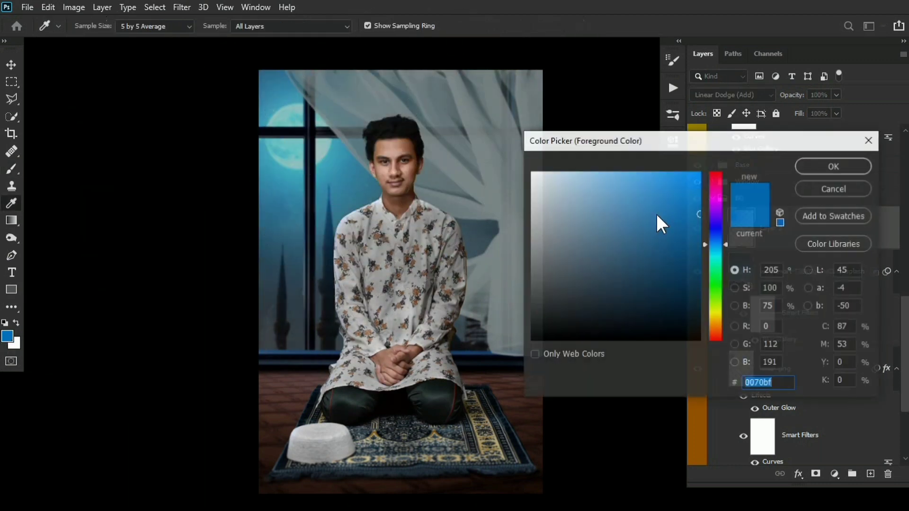
{"action": "left_click_drag", "start_coordinate": [656, 214], "coordinate": [699, 274]}
{"action": "key", "text": "Return"}
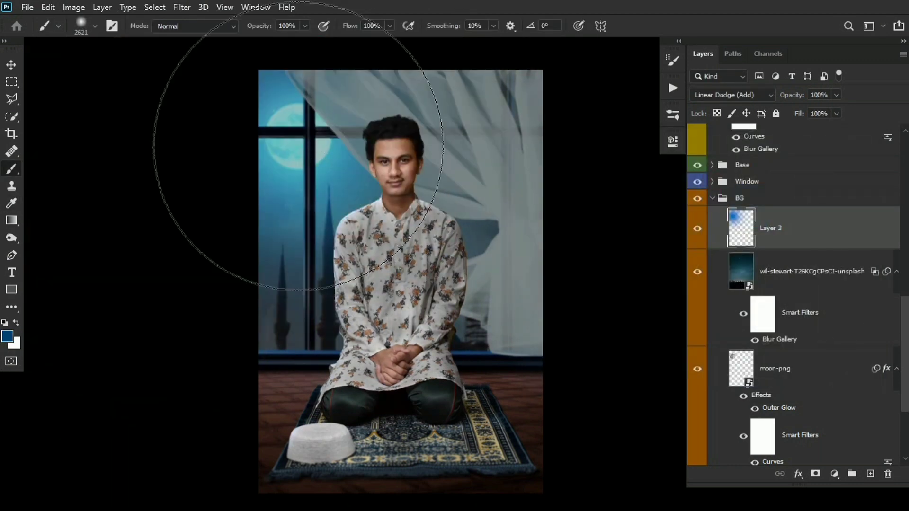
{"action": "left_click", "coordinate": [306, 138]}
{"action": "right_click", "coordinate": [408, 185], "text": "alt"}
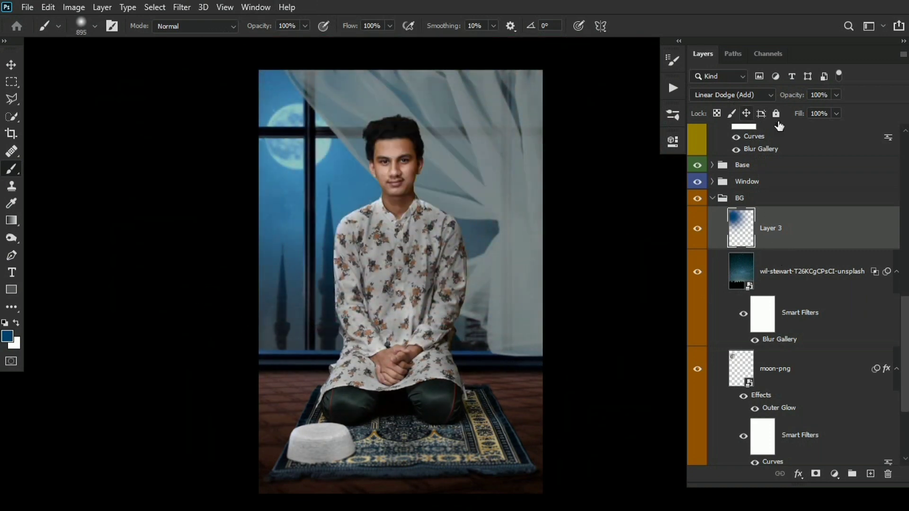
- Lower the opacity of the blue moon-glow layer in the BG group to 30%
{"action": "left_click_drag", "start_coordinate": [548, 108], "coordinate": [573, 106]}
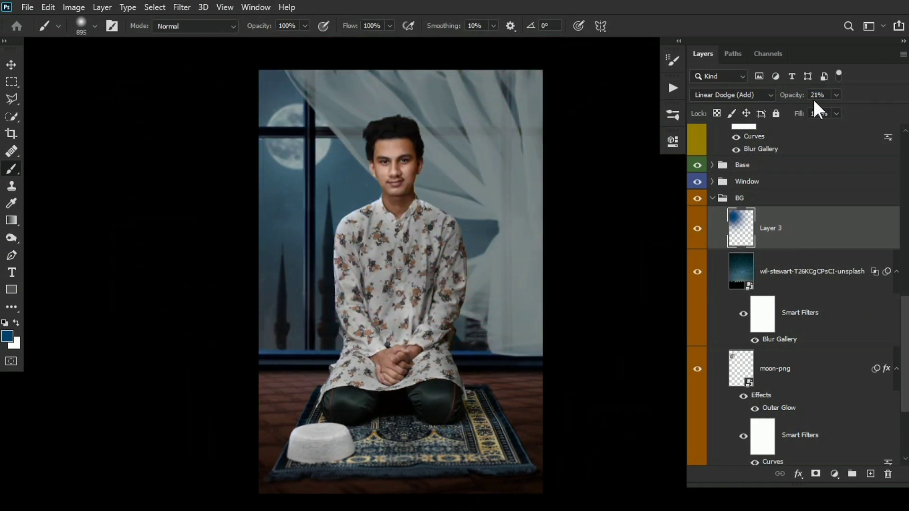
{"action": "type", "text": "30"}
{"action": "key", "text": "Return"}
{"action": "key", "text": "ctrl+m"}
{"action": "key", "text": "Escape"}
- Apply Hue/Saturation to the moon-glow layer with hue +8 and saturation -28, and collapse the BG group
{"action": "left_click", "coordinate": [74, 7]}
{"action": "left_click", "coordinate": [231, 111]}
{"action": "mouse_move", "coordinate": [668, 144]}
{"action": "left_mouse_down"}
{"action": "mouse_move", "coordinate": [641, 145]}
{"action": "mouse_move", "coordinate": [678, 144]}
{"action": "left_mouse_up"}
{"action": "left_click_drag", "start_coordinate": [639, 177], "coordinate": [654, 177]}
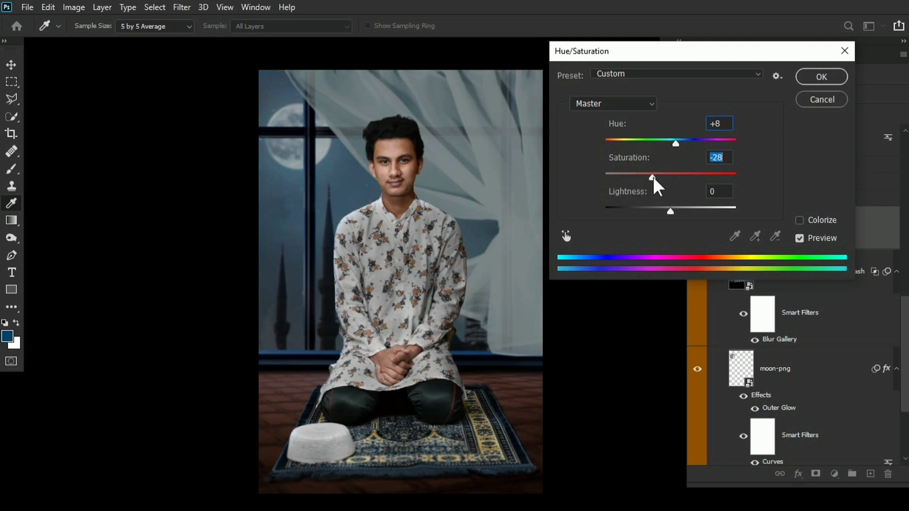
{"action": "mouse_move", "coordinate": [690, 214]}
{"action": "left_mouse_down"}
{"action": "mouse_move", "coordinate": [698, 213]}
{"action": "mouse_move", "coordinate": [689, 214]}
{"action": "left_mouse_up"}
{"action": "left_click", "coordinate": [816, 80]}
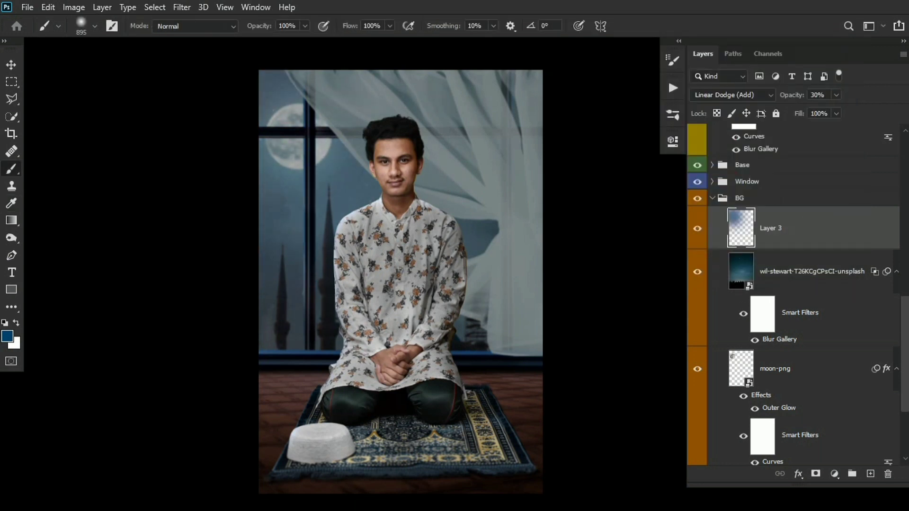
{"action": "scroll", "coordinate": [804, 294], "scroll_direction": "up", "scroll_amount": 2}
{"action": "left_click", "coordinate": [713, 281]}
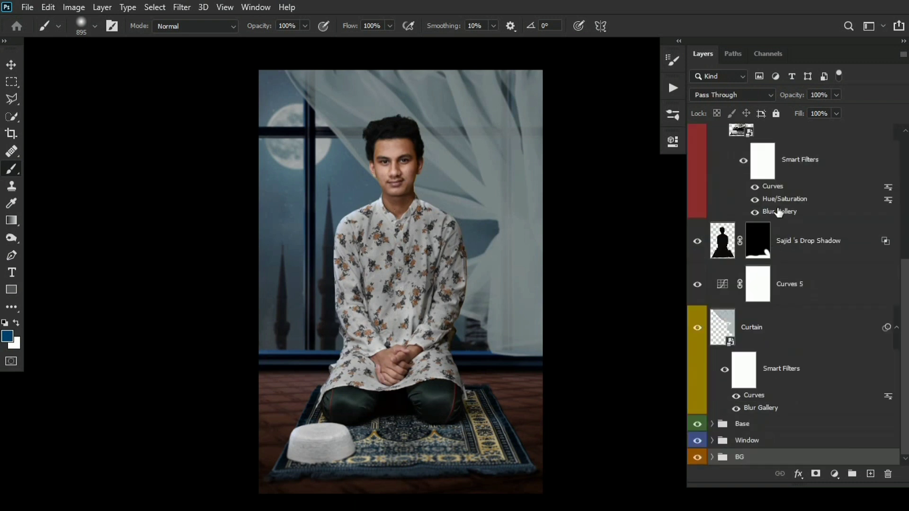
- Add a darkening Curves adjustment clipped to the man's layer and place it at the top of the Me group
{"action": "scroll", "coordinate": [777, 213], "scroll_direction": "up", "scroll_amount": 5}
{"action": "left_click", "coordinate": [777, 324]}
{"action": "left_click", "coordinate": [834, 474]}
{"action": "left_click", "coordinate": [776, 251]}
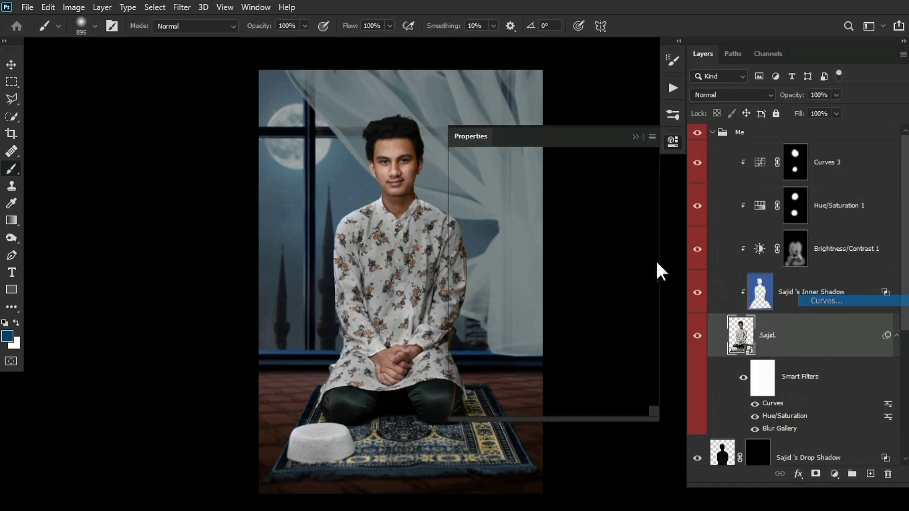
{"action": "left_click_drag", "start_coordinate": [637, 213], "coordinate": [642, 240]}
{"action": "left_click_drag", "start_coordinate": [486, 371], "coordinate": [492, 374]}
{"action": "left_click_drag", "start_coordinate": [777, 333], "coordinate": [819, 152]}
{"action": "left_click", "coordinate": [698, 163]}
{"action": "left_click", "coordinate": [698, 163]}
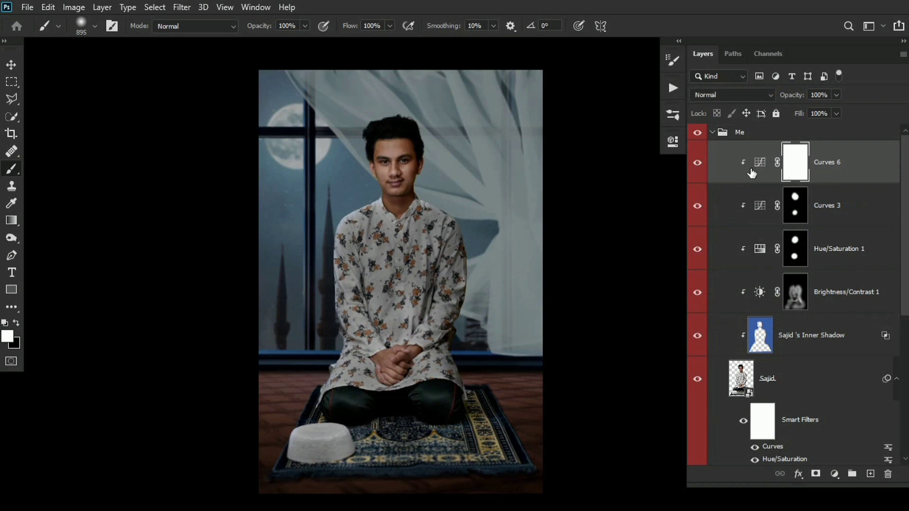
- Try the clipped Curves adjustment with the face and hands masked out at 40% opacity, and delete it
{"action": "key", "text": "x"}
{"action": "left_click", "coordinate": [400, 168]}
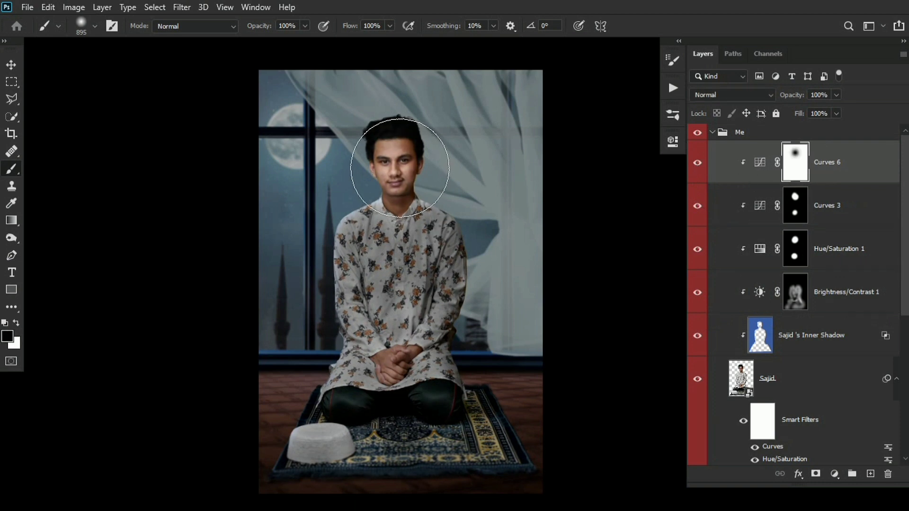
{"action": "left_click", "coordinate": [394, 363]}
{"action": "left_click_drag", "start_coordinate": [531, 292], "coordinate": [527, 294]}
{"action": "left_click_drag", "start_coordinate": [792, 94], "coordinate": [608, 127]}
{"action": "type", "text": "40"}
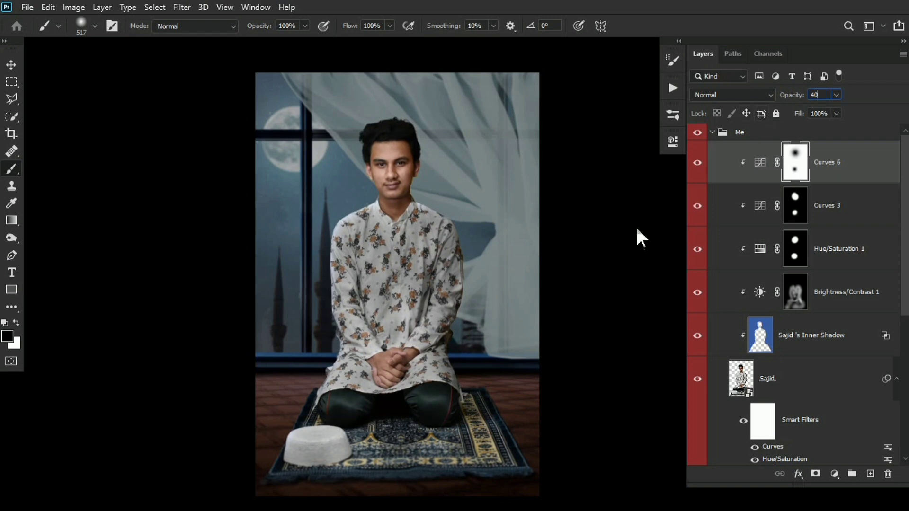
{"action": "key", "text": "Return"}
{"action": "left_click_drag", "start_coordinate": [487, 245], "coordinate": [469, 229]}
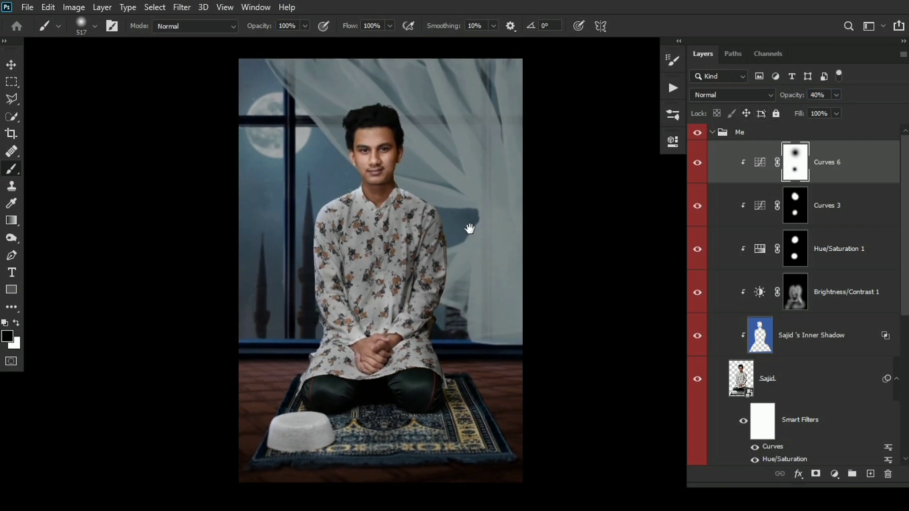
{"action": "key", "text": "Delete"}
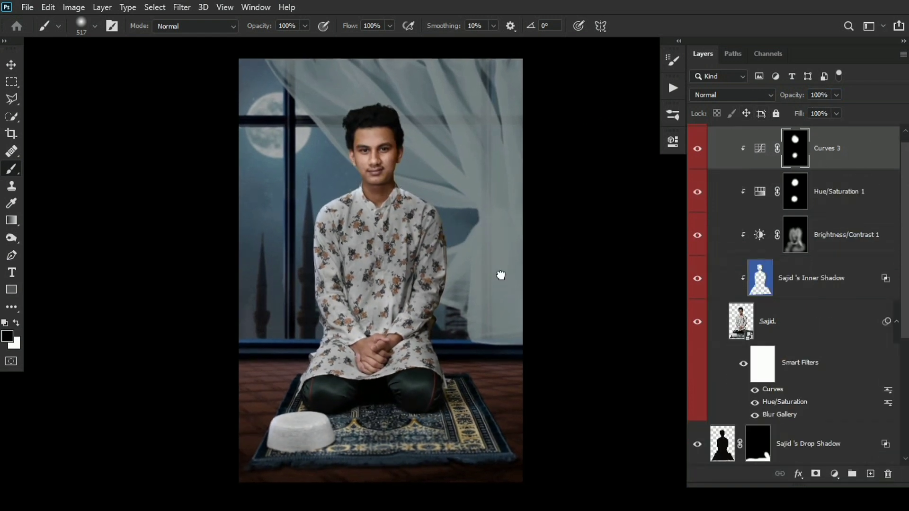
- Paint white on the Brightness/Contrast 1 mask over the shirt's shoulders with a soft 517 px brush at 10% flow
{"action": "left_click", "coordinate": [698, 235]}
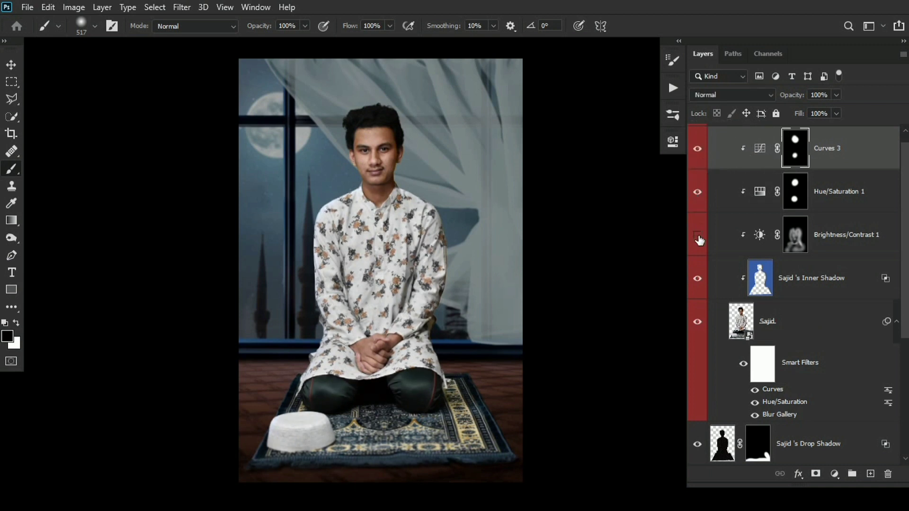
{"action": "left_click", "coordinate": [698, 235]}
{"action": "left_click", "coordinate": [795, 234]}
{"action": "key", "text": "x"}
{"action": "left_click", "coordinate": [458, 220]}
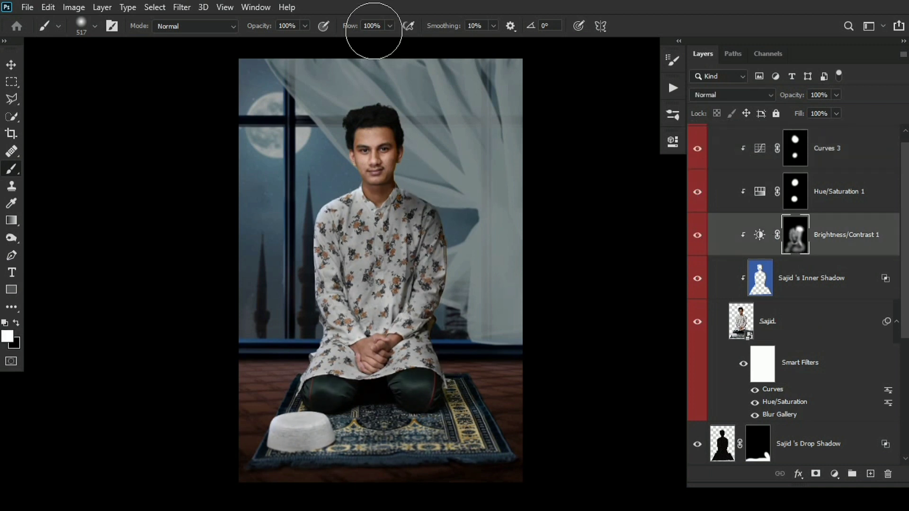
{"action": "key", "text": "ctrl+z"}
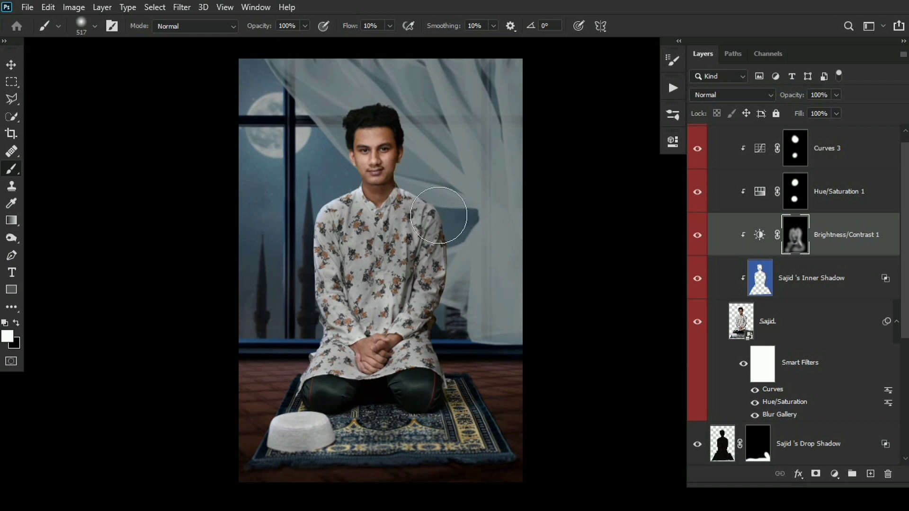
{"action": "left_click", "coordinate": [335, 209]}
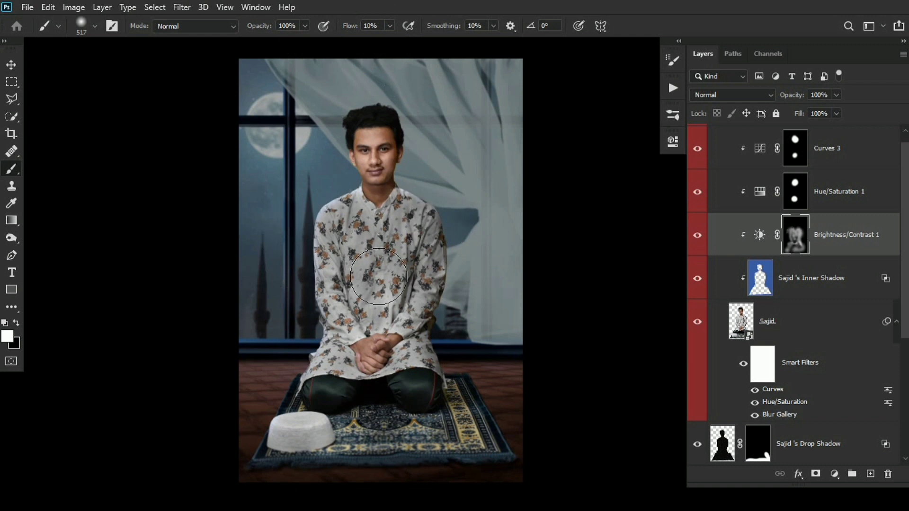
{"action": "scroll", "coordinate": [392, 288], "scroll_direction": "down", "scroll_amount": 2}
{"action": "scroll", "coordinate": [385, 264], "scroll_direction": "up", "scroll_amount": 1}
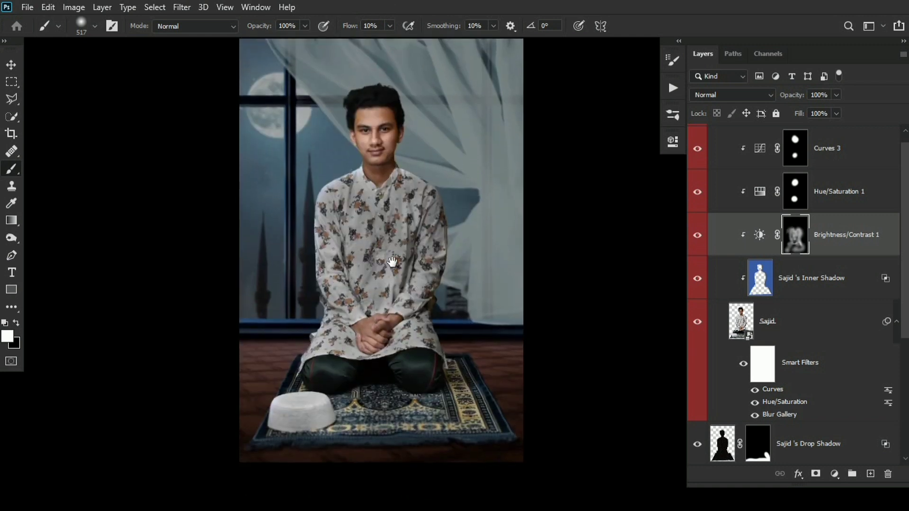
- Refine the Brightness/Contrast 1 mask around the collar and shoulders with white strokes from a 122 px brush at 10% flow
{"action": "left_click_drag", "start_coordinate": [381, 190], "coordinate": [445, 232]}
{"action": "left_click_drag", "start_coordinate": [424, 151], "coordinate": [313, 155]}
{"action": "left_click_drag", "start_coordinate": [425, 157], "coordinate": [408, 181]}
{"action": "left_click_drag", "start_coordinate": [321, 157], "coordinate": [363, 213]}
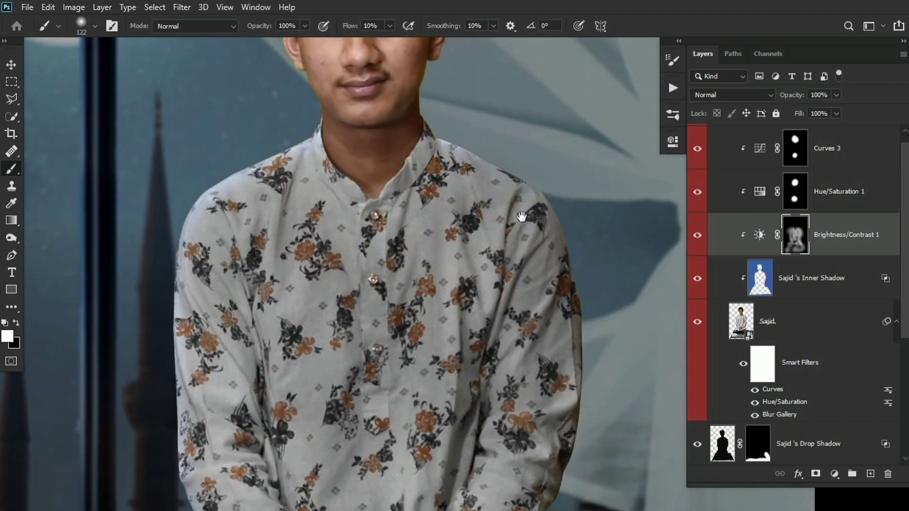
{"action": "scroll", "coordinate": [523, 209], "scroll_direction": "down", "scroll_amount": 6}
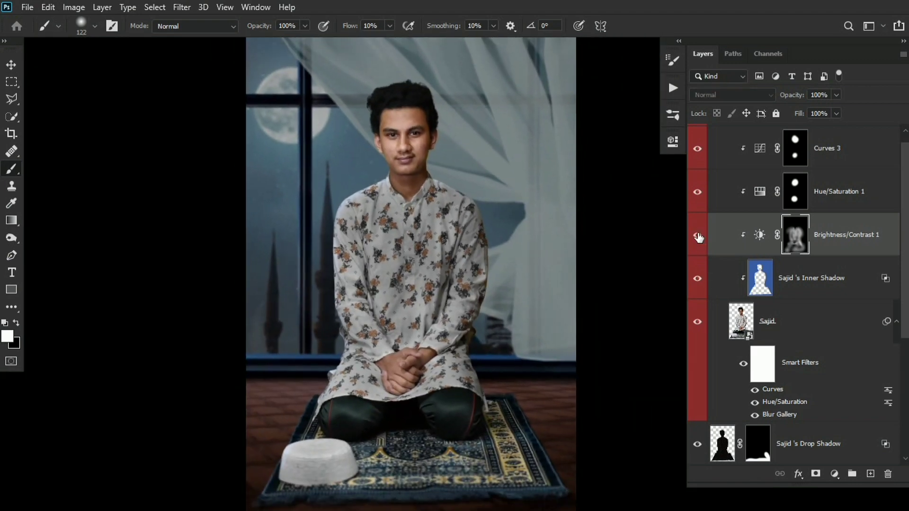
{"action": "scroll", "coordinate": [748, 265], "scroll_direction": "up", "scroll_amount": 1}
- Edit the man layer's Hue/Saturation smart filter, readjusting the lightness and saturation of the Reds
{"action": "scroll", "coordinate": [724, 237], "scroll_direction": "down", "scroll_amount": 2}
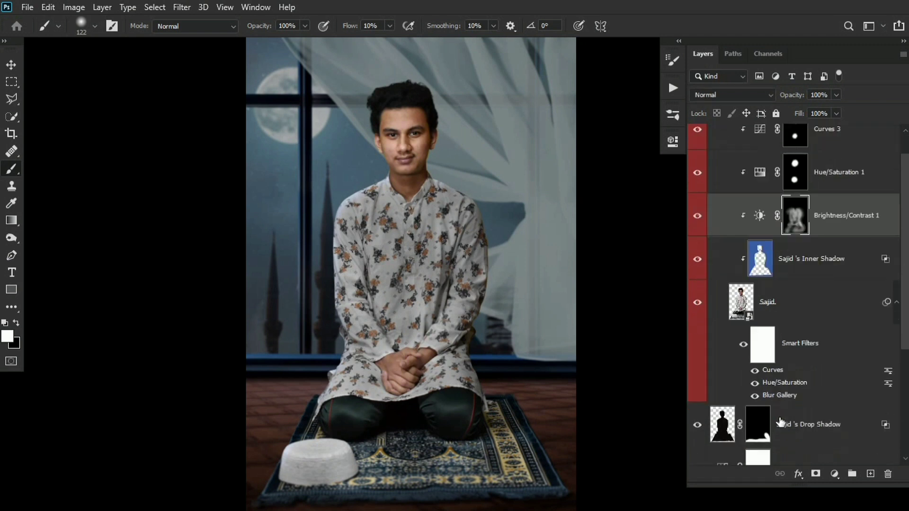
{"action": "double_click", "coordinate": [781, 382]}
{"action": "key", "text": "Return"}
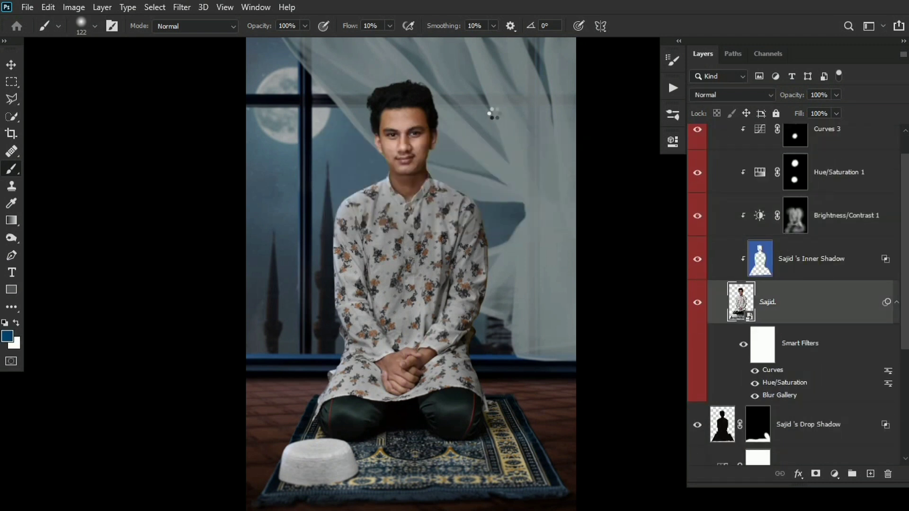
{"action": "left_click", "coordinate": [595, 116]}
{"action": "left_click", "coordinate": [592, 134]}
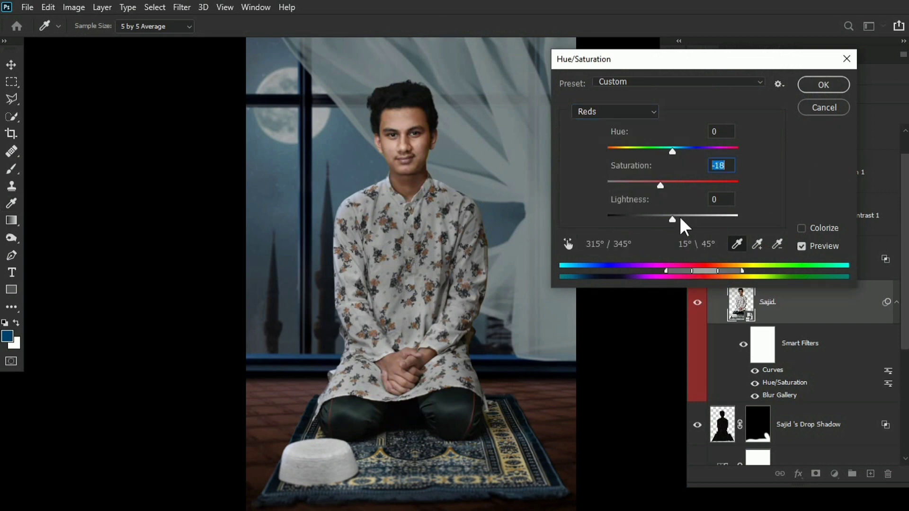
{"action": "left_click_drag", "start_coordinate": [679, 214], "coordinate": [674, 218]}
{"action": "left_click_drag", "start_coordinate": [660, 186], "coordinate": [674, 186]}
{"action": "left_click", "coordinate": [819, 85]}
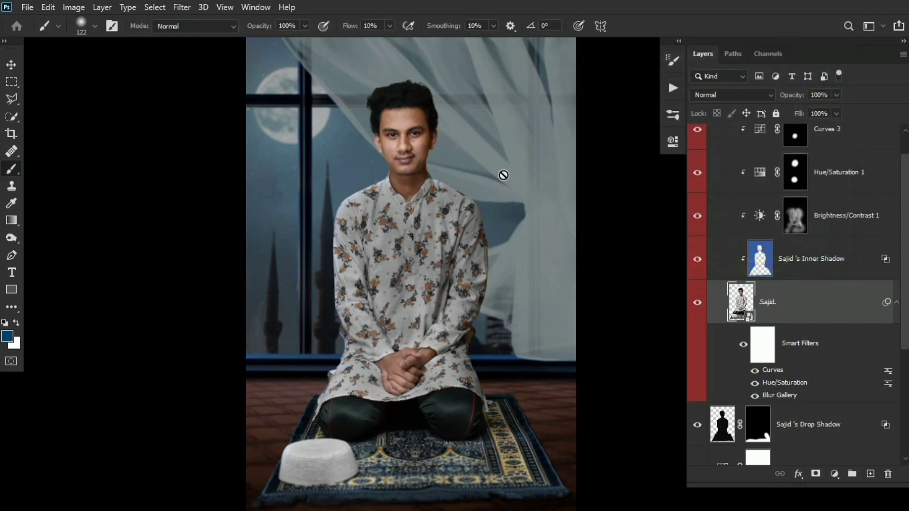
- Add a Selective Color adjustment clipped to the man's layer, with Whites at cyan +37, yellow -4 and black -8
{"action": "left_click_drag", "start_coordinate": [503, 175], "coordinate": [467, 169]}
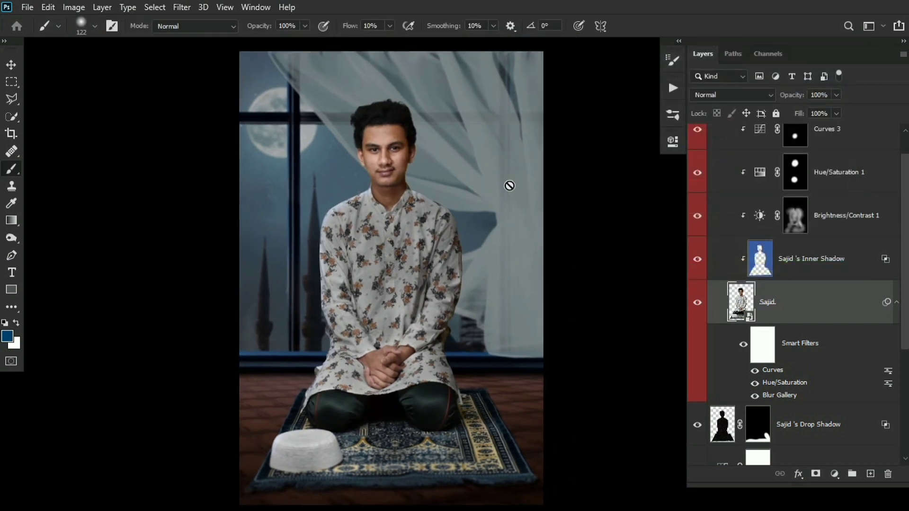
{"action": "scroll", "coordinate": [832, 326], "scroll_direction": "down", "scroll_amount": 1}
{"action": "left_click", "coordinate": [833, 474]}
{"action": "left_click", "coordinate": [826, 479]}
{"action": "left_click", "coordinate": [502, 194]}
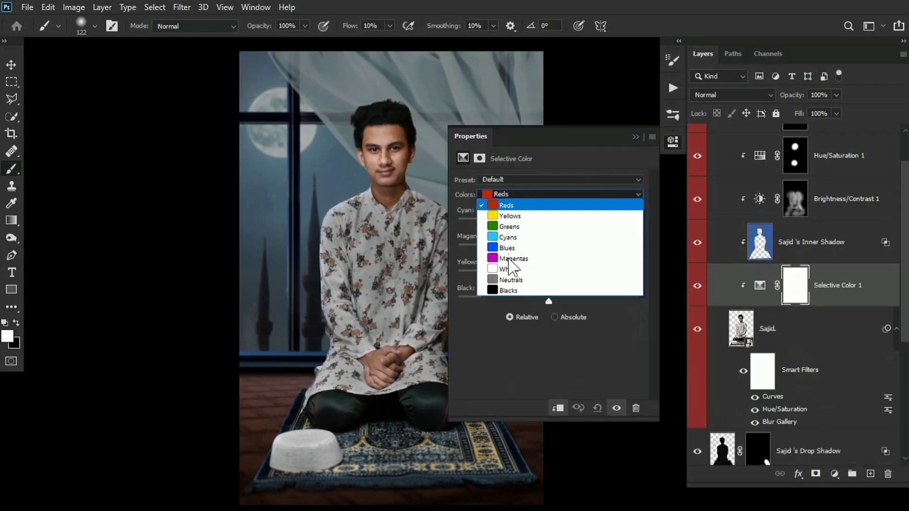
{"action": "left_click", "coordinate": [510, 269]}
{"action": "left_click_drag", "start_coordinate": [548, 223], "coordinate": [655, 235]}
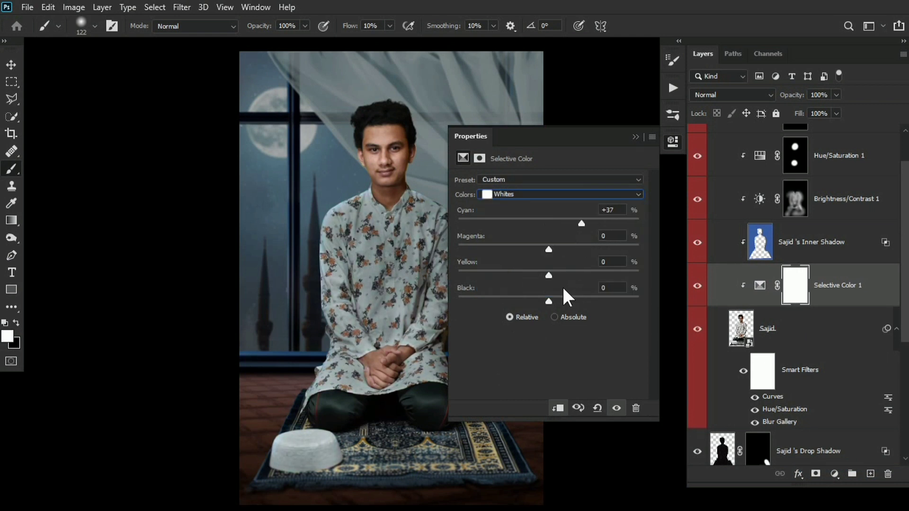
{"action": "left_click_drag", "start_coordinate": [548, 301], "coordinate": [544, 276]}
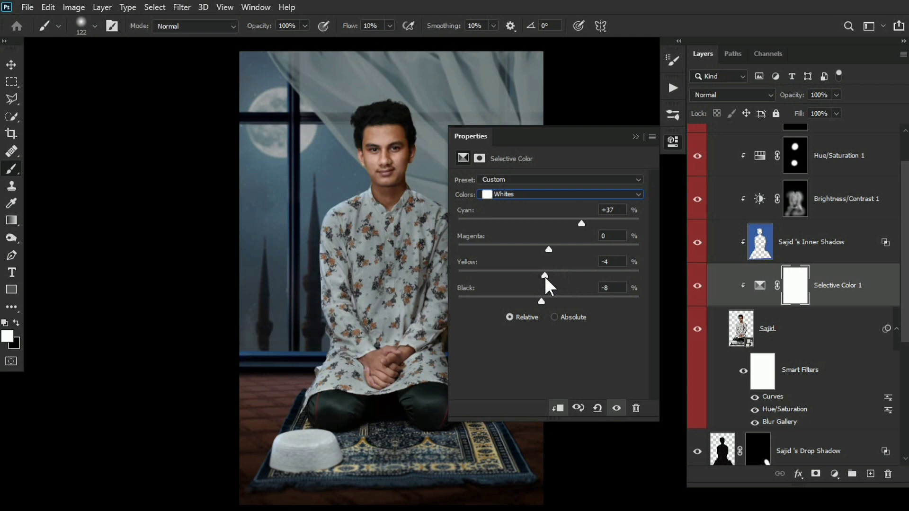
- Fine-tune the cyan and black of the Neutrals in the Selective Color adjustment and compare the man with and without it
{"action": "left_click", "coordinate": [544, 194]}
{"action": "left_click", "coordinate": [512, 283]}
{"action": "left_click_drag", "start_coordinate": [549, 223], "coordinate": [549, 229]}
{"action": "mouse_move", "coordinate": [549, 301]}
{"action": "left_mouse_down"}
{"action": "mouse_move", "coordinate": [570, 302]}
{"action": "mouse_move", "coordinate": [549, 303]}
{"action": "left_mouse_up"}
{"action": "left_click_drag", "start_coordinate": [548, 223], "coordinate": [550, 224]}
{"action": "left_click", "coordinate": [697, 286]}
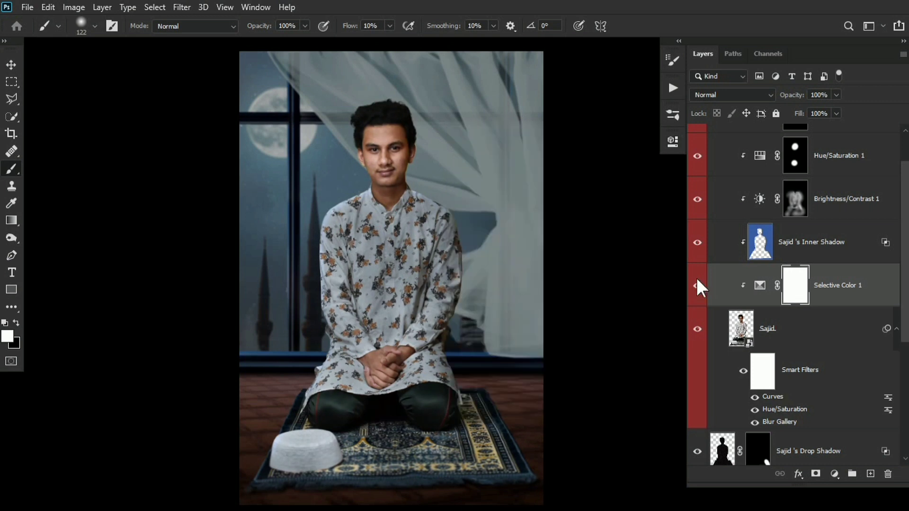
{"action": "left_click", "coordinate": [697, 286]}
- Compare the man without Curves 3, fade that adjustment to 0% opacity and delete it from the Me group
{"action": "scroll", "coordinate": [730, 287], "scroll_direction": "up", "scroll_amount": 2}
{"action": "left_click", "coordinate": [819, 168]}
{"action": "left_click", "coordinate": [698, 163]}
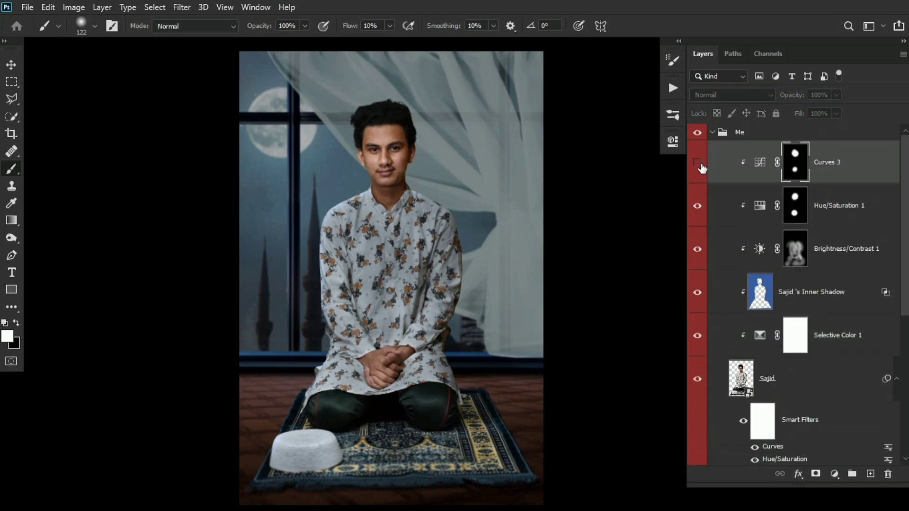
{"action": "left_click", "coordinate": [698, 164]}
{"action": "left_click_drag", "start_coordinate": [789, 98], "coordinate": [651, 117]}
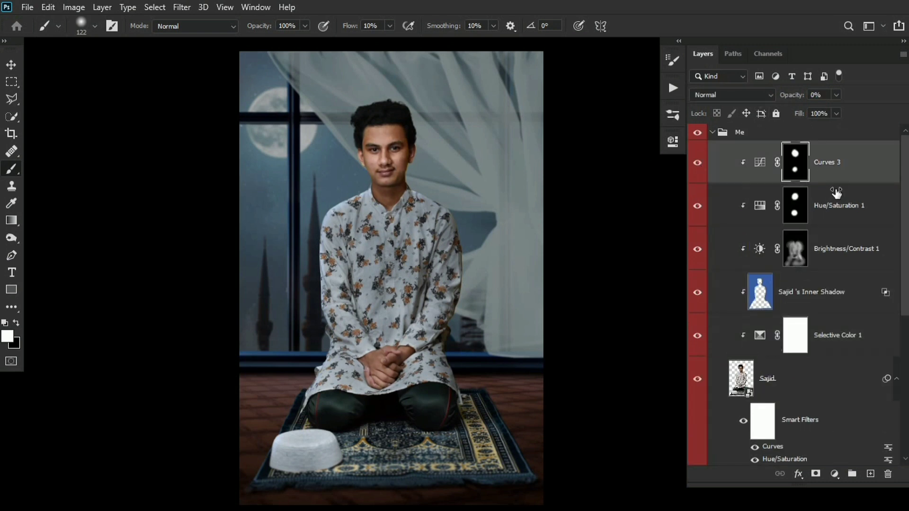
{"action": "left_click_drag", "start_coordinate": [833, 171], "coordinate": [889, 475]}
{"action": "left_click", "coordinate": [698, 164]}
{"action": "left_click", "coordinate": [698, 164]}
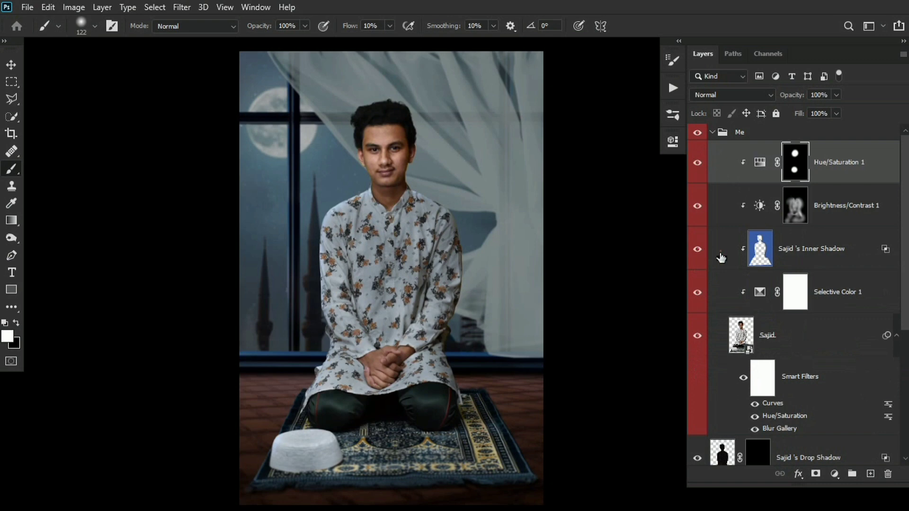
- Stamp all visible layers into a new layer above the collapsed Me group and convert it to a smart object
{"action": "scroll", "coordinate": [820, 257], "scroll_direction": "down", "scroll_amount": 1}
{"action": "scroll", "coordinate": [445, 187], "scroll_direction": "up", "scroll_amount": 4}
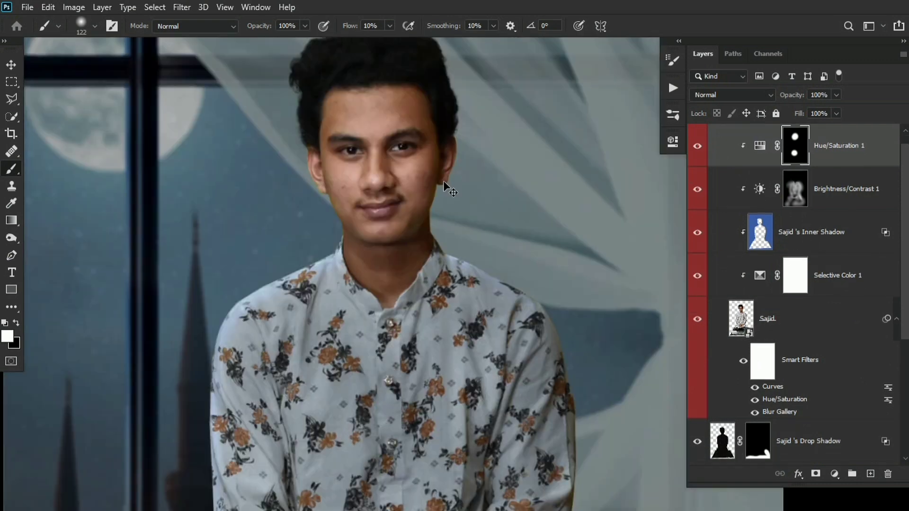
{"action": "scroll", "coordinate": [444, 182], "scroll_direction": "down", "scroll_amount": 5}
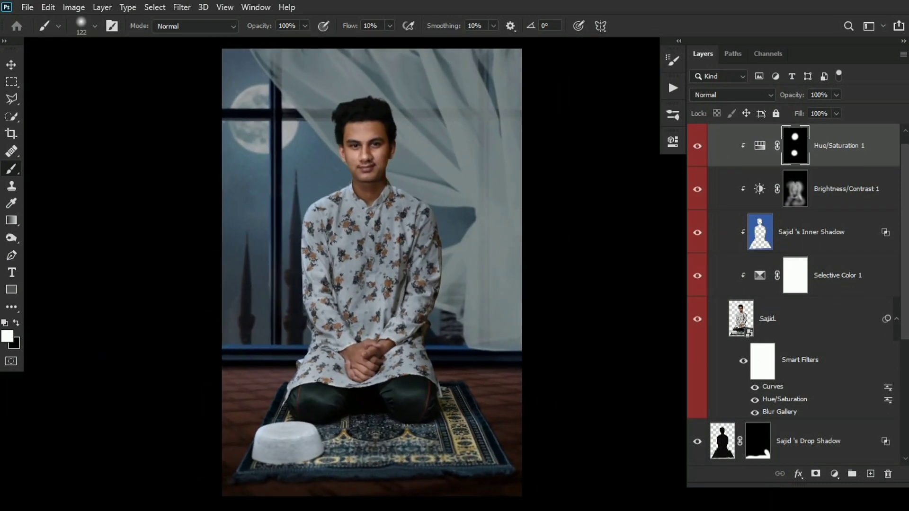
{"action": "scroll", "coordinate": [842, 144], "scroll_direction": "up", "scroll_amount": 1}
{"action": "left_click", "coordinate": [712, 132]}
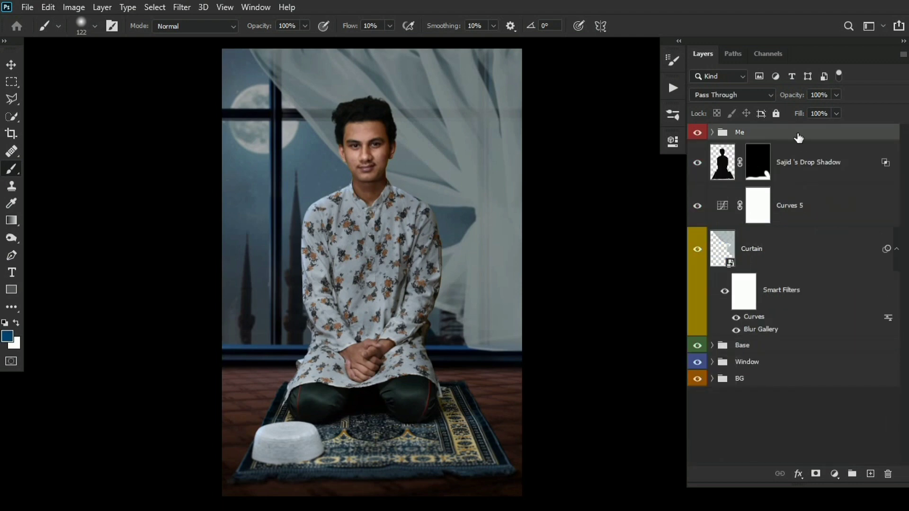
{"action": "key", "text": "ctrl+alt+shift+e"}
{"action": "right_click", "coordinate": [779, 146]}
{"action": "left_click", "coordinate": [630, 183]}
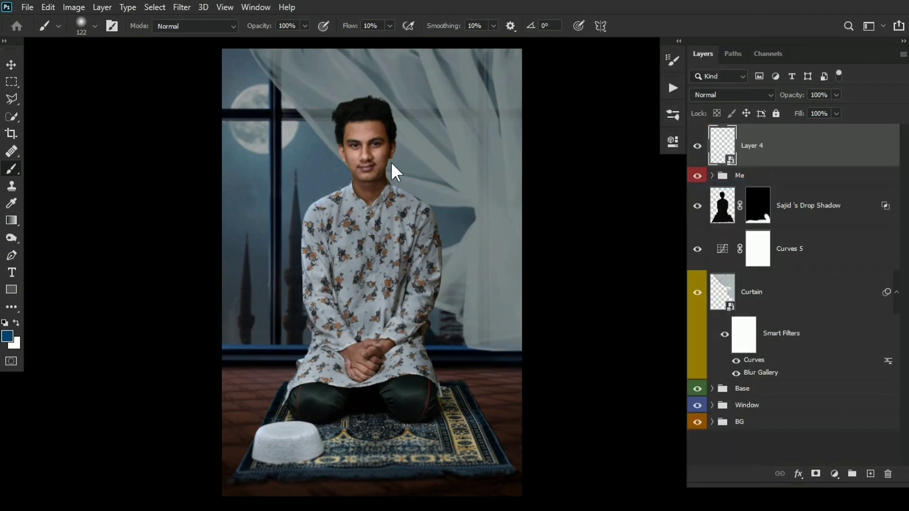
- Open the Camera Raw filter on Layer 4 and shift the white balance slightly cooler with a slight magenta tint
{"action": "left_click", "coordinate": [182, 7]}
{"action": "left_click", "coordinate": [198, 86]}
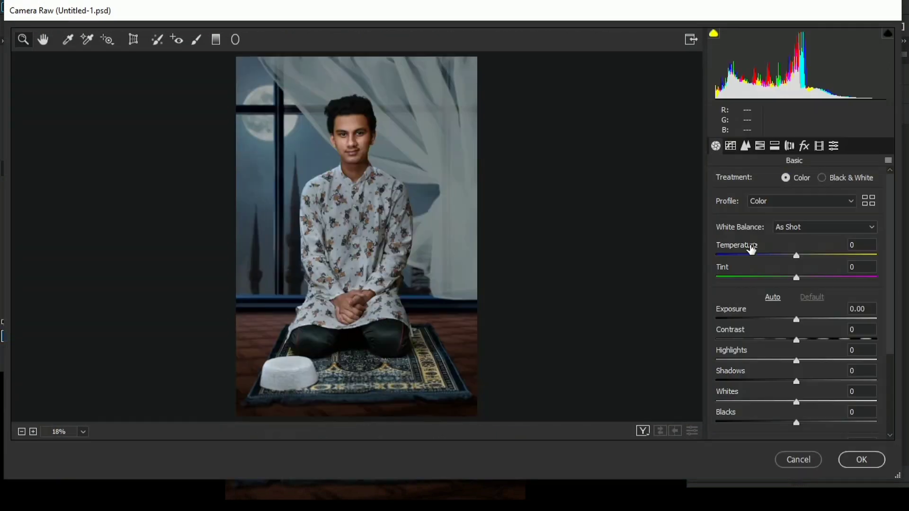
{"action": "left_click", "coordinate": [790, 255]}
{"action": "left_click", "coordinate": [803, 278]}
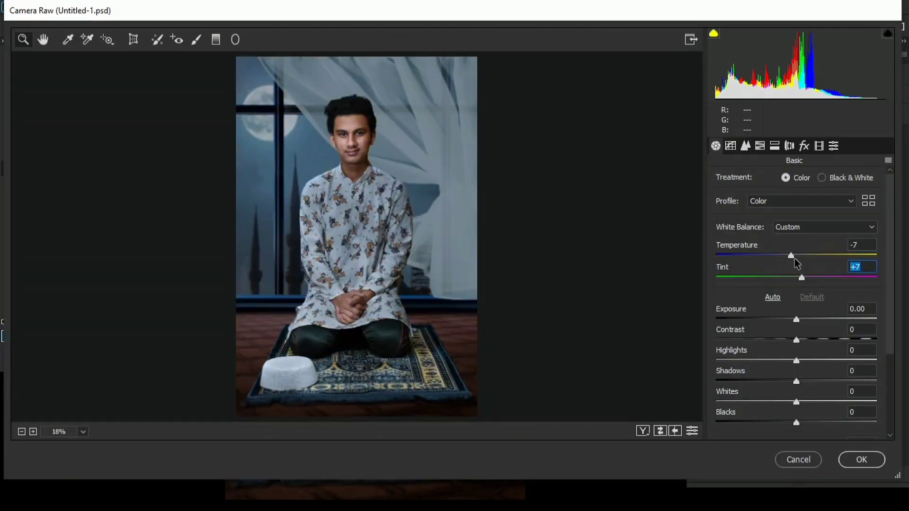
{"action": "left_click_drag", "start_coordinate": [791, 256], "coordinate": [794, 255]}
{"action": "left_click_drag", "start_coordinate": [802, 278], "coordinate": [800, 278]}
- Set the Camera Raw tones to Contrast +11, Highlights -40, Shadows +68, Whites -53 and Blacks -54
{"action": "scroll", "coordinate": [800, 277], "scroll_direction": "down", "scroll_amount": 3}
{"action": "left_click_drag", "start_coordinate": [740, 267], "coordinate": [745, 272]}
{"action": "left_click_drag", "start_coordinate": [747, 287], "coordinate": [753, 310]}
{"action": "left_click_drag", "start_coordinate": [730, 350], "coordinate": [703, 351]}
{"action": "mouse_move", "coordinate": [732, 310]}
{"action": "left_mouse_down"}
{"action": "mouse_move", "coordinate": [753, 316]}
{"action": "mouse_move", "coordinate": [745, 316]}
{"action": "left_mouse_up"}
{"action": "left_click_drag", "start_coordinate": [734, 350], "coordinate": [730, 351]}
{"action": "mouse_move", "coordinate": [734, 330]}
{"action": "left_mouse_down"}
{"action": "mouse_move", "coordinate": [706, 327]}
{"action": "mouse_move", "coordinate": [728, 314]}
{"action": "left_mouse_up"}
- Set Texture and Clarity to +3, Vibrance to +42 and Saturation to -6 in the Basic adjustments
{"action": "scroll", "coordinate": [730, 314], "scroll_direction": "down", "scroll_amount": 3}
{"action": "left_click_drag", "start_coordinate": [731, 326], "coordinate": [734, 347]}
{"action": "left_click_drag", "start_coordinate": [727, 400], "coordinate": [742, 419]}
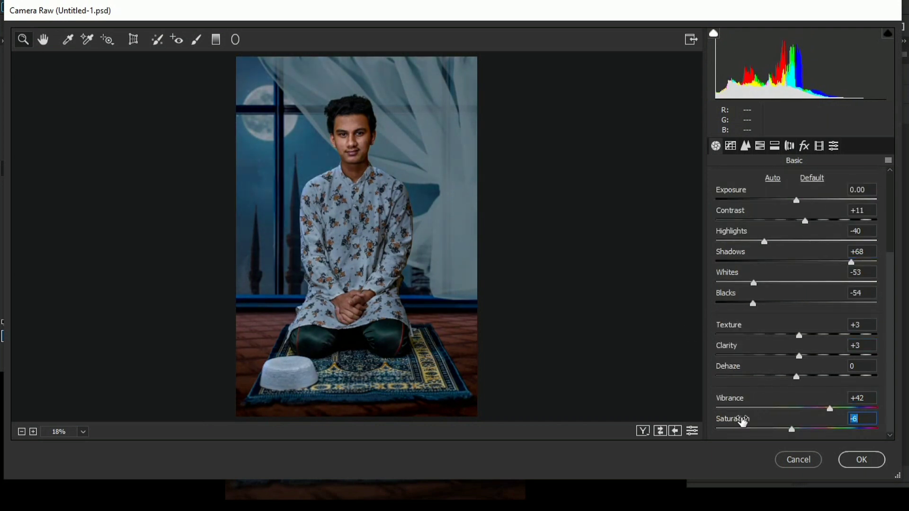
- Shape the RGB point tone curve with points along its length, lifting the black point and brightening the midtones and highlights
{"action": "left_click", "coordinate": [731, 146]}
{"action": "left_click_drag", "start_coordinate": [754, 369], "coordinate": [753, 371]}
{"action": "left_click_drag", "start_coordinate": [803, 335], "coordinate": [804, 331]}
{"action": "left_click", "coordinate": [755, 370]}
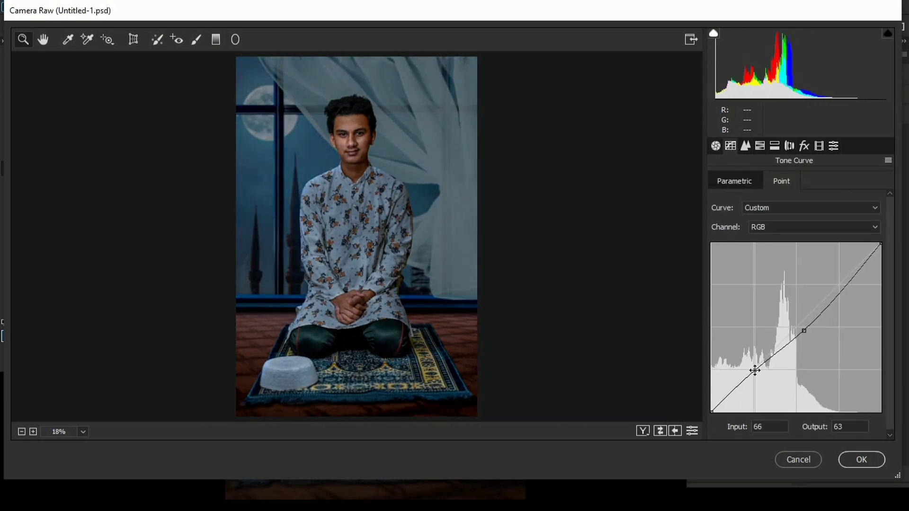
{"action": "left_click_drag", "start_coordinate": [755, 370], "coordinate": [757, 372]}
{"action": "left_click_drag", "start_coordinate": [804, 330], "coordinate": [796, 331]}
{"action": "left_click_drag", "start_coordinate": [837, 288], "coordinate": [838, 284]}
{"action": "left_click_drag", "start_coordinate": [880, 244], "coordinate": [875, 242]}
{"action": "left_click_drag", "start_coordinate": [711, 411], "coordinate": [727, 393]}
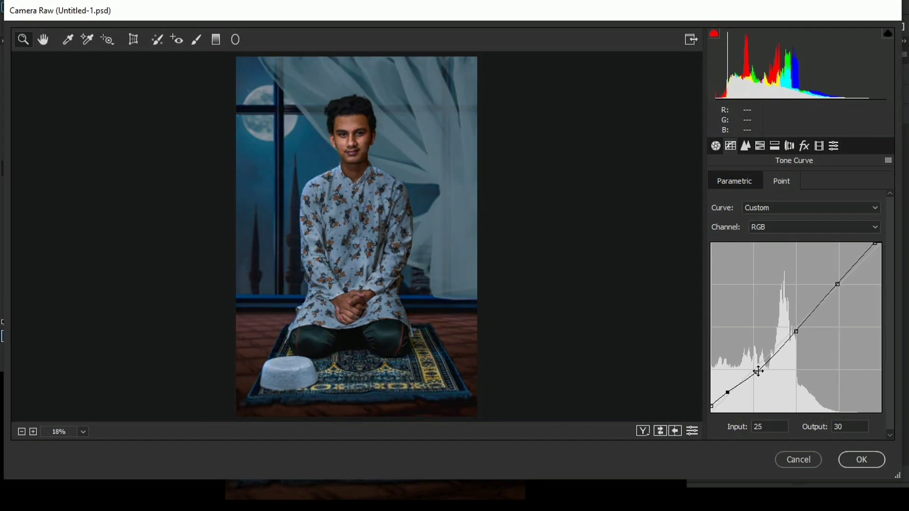
{"action": "left_click_drag", "start_coordinate": [796, 332], "coordinate": [798, 327]}
- Set the HSL luminance to Reds +23 and Oranges +14, and adjust the Yellows luminance and the warm colours' saturation
{"action": "left_click", "coordinate": [760, 145]}
{"action": "left_click", "coordinate": [809, 186]}
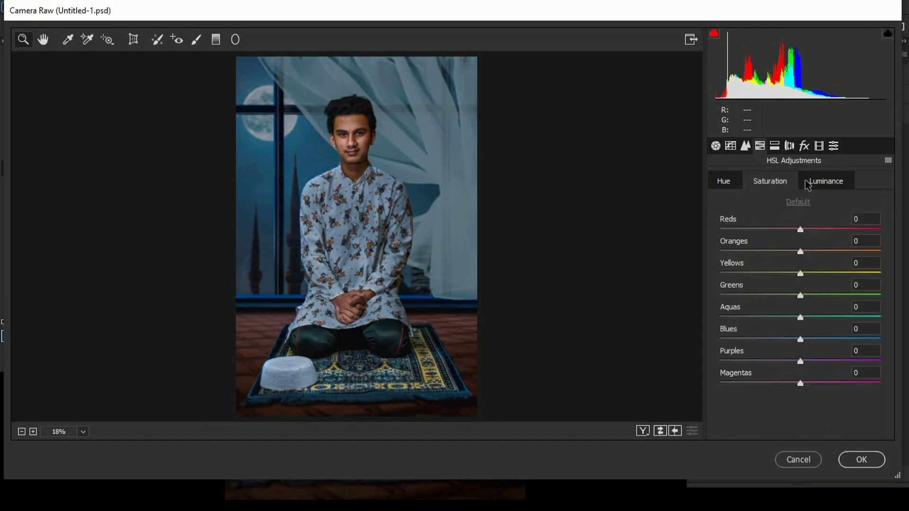
{"action": "left_click_drag", "start_coordinate": [756, 235], "coordinate": [767, 235]}
{"action": "left_click", "coordinate": [825, 181]}
{"action": "left_click_drag", "start_coordinate": [801, 230], "coordinate": [819, 236]}
{"action": "left_click", "coordinate": [770, 182]}
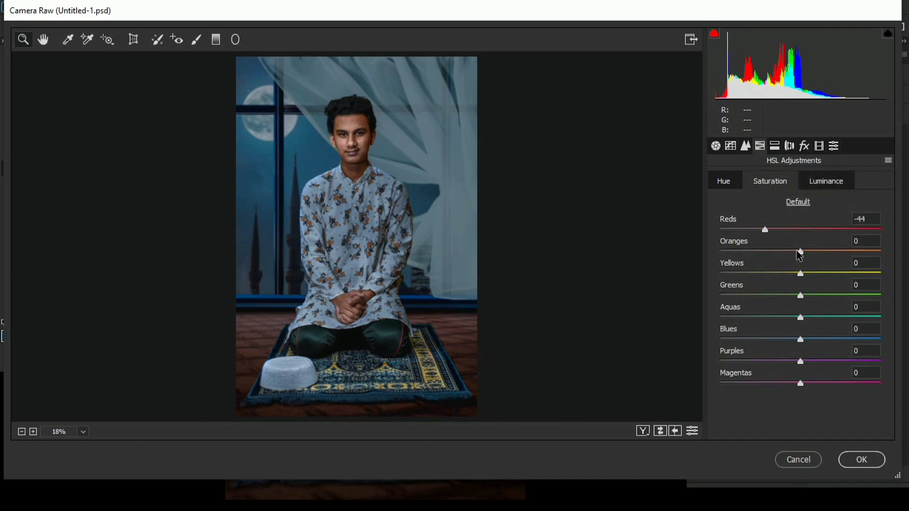
{"action": "left_click", "coordinate": [817, 178]}
{"action": "left_click", "coordinate": [774, 180]}
{"action": "left_click", "coordinate": [823, 184]}
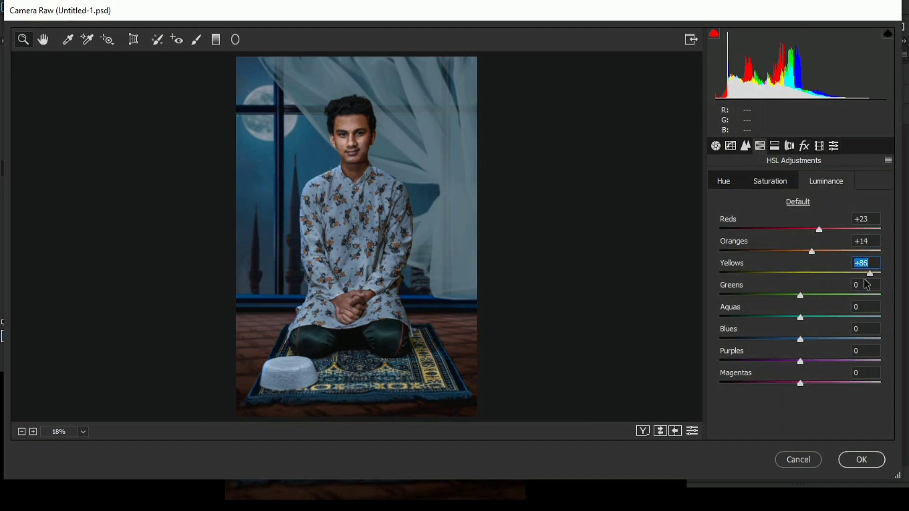
{"action": "left_click_drag", "start_coordinate": [864, 280], "coordinate": [748, 291]}
- Set the HSL saturation to Reds +2, Oranges -12 and Yellows -13, checking the man's face up close
{"action": "left_click", "coordinate": [385, 178]}
{"action": "left_click", "coordinate": [770, 181]}
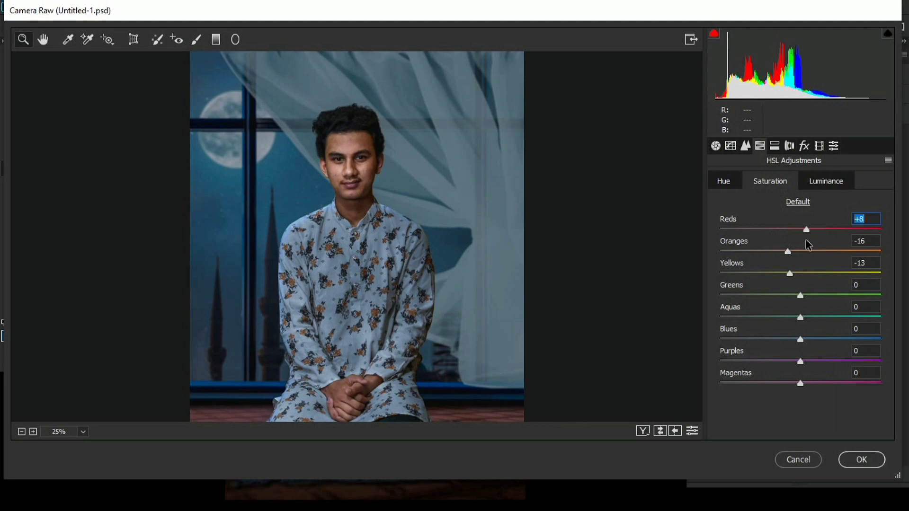
{"action": "left_click", "coordinate": [507, 219]}
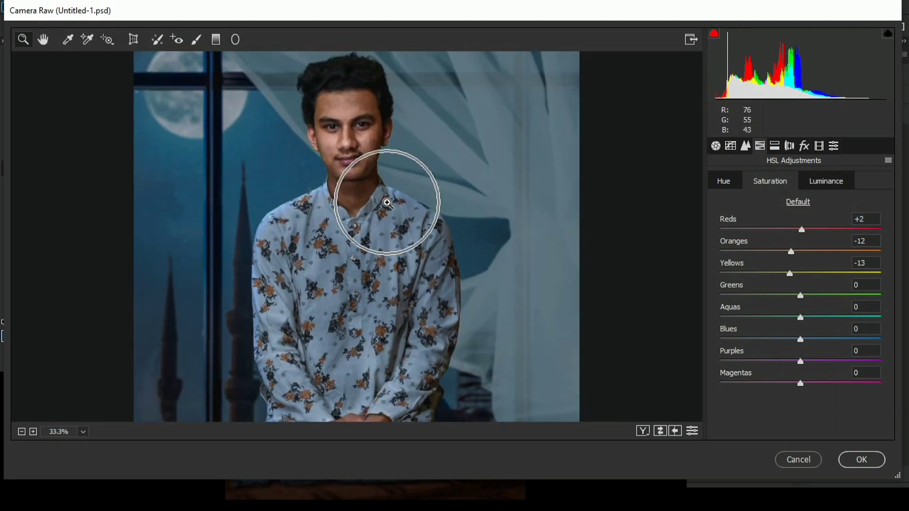
{"action": "left_click", "coordinate": [388, 202], "text": "alt"}
{"action": "left_click", "coordinate": [388, 204], "text": "alt"}
{"action": "left_click", "coordinate": [388, 205]}
- Try a post-crop vignette with Amount -39, Roundness +45 and Highlights 100, and reset the Amount to 0
{"action": "left_click", "coordinate": [792, 147]}
{"action": "left_click", "coordinate": [804, 146]}
{"action": "left_click_drag", "start_coordinate": [801, 319], "coordinate": [752, 319]}
{"action": "left_click_drag", "start_coordinate": [720, 407], "coordinate": [881, 407]}
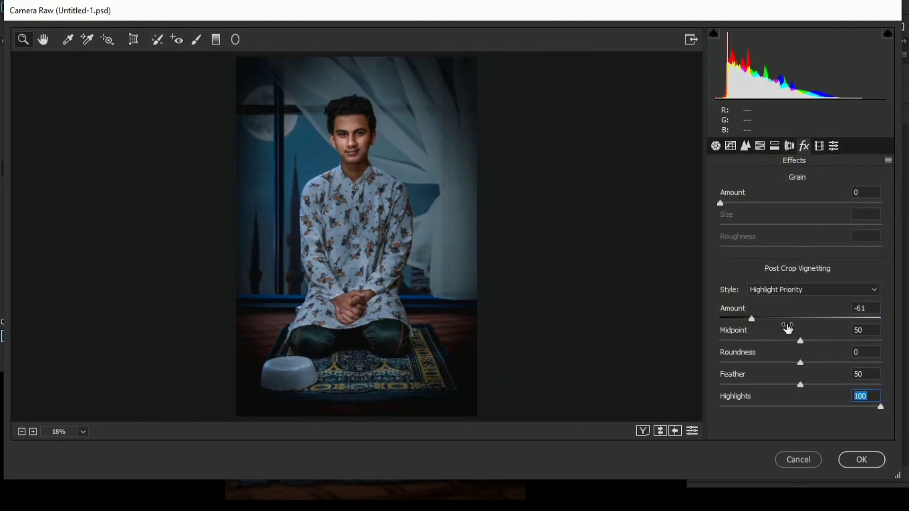
{"action": "mouse_move", "coordinate": [800, 363]}
{"action": "left_mouse_down"}
{"action": "mouse_move", "coordinate": [856, 364]}
{"action": "mouse_move", "coordinate": [775, 363]}
{"action": "mouse_move", "coordinate": [837, 349]}
{"action": "left_mouse_up"}
{"action": "mouse_move", "coordinate": [752, 319]}
{"action": "left_mouse_down"}
{"action": "mouse_move", "coordinate": [788, 331]}
{"action": "mouse_move", "coordinate": [771, 331]}
{"action": "left_mouse_up"}
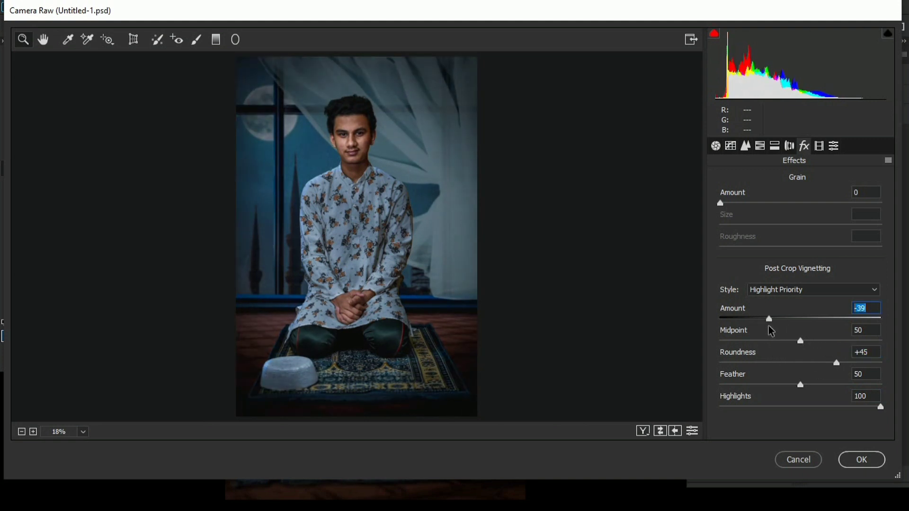
{"action": "type", "text": "0"}
- Add a radial filter around the man and enlarge its ellipse well beyond the picture, ending below the rug
{"action": "left_click", "coordinate": [235, 40]}
{"action": "mouse_move", "coordinate": [331, 194]}
{"action": "left_mouse_down"}
{"action": "mouse_move", "coordinate": [552, 474]}
{"action": "mouse_move", "coordinate": [562, 463]}
{"action": "left_mouse_up"}
{"action": "left_click_drag", "start_coordinate": [331, 195], "coordinate": [292, 120]}
{"action": "left_click_drag", "start_coordinate": [615, 120], "coordinate": [670, 119]}
{"action": "key", "text": "ctrl+minus"}
{"action": "left_click_drag", "start_coordinate": [311, 417], "coordinate": [311, 372]}
- Set the radial filter to Temperature -55, Tint +8, Exposure -3.60, Contrast -56, Shadows +36, Whites +86 and Blacks +8
{"action": "left_click_drag", "start_coordinate": [749, 247], "coordinate": [732, 247]}
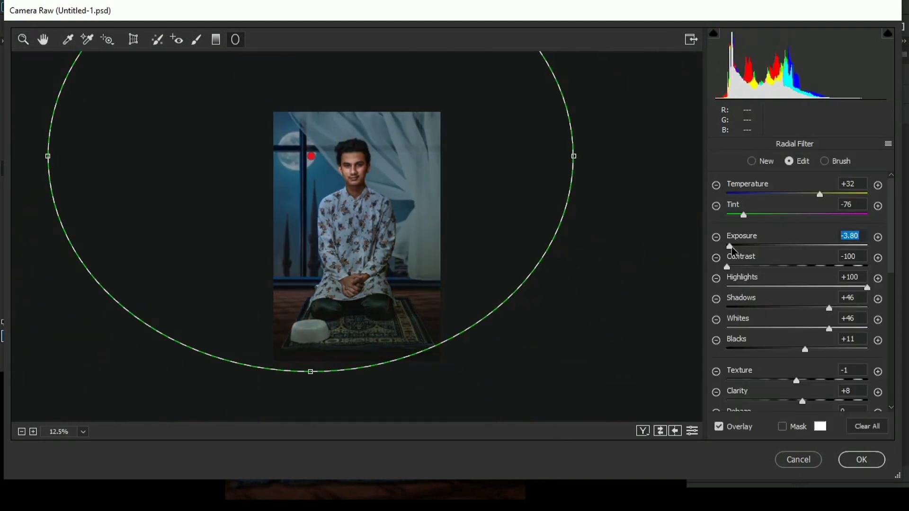
{"action": "left_click_drag", "start_coordinate": [829, 308], "coordinate": [822, 309]}
{"action": "left_click_drag", "start_coordinate": [805, 350], "coordinate": [858, 329]}
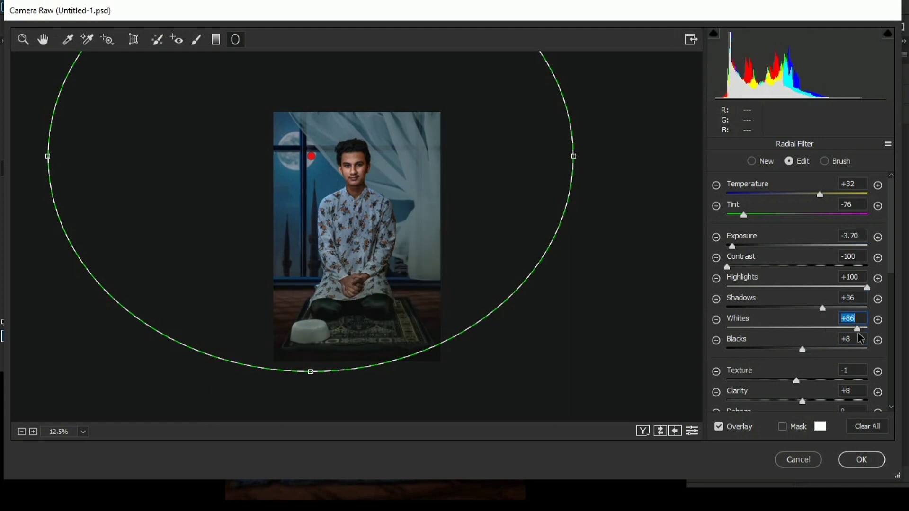
{"action": "left_click_drag", "start_coordinate": [727, 267], "coordinate": [758, 267]}
{"action": "left_click_drag", "start_coordinate": [820, 195], "coordinate": [803, 215]}
{"action": "left_click_drag", "start_coordinate": [733, 246], "coordinate": [734, 246]}
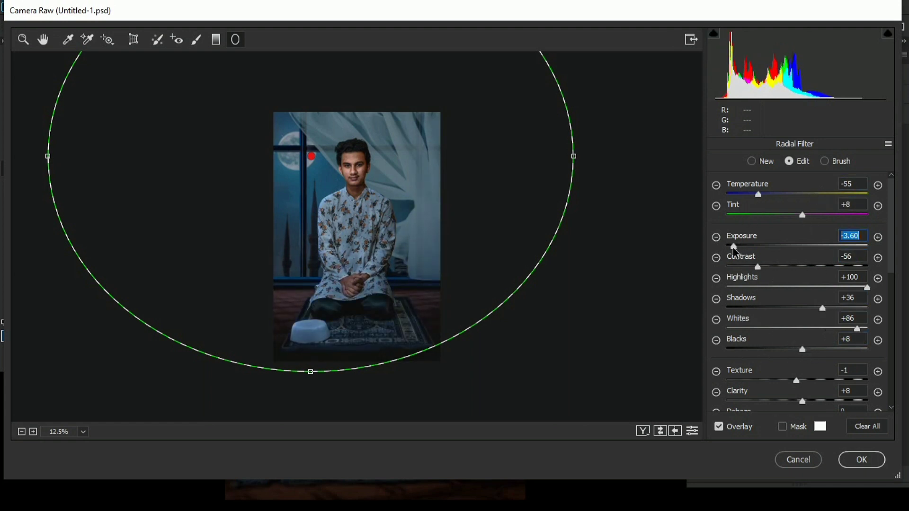
- Lower the radial filter's Exposure to -3.90, centre its ellipse over the moon, and make it narrower and taller
{"action": "left_click_drag", "start_coordinate": [311, 156], "coordinate": [302, 155]}
{"action": "left_click_drag", "start_coordinate": [322, 370], "coordinate": [322, 393]}
{"action": "left_click_drag", "start_coordinate": [567, 155], "coordinate": [590, 164]}
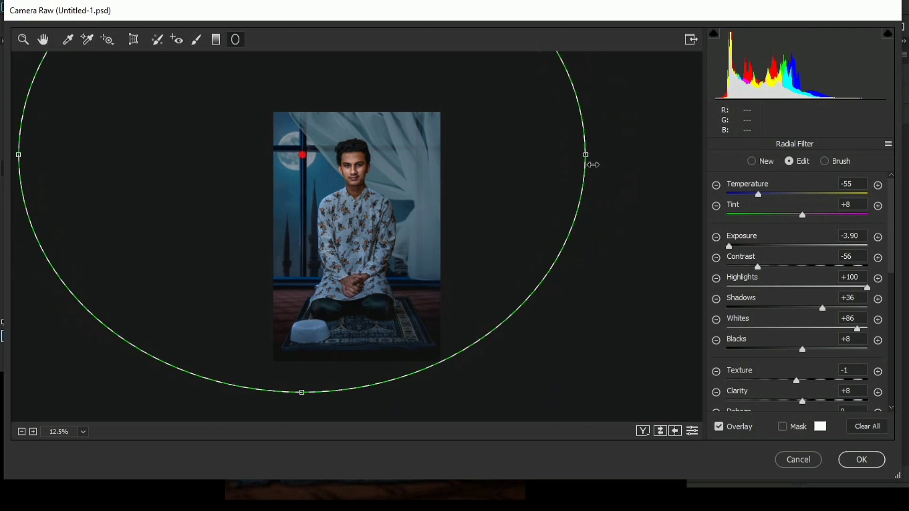
{"action": "left_click_drag", "start_coordinate": [301, 155], "coordinate": [308, 155]}
{"action": "left_click_drag", "start_coordinate": [592, 179], "coordinate": [530, 178]}
{"action": "left_click_drag", "start_coordinate": [309, 154], "coordinate": [296, 154]}
{"action": "left_click_drag", "start_coordinate": [295, 393], "coordinate": [295, 402]}
- Set the radial filter's Blacks to 0, Whites to +100 and Shadows to +34
{"action": "scroll", "coordinate": [795, 319], "scroll_direction": "down", "scroll_amount": 1}
{"action": "mouse_move", "coordinate": [803, 318]}
{"action": "left_mouse_down"}
{"action": "mouse_move", "coordinate": [775, 328]}
{"action": "mouse_move", "coordinate": [797, 330]}
{"action": "left_mouse_up"}
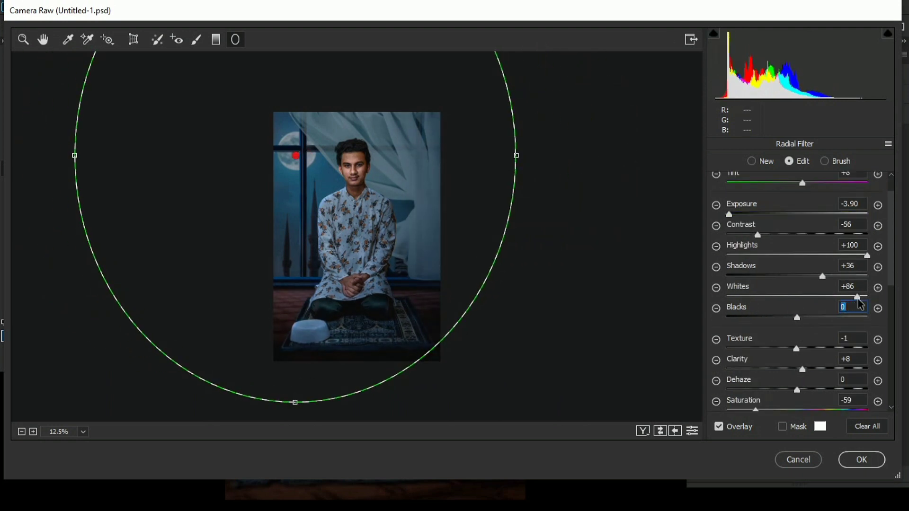
{"action": "mouse_move", "coordinate": [857, 299]}
{"action": "left_mouse_down"}
{"action": "mouse_move", "coordinate": [868, 298]}
{"action": "mouse_move", "coordinate": [862, 286]}
{"action": "left_mouse_up"}
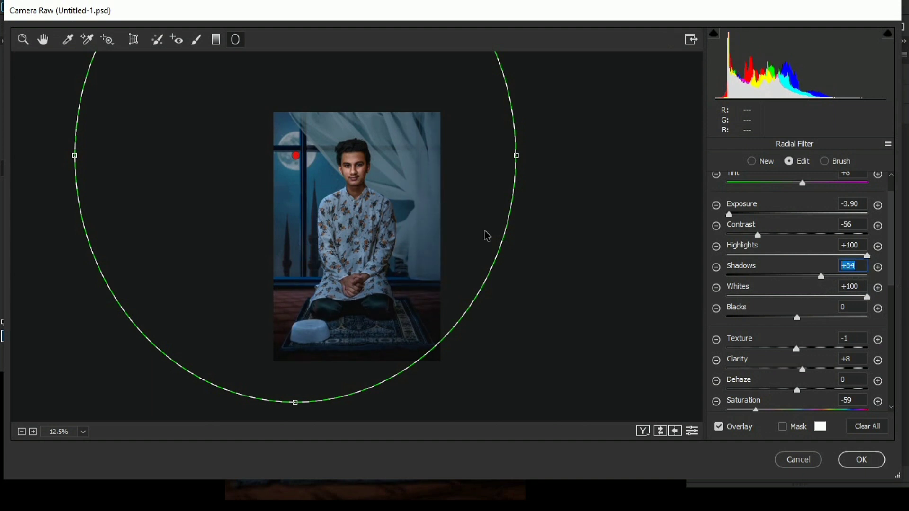
- Move the radial ellipse between the moon and the man, widen and slightly shorten it, and apply the Camera Raw grading
{"action": "left_click_drag", "start_coordinate": [295, 156], "coordinate": [324, 154]}
{"action": "left_click_drag", "start_coordinate": [104, 153], "coordinate": [73, 153]}
{"action": "mouse_move", "coordinate": [325, 399]}
{"action": "left_mouse_down"}
{"action": "mouse_move", "coordinate": [325, 379]}
{"action": "mouse_move", "coordinate": [325, 388]}
{"action": "left_mouse_up"}
{"action": "scroll", "coordinate": [811, 218], "scroll_direction": "up", "scroll_amount": 1}
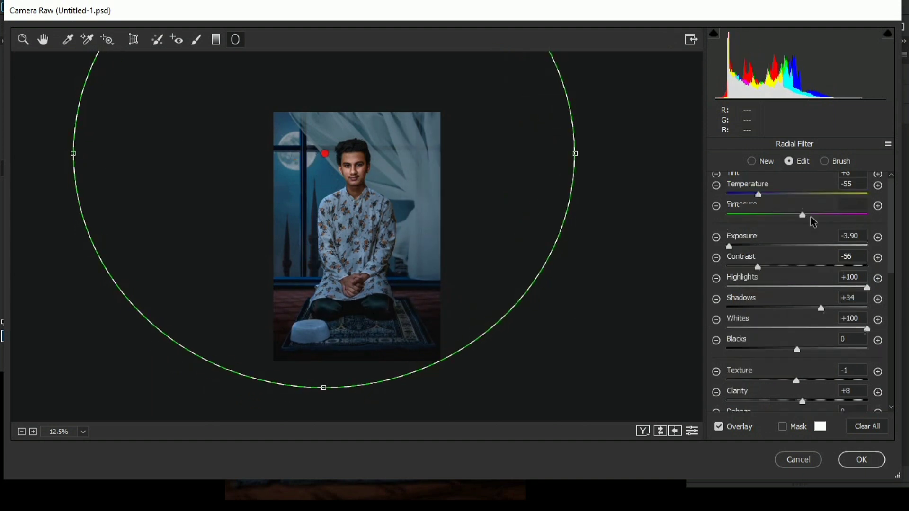
{"action": "left_click", "coordinate": [857, 459]}
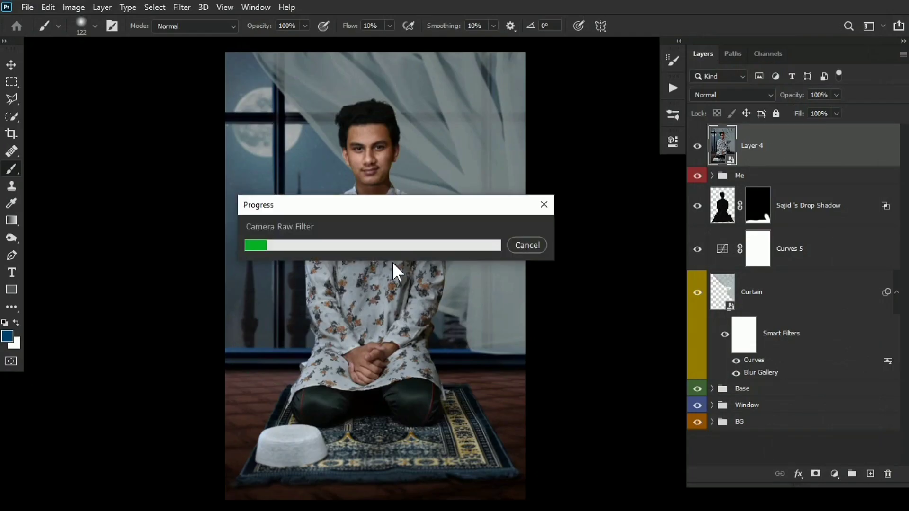
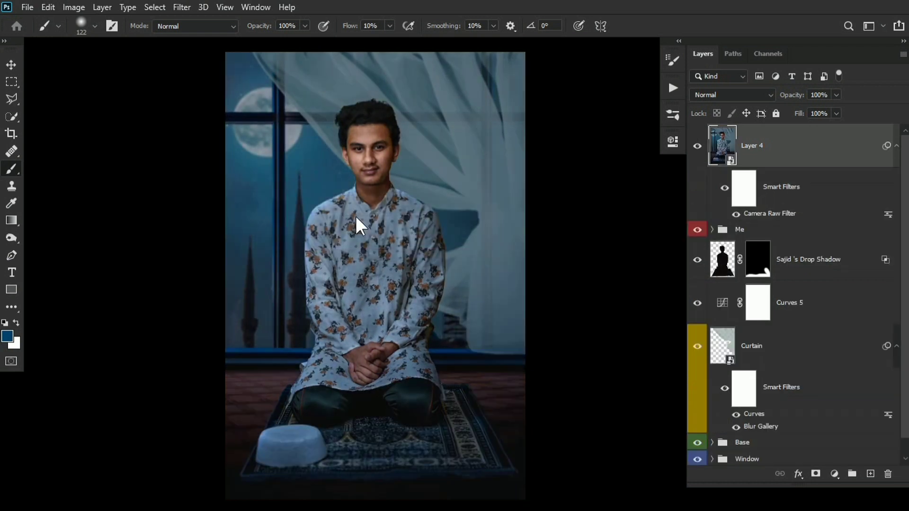
- Change the workspace colour around the canvas to white
{"action": "key", "text": "ctrl+minus"}
{"action": "right_click", "coordinate": [560, 190]}
{"action": "left_click", "coordinate": [583, 259]}
{"action": "left_click_drag", "start_coordinate": [441, 221], "coordinate": [429, 219]}
{"action": "scroll", "coordinate": [430, 218], "scroll_direction": "up", "scroll_amount": 1}
- Add a Hue/Saturation adjustment above Layer 4, blended as Soft Light at 19% opacity
{"action": "left_click", "coordinate": [835, 474]}
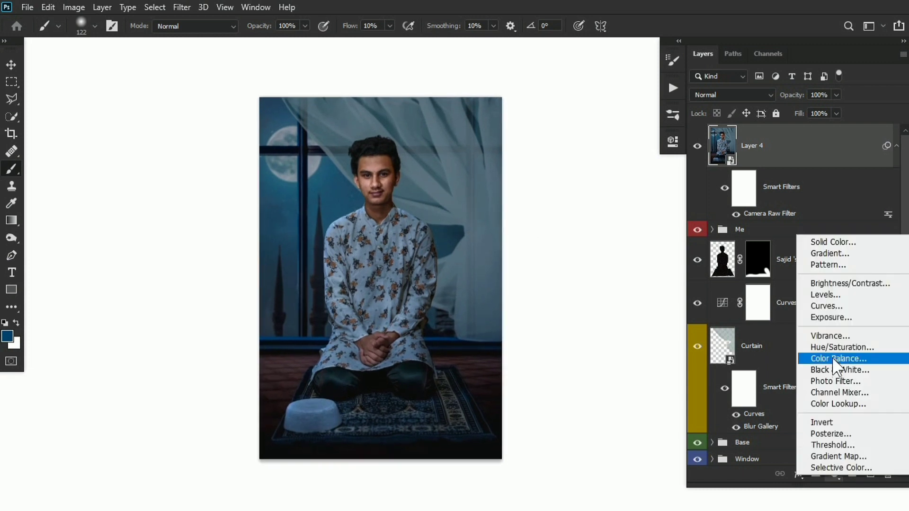
{"action": "left_click", "coordinate": [833, 343]}
{"action": "left_click", "coordinate": [733, 94]}
{"action": "left_click", "coordinate": [711, 262]}
{"action": "left_click_drag", "start_coordinate": [792, 94], "coordinate": [620, 110]}
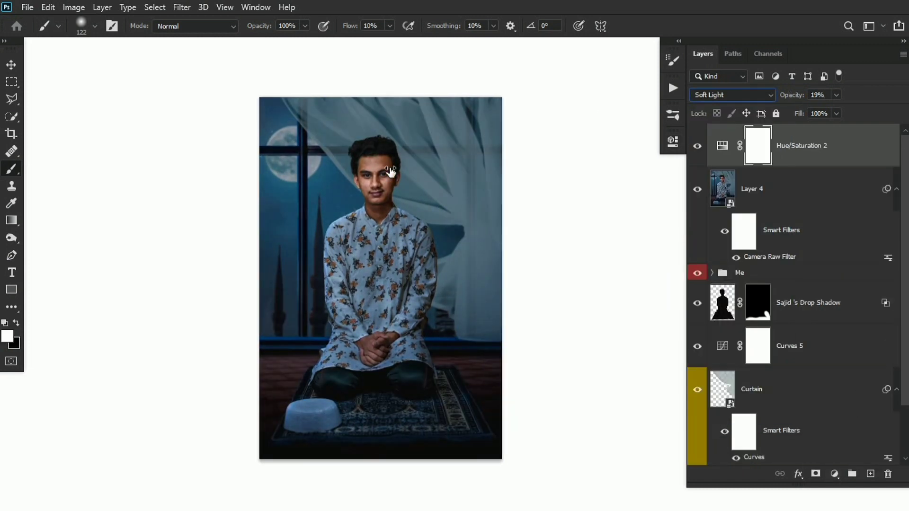
- Add a Selective Color adjustment on top, with the Reds at black +3, fine-tuned cyan and reduced yellow
{"action": "left_click_drag", "start_coordinate": [391, 171], "coordinate": [396, 197]}
{"action": "scroll", "coordinate": [396, 197], "scroll_direction": "up", "scroll_amount": 1}
{"action": "left_click", "coordinate": [835, 474]}
{"action": "left_click", "coordinate": [833, 462]}
{"action": "left_click", "coordinate": [516, 195]}
{"action": "left_click", "coordinate": [510, 205]}
{"action": "mouse_move", "coordinate": [549, 302]}
{"action": "left_mouse_down"}
{"action": "mouse_move", "coordinate": [516, 306]}
{"action": "mouse_move", "coordinate": [575, 316]}
{"action": "mouse_move", "coordinate": [551, 301]}
{"action": "left_mouse_up"}
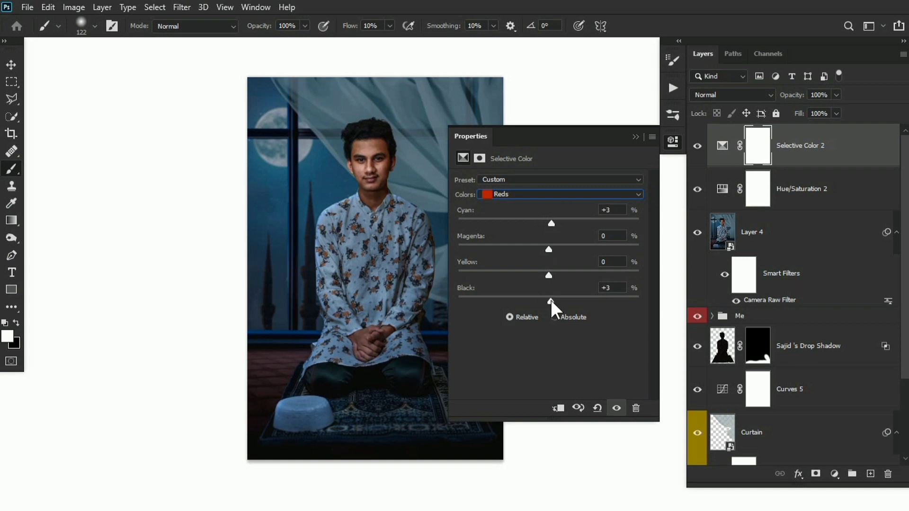
{"action": "left_click_drag", "start_coordinate": [551, 223], "coordinate": [549, 223]}
{"action": "left_click_drag", "start_coordinate": [548, 276], "coordinate": [540, 275]}
{"action": "left_click", "coordinate": [636, 136]}
- Compare the man's face up close with and without the new Selective Color adjustment
{"action": "scroll", "coordinate": [390, 183], "scroll_direction": "up", "scroll_amount": 4}
{"action": "scroll", "coordinate": [337, 164], "scroll_direction": "down", "scroll_amount": 5}
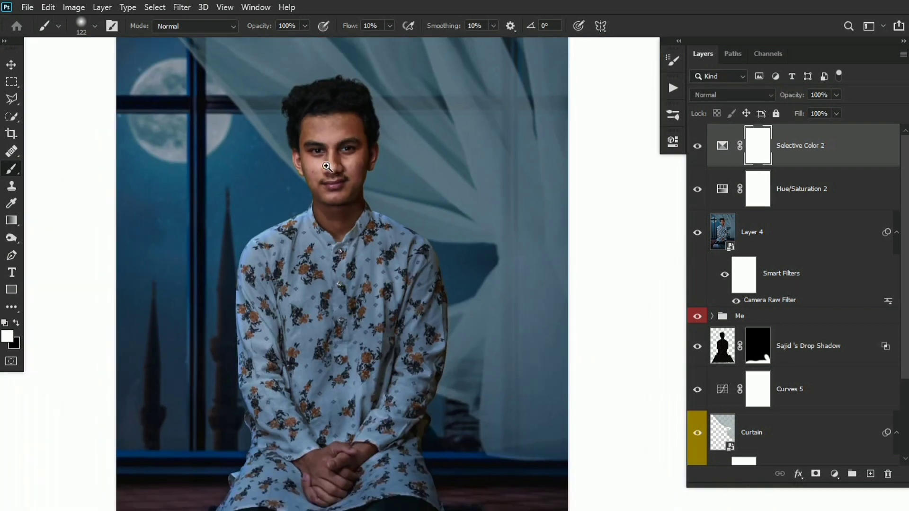
{"action": "scroll", "coordinate": [336, 156], "scroll_direction": "up", "scroll_amount": 4}
{"action": "left_click", "coordinate": [696, 147]}
{"action": "left_click", "coordinate": [697, 147]}
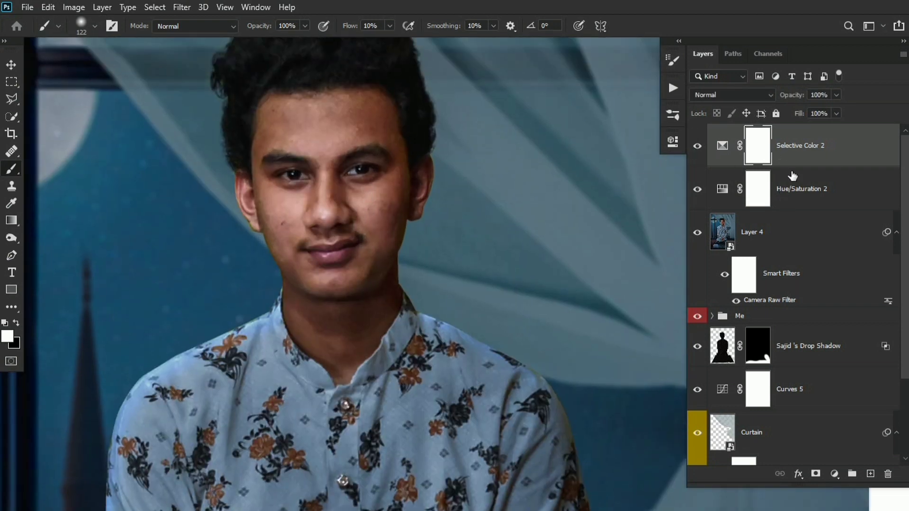
- Stamp all visible layers into a new top layer and convert it to a smart object
{"action": "key", "text": "ctrl+alt+shift+e"}
{"action": "right_click", "coordinate": [776, 147]}
{"action": "left_click", "coordinate": [644, 181]}
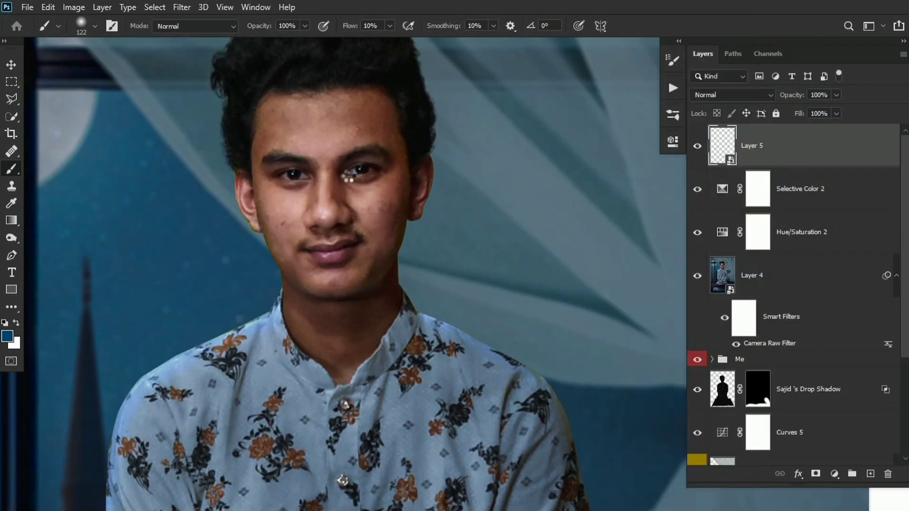
- Apply Reduce Noise to Layer 5 with Strength 10 and Preserve Details, Reduce Color Noise and Sharpen Details at 0%
{"action": "left_click", "coordinate": [180, 12]}
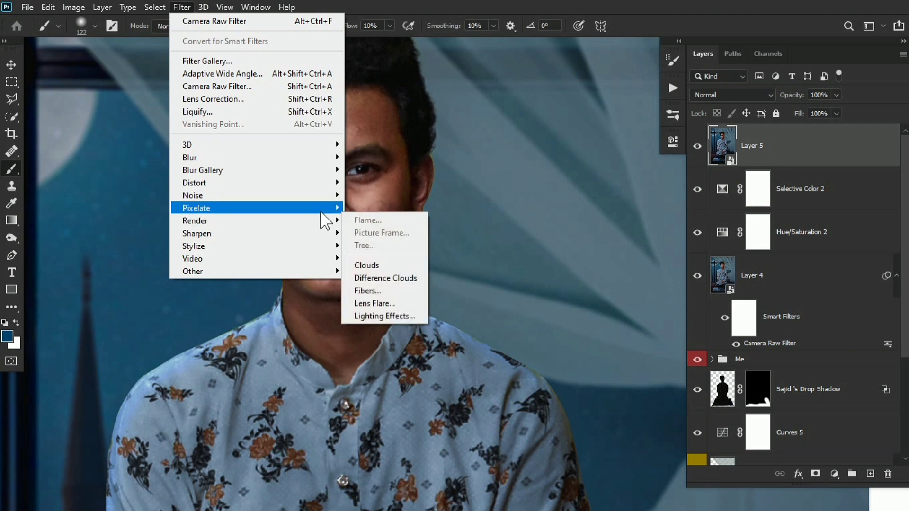
{"action": "mouse_move", "coordinate": [332, 195]}
{"action": "left_click", "coordinate": [381, 245]}
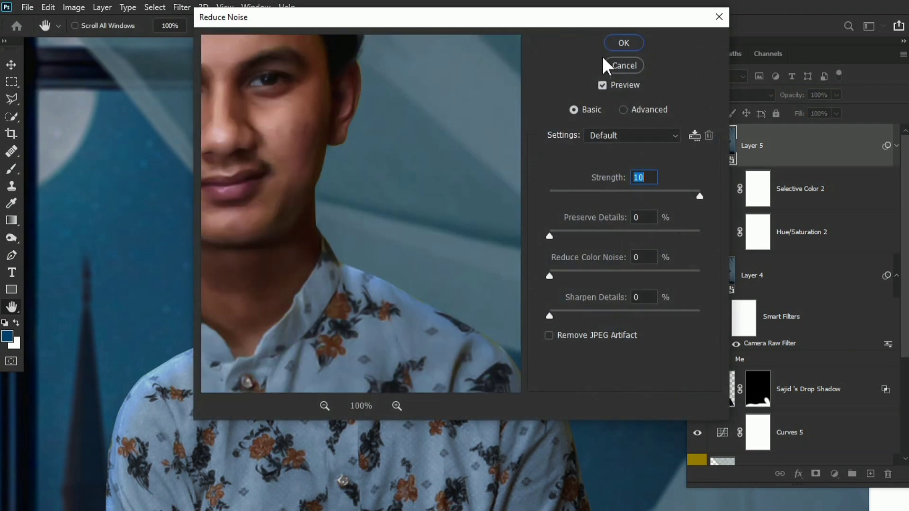
{"action": "left_click", "coordinate": [623, 41]}
- Apply a Surface Blur to Layer 5 with a 20-pixel radius and a threshold of 10 levels
{"action": "left_click", "coordinate": [180, 8]}
{"action": "mouse_move", "coordinate": [246, 156]}
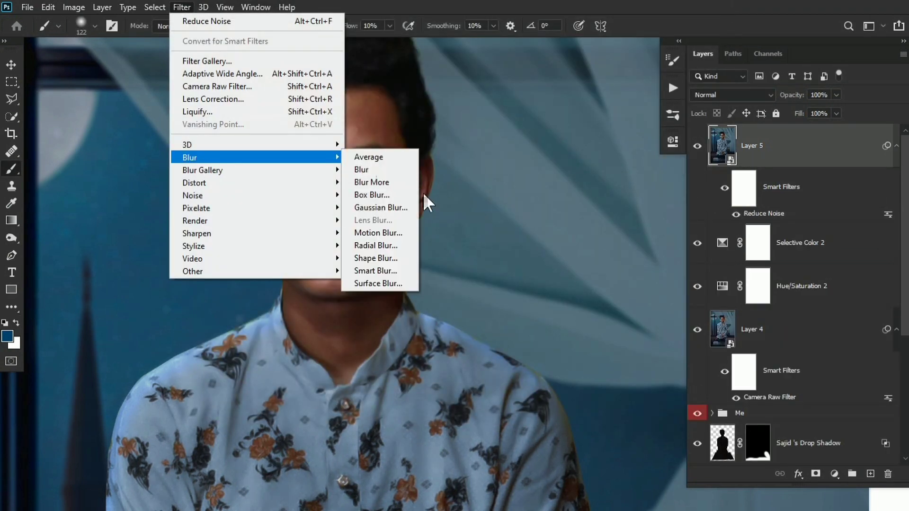
{"action": "left_click", "coordinate": [400, 283]}
{"action": "left_click_drag", "start_coordinate": [405, 64], "coordinate": [532, 67]}
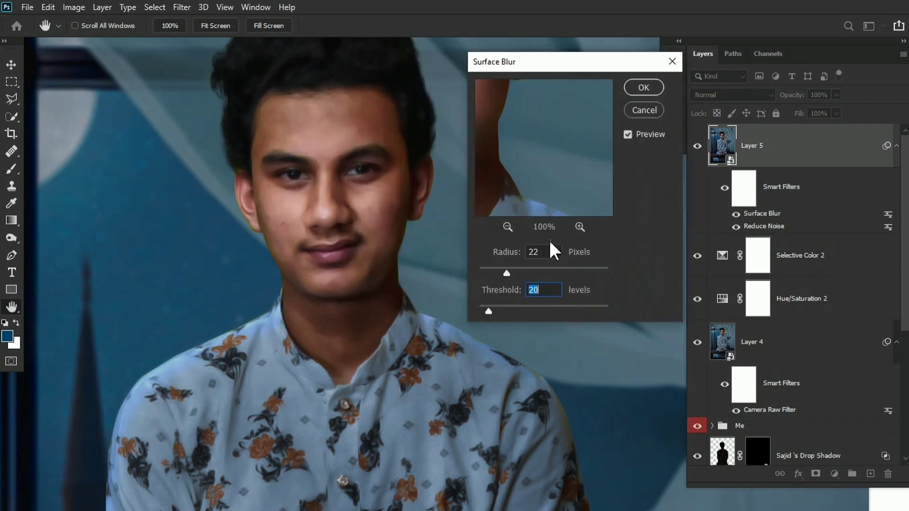
{"action": "left_click_drag", "start_coordinate": [506, 271], "coordinate": [504, 269]}
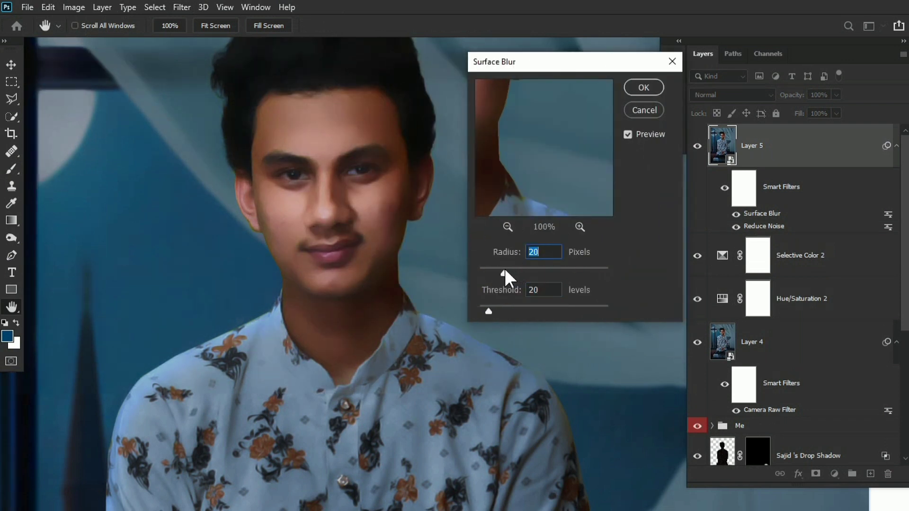
{"action": "left_click_drag", "start_coordinate": [490, 306], "coordinate": [487, 305]}
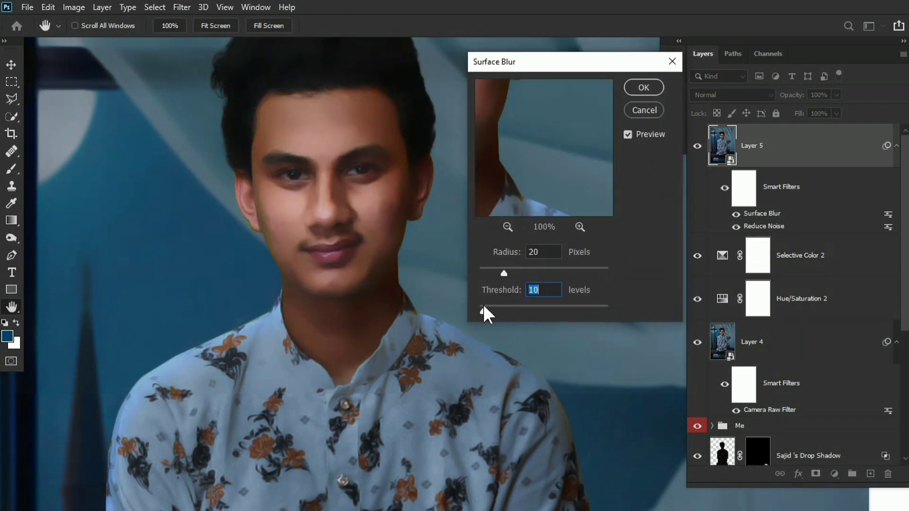
{"action": "left_click", "coordinate": [634, 88]}
- Add a black mask to Layer 5 and ready the Brush tool with white as the foreground colour
{"action": "key", "text": "b"}
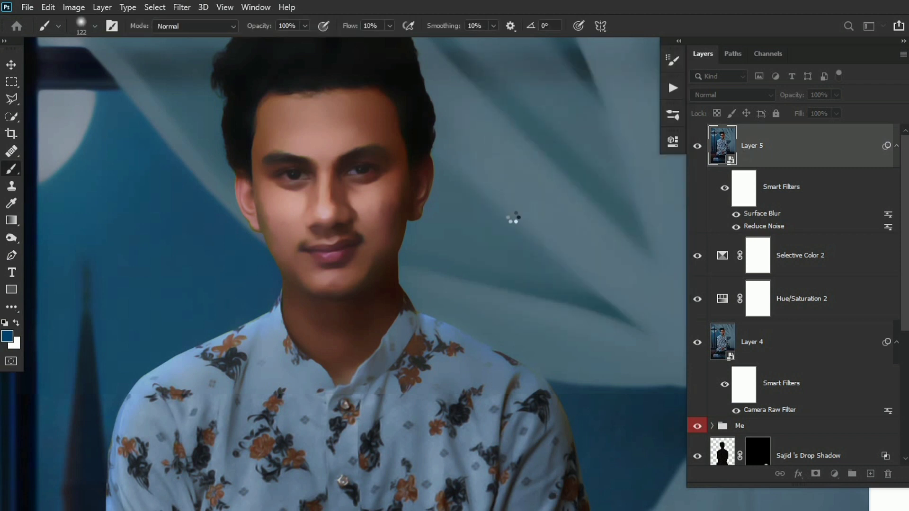
{"action": "left_click", "coordinate": [815, 474], "text": "alt"}
{"action": "key", "text": "d"}
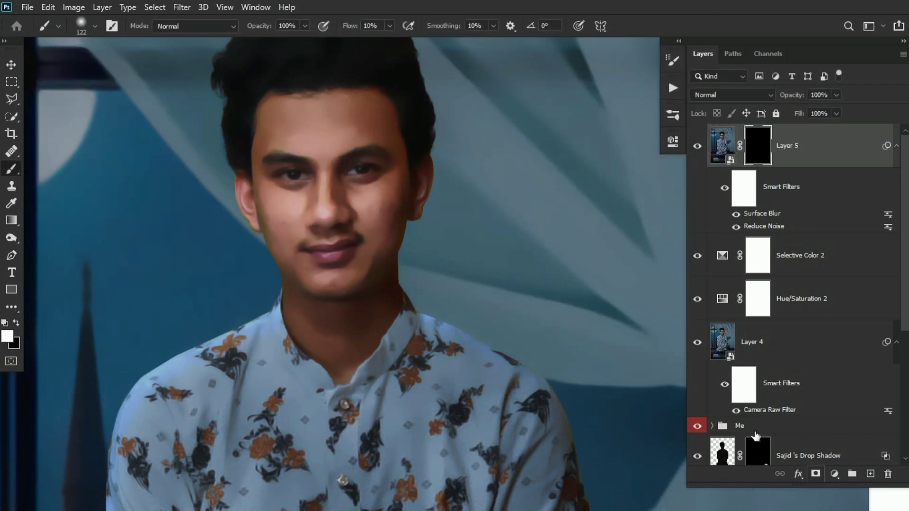
- Paint white on Layer 5's mask over the forehead, nose and cheeks with near-full flow to reveal the skin smoothing
{"action": "scroll", "coordinate": [334, 156], "scroll_direction": "up", "scroll_amount": 4}
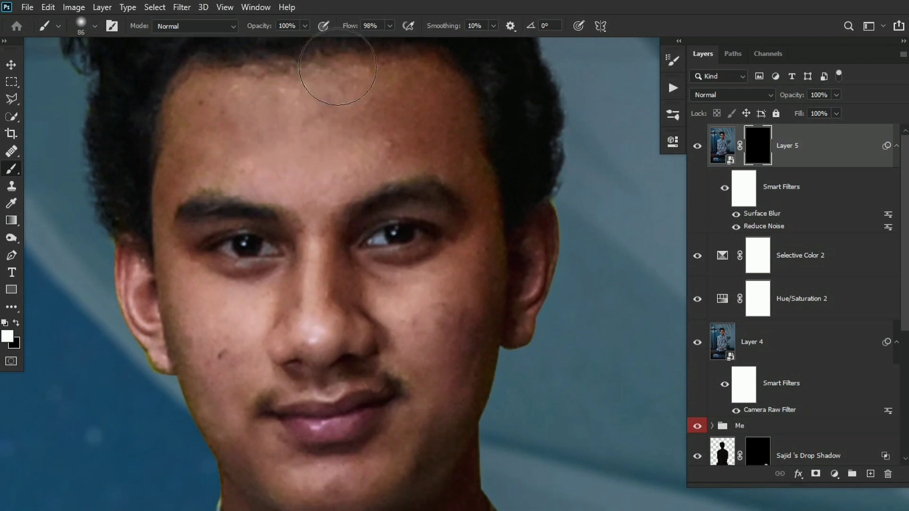
{"action": "right_click", "coordinate": [349, 121], "text": "alt"}
{"action": "mouse_move", "coordinate": [349, 122]}
{"action": "left_mouse_down"}
{"action": "mouse_move", "coordinate": [354, 165]}
{"action": "mouse_move", "coordinate": [371, 95]}
{"action": "mouse_move", "coordinate": [312, 206]}
{"action": "left_mouse_up"}
{"action": "key", "text": "bracketleft"}
{"action": "key", "text": "bracketleft"}
{"action": "key", "text": "bracketleft"}
{"action": "key", "text": "bracketleft"}
{"action": "key", "text": "bracketleft"}
{"action": "key", "text": "bracketleft"}
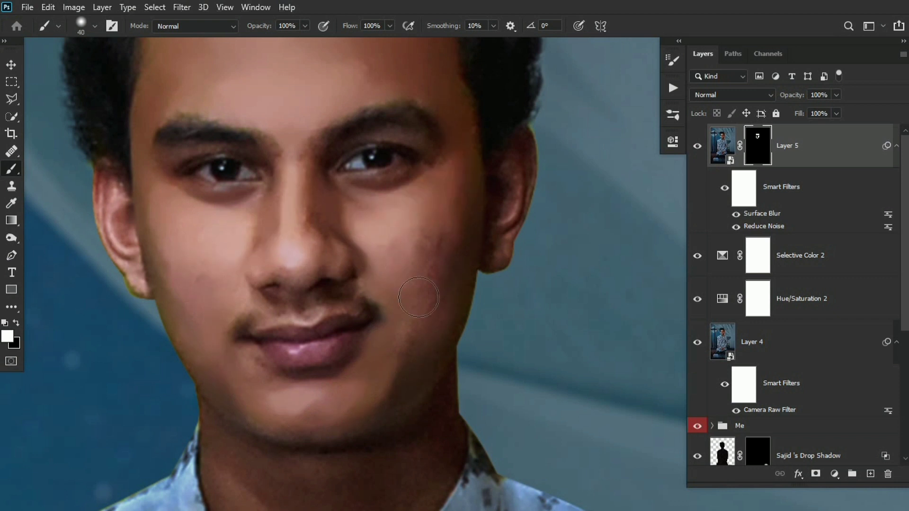
- Extend the smoothing on Layer 5's mask to the remaining cheek, mouth and chin areas using a smaller white brush
{"action": "scroll", "coordinate": [251, 227], "scroll_direction": "up", "scroll_amount": 1}
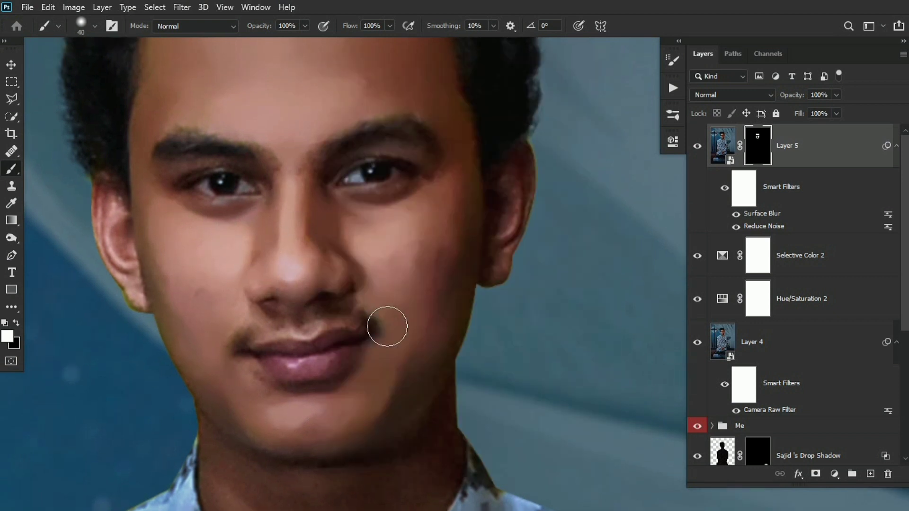
{"action": "left_click_drag", "start_coordinate": [507, 225], "coordinate": [514, 232]}
{"action": "left_click_drag", "start_coordinate": [208, 318], "coordinate": [192, 207]}
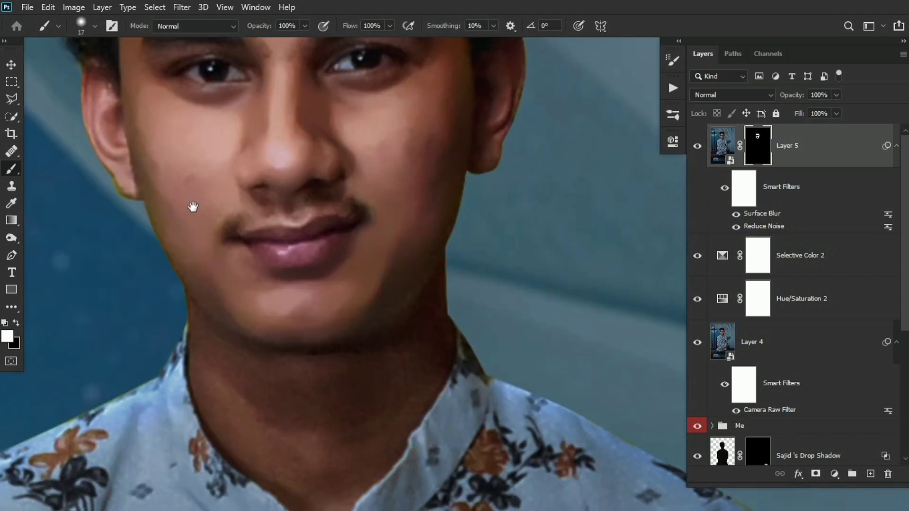
{"action": "left_click_drag", "start_coordinate": [365, 182], "coordinate": [384, 220]}
{"action": "scroll", "coordinate": [384, 220], "scroll_direction": "up", "scroll_amount": 2}
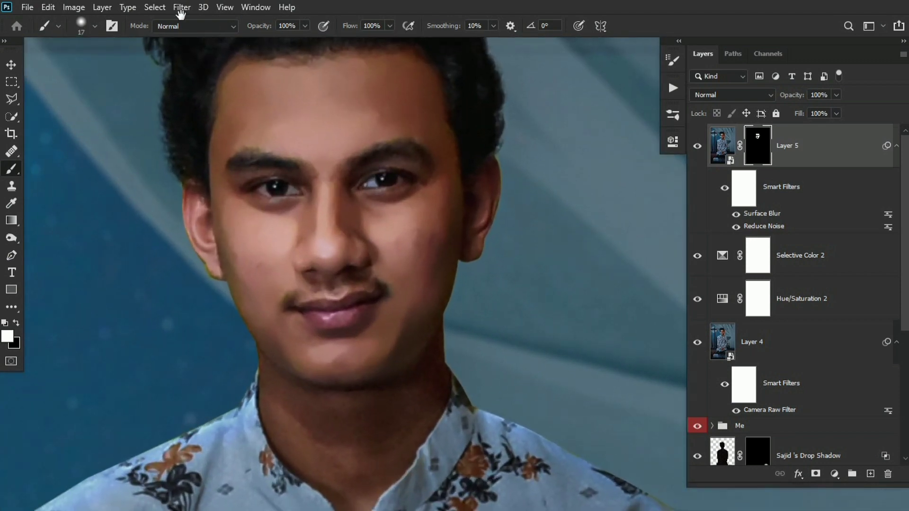
- Strengthen Layer 5's Surface Blur to a radius of 37 pixels and a threshold of 26 levels
{"action": "double_click", "coordinate": [766, 214]}
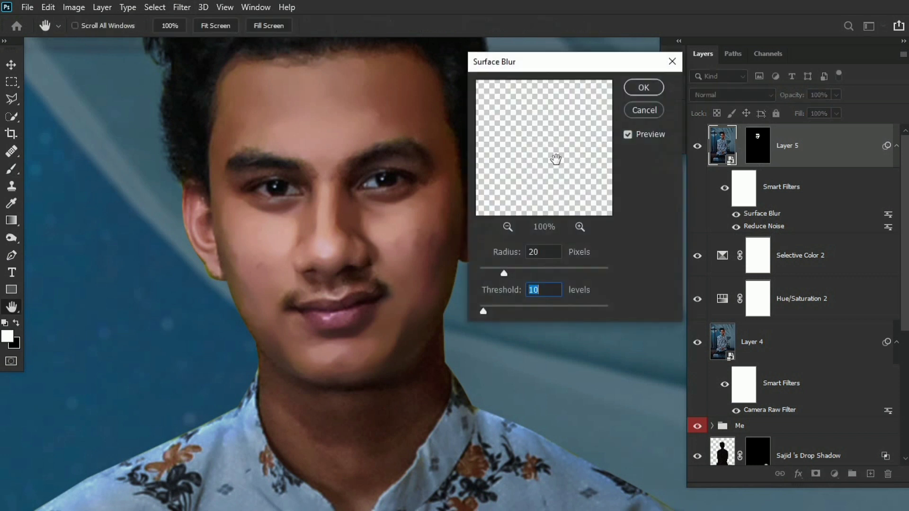
{"action": "left_click_drag", "start_coordinate": [532, 59], "coordinate": [595, 59]}
{"action": "left_click_drag", "start_coordinate": [567, 270], "coordinate": [587, 268]}
{"action": "left_click_drag", "start_coordinate": [543, 307], "coordinate": [545, 306]}
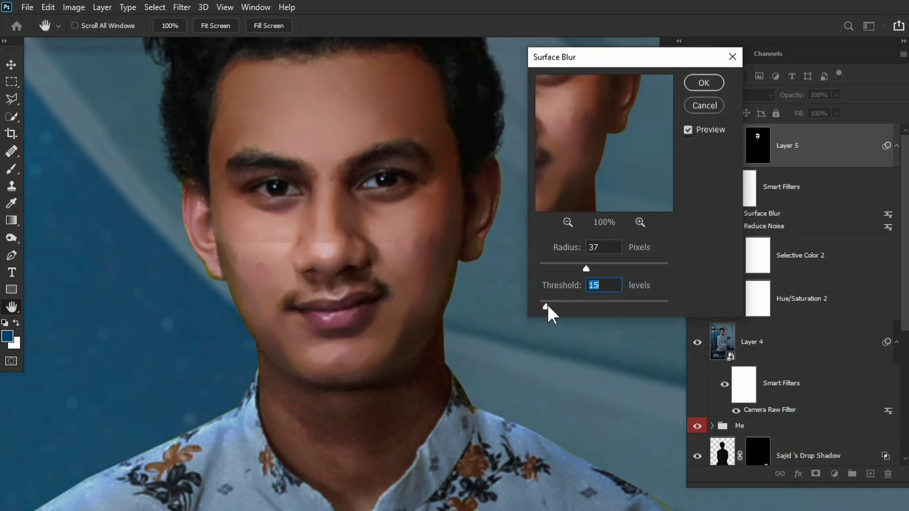
{"action": "type", "text": "26"}
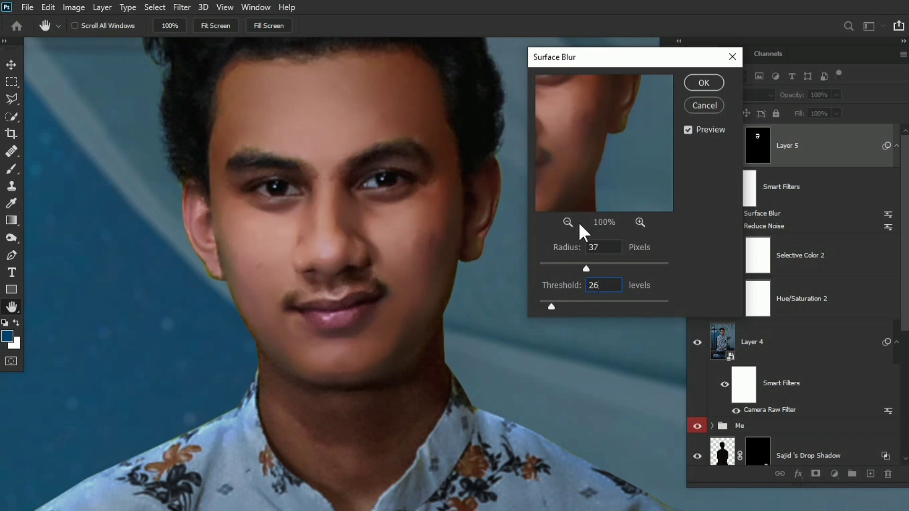
{"action": "left_click", "coordinate": [703, 83]}
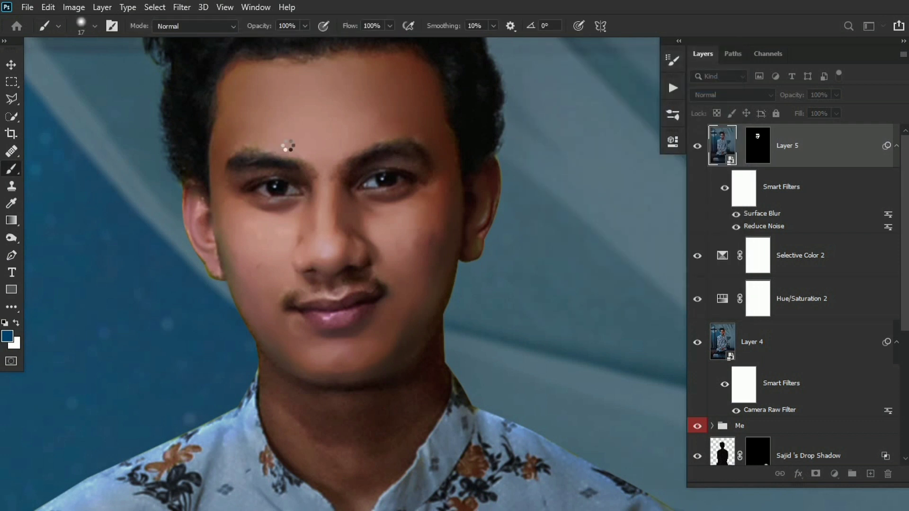
- Paint white on Layer 5's mask over the neck down to the collar opening to smooth its skin
{"action": "left_click_drag", "start_coordinate": [377, 278], "coordinate": [378, 216]}
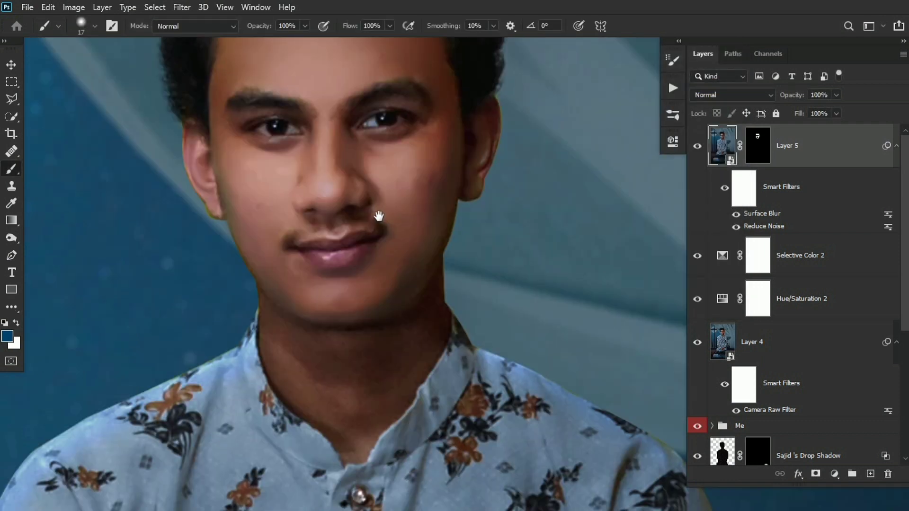
{"action": "left_click", "coordinate": [768, 161]}
{"action": "key", "text": "d"}
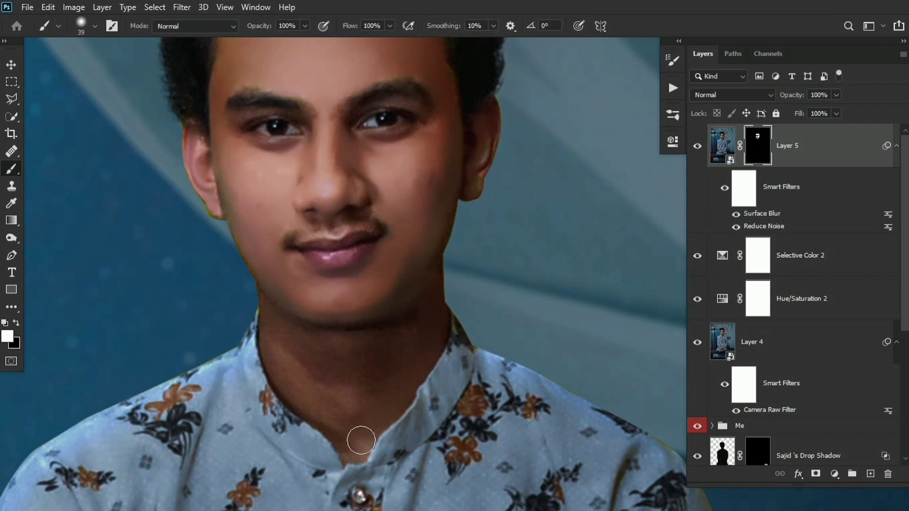
{"action": "mouse_move", "coordinate": [361, 440]}
{"action": "left_mouse_down"}
{"action": "mouse_move", "coordinate": [396, 322]}
{"action": "mouse_move", "coordinate": [365, 393]}
{"action": "left_mouse_up"}
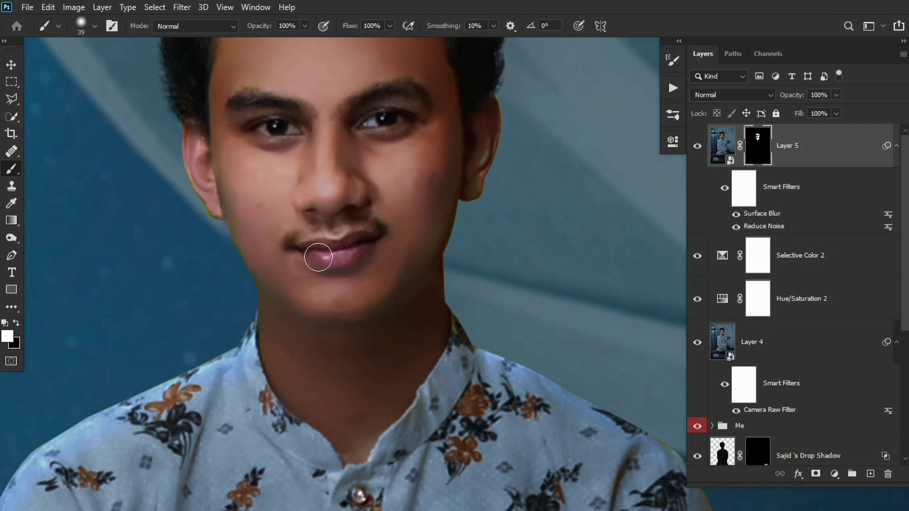
{"action": "left_click_drag", "start_coordinate": [421, 226], "coordinate": [433, 241]}
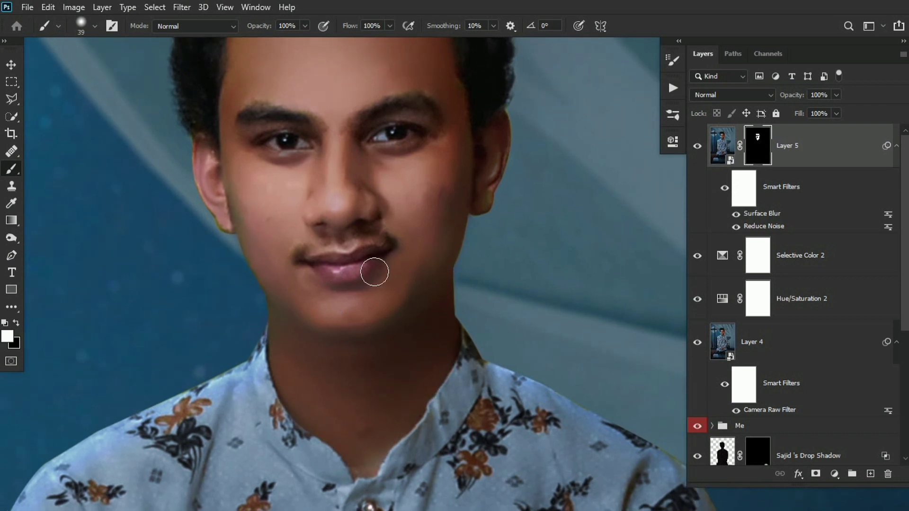
- Paint black on Layer 5's mask at 14% flow along the jawline and lips to bring back their definition
{"action": "key", "text": "x"}
{"action": "left_click_drag", "start_coordinate": [350, 26], "coordinate": [276, 38]}
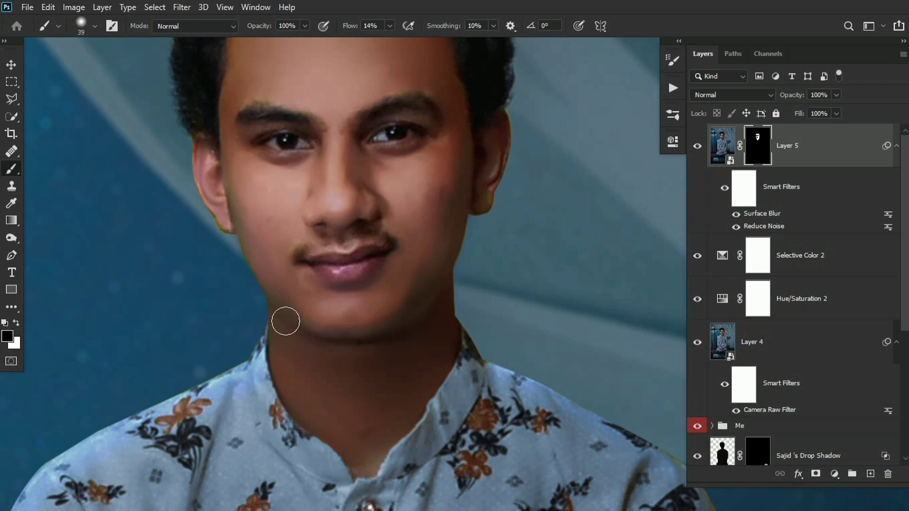
{"action": "left_click_drag", "start_coordinate": [466, 253], "coordinate": [449, 291]}
- Apply Add Noise to Layer 5 with an amount of 3% and Uniform distribution
{"action": "left_click", "coordinate": [732, 148]}
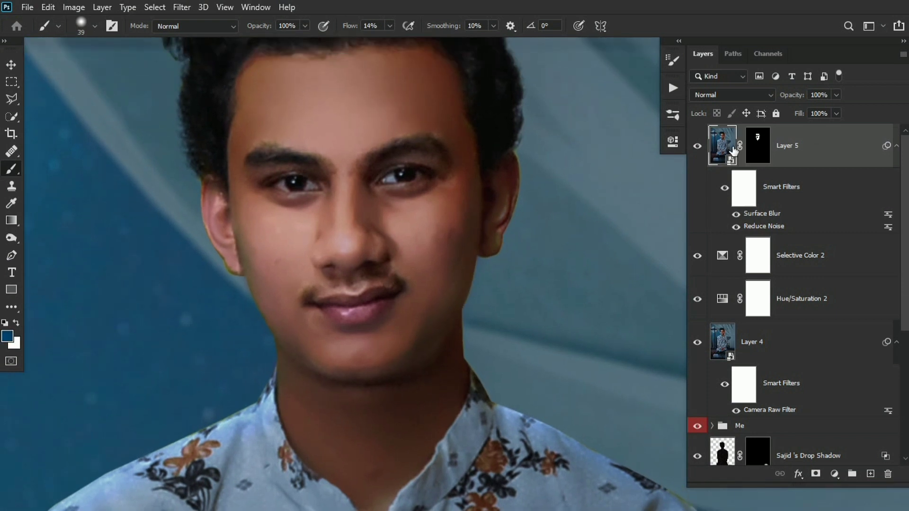
{"action": "left_click", "coordinate": [182, 8]}
{"action": "left_click", "coordinate": [359, 191]}
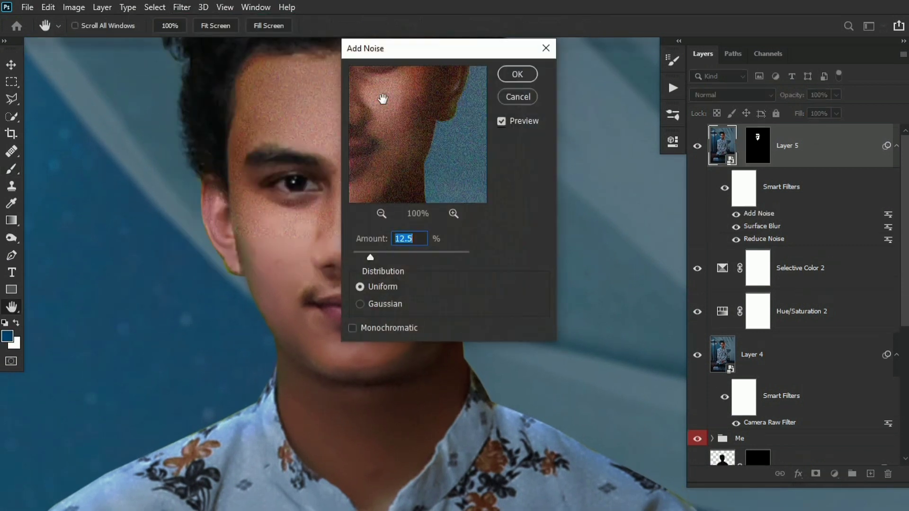
{"action": "left_click_drag", "start_coordinate": [409, 54], "coordinate": [522, 66]}
{"action": "type", "text": "1"}
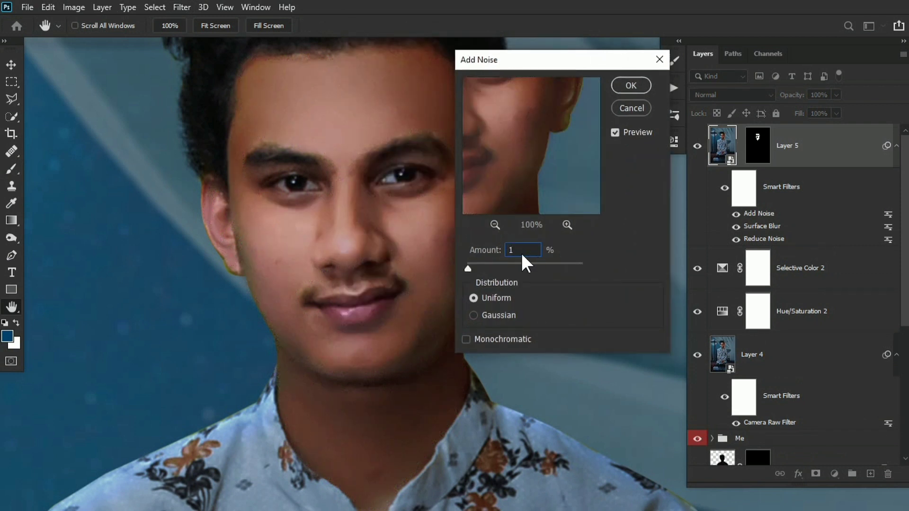
{"action": "double_click", "coordinate": [517, 252]}
{"action": "type", "text": "2"}
{"action": "left_click_drag", "start_coordinate": [474, 266], "coordinate": [471, 267]}
{"action": "type", "text": "3"}
{"action": "left_click", "coordinate": [626, 86]}
- Lower Layer 5's opacity to 40% and paint white on its mask over the clasped hands at 47% flow
{"action": "key", "text": "b"}
{"action": "key", "text": "ctrl+0"}
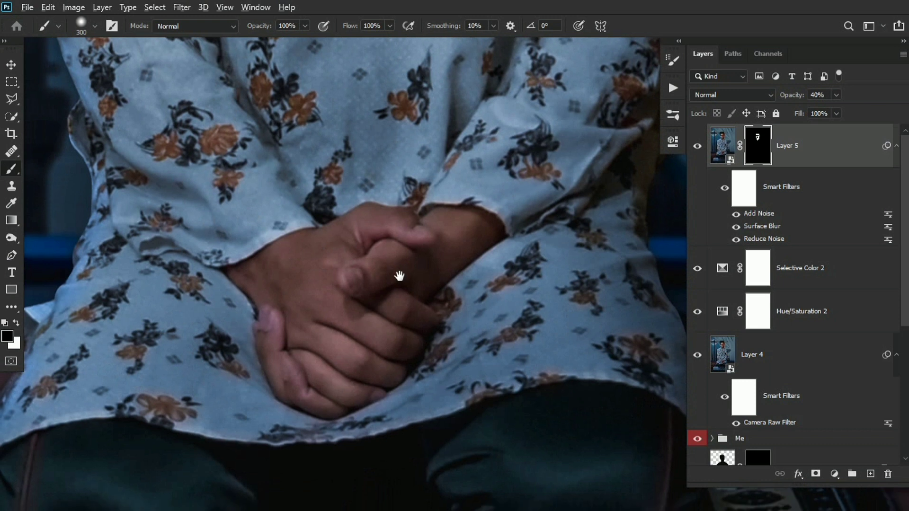
{"action": "mouse_move", "coordinate": [345, 264]}
{"action": "left_mouse_down"}
{"action": "mouse_move", "coordinate": [361, 298]}
{"action": "mouse_move", "coordinate": [350, 293]}
{"action": "left_mouse_up"}
{"action": "key", "text": "x"}
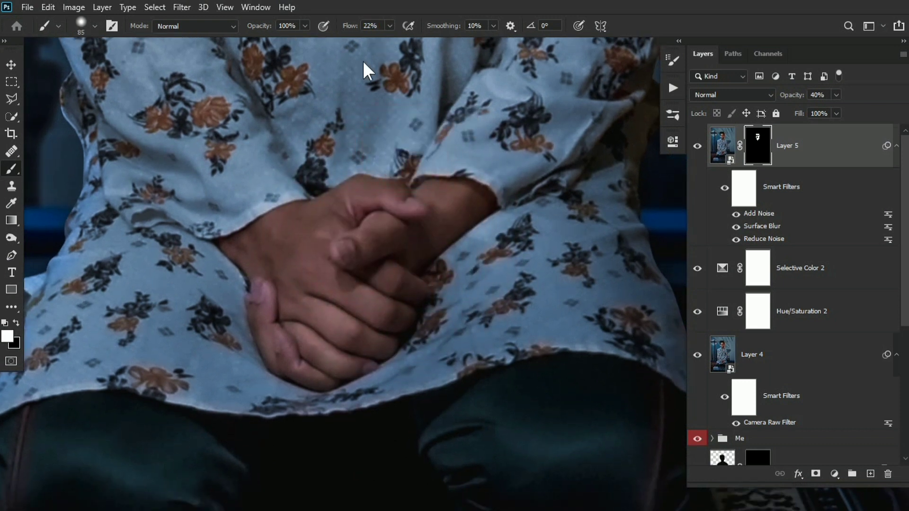
{"action": "left_click_drag", "start_coordinate": [351, 28], "coordinate": [357, 30]}
{"action": "left_click_drag", "start_coordinate": [451, 210], "coordinate": [443, 210]}
{"action": "left_click_drag", "start_coordinate": [272, 322], "coordinate": [270, 301]}
{"action": "mouse_move", "coordinate": [419, 202]}
{"action": "left_mouse_down"}
{"action": "mouse_move", "coordinate": [393, 204]}
{"action": "mouse_move", "coordinate": [366, 237]}
{"action": "mouse_move", "coordinate": [364, 281]}
{"action": "left_mouse_up"}
{"action": "left_click_drag", "start_coordinate": [385, 209], "coordinate": [400, 197]}
- Add a Hue/Saturation adjustment above Layer 5 and tune the colour range sampled from the man's skin
{"action": "left_click", "coordinate": [835, 474]}
{"action": "left_click", "coordinate": [828, 376]}
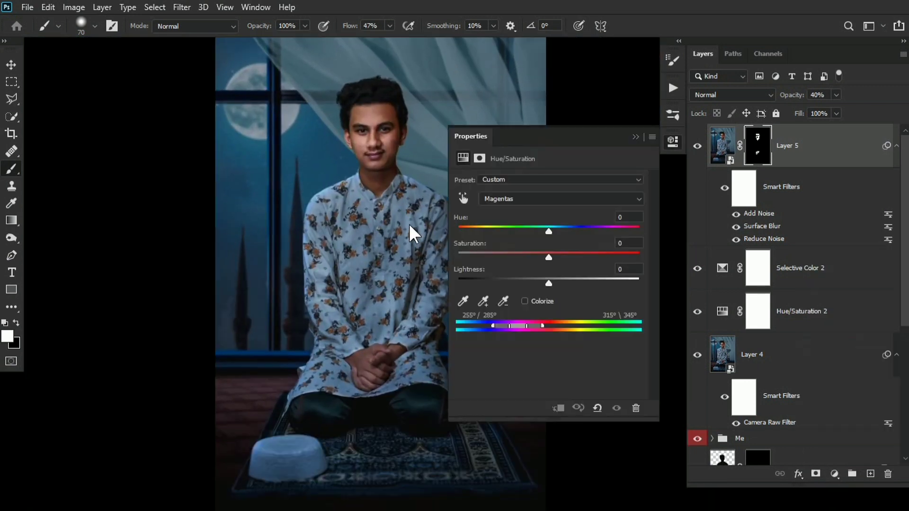
{"action": "left_click", "coordinate": [462, 199]}
{"action": "left_click", "coordinate": [396, 137]}
{"action": "left_click_drag", "start_coordinate": [548, 231], "coordinate": [550, 281]}
{"action": "left_click", "coordinate": [635, 137]}
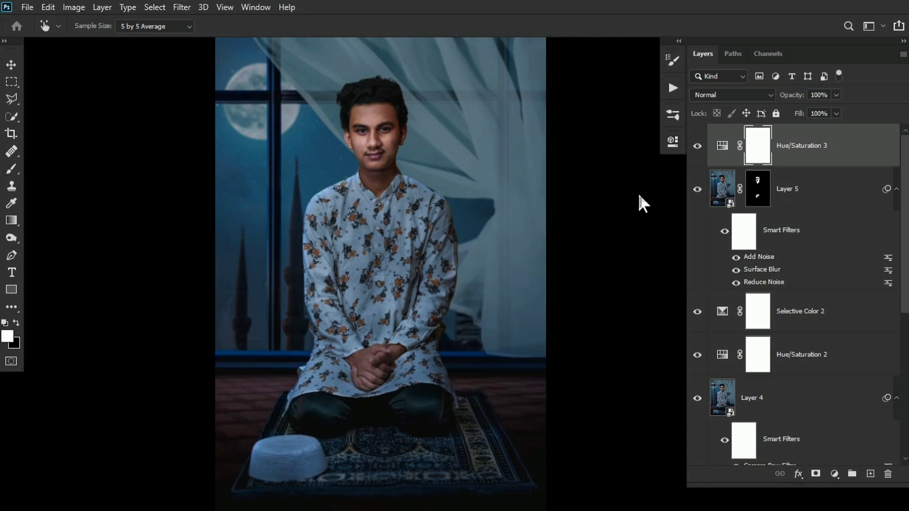
- Invert the new Hue/Saturation mask and paint white over the face, neck and hands at 100% flow
{"action": "key", "text": "ctrl+i"}
{"action": "key", "text": "b"}
{"action": "scroll", "coordinate": [400, 145], "scroll_direction": "up", "scroll_amount": 2}
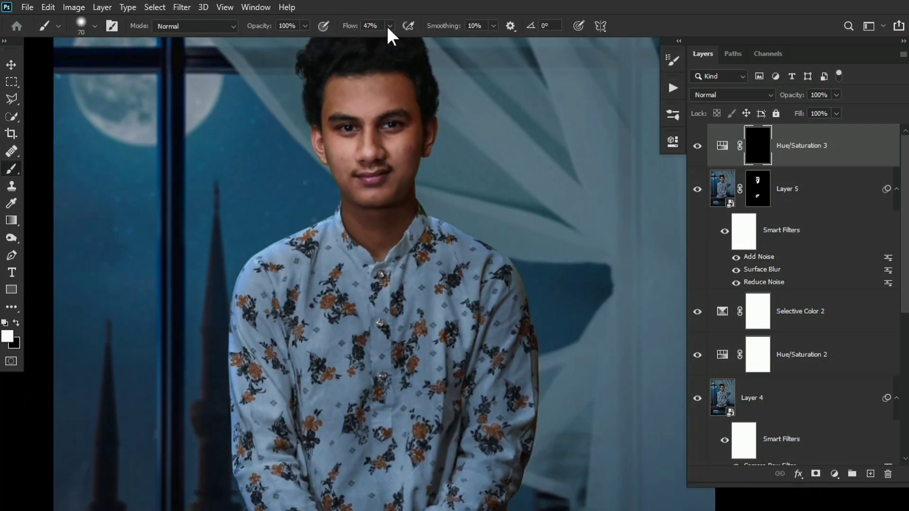
{"action": "mouse_move", "coordinate": [378, 118]}
{"action": "left_mouse_down"}
{"action": "mouse_move", "coordinate": [407, 118]}
{"action": "mouse_move", "coordinate": [397, 161]}
{"action": "left_mouse_up"}
{"action": "left_click_drag", "start_coordinate": [338, 212], "coordinate": [360, 88]}
{"action": "left_click_drag", "start_coordinate": [383, 254], "coordinate": [396, 41]}
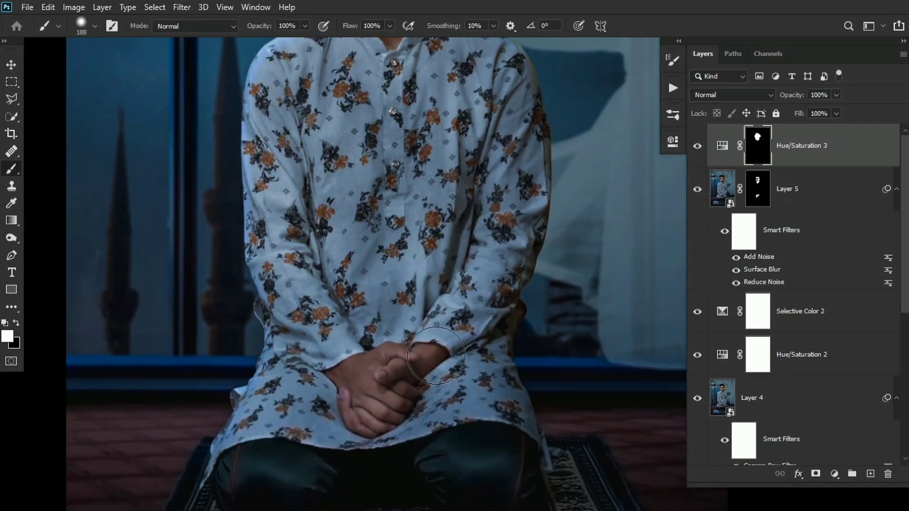
{"action": "left_click_drag", "start_coordinate": [381, 416], "coordinate": [393, 379]}
{"action": "left_click_drag", "start_coordinate": [426, 62], "coordinate": [419, 182]}
{"action": "scroll", "coordinate": [418, 182], "scroll_direction": "down", "scroll_amount": 4}
{"action": "left_click_drag", "start_coordinate": [415, 133], "coordinate": [401, 148]}
{"action": "scroll", "coordinate": [395, 147], "scroll_direction": "down", "scroll_amount": 1}
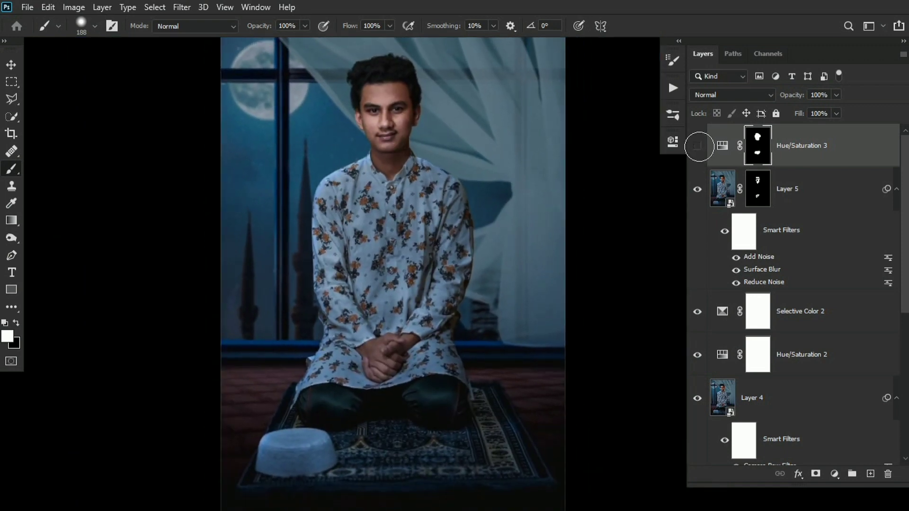
{"action": "left_click_drag", "start_coordinate": [464, 132], "coordinate": [459, 149]}
{"action": "scroll", "coordinate": [405, 133], "scroll_direction": "up", "scroll_amount": 5}
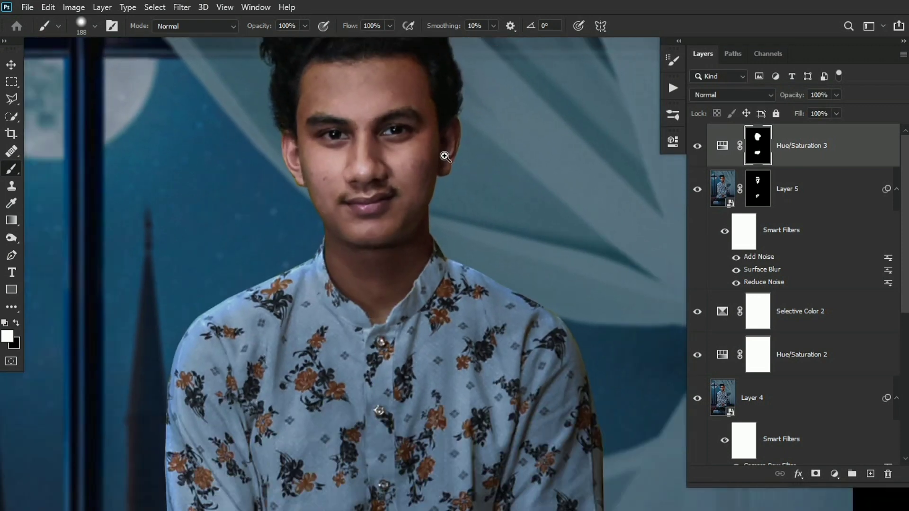
{"action": "left_click", "coordinate": [825, 343]}
{"action": "left_click", "coordinate": [507, 199]}
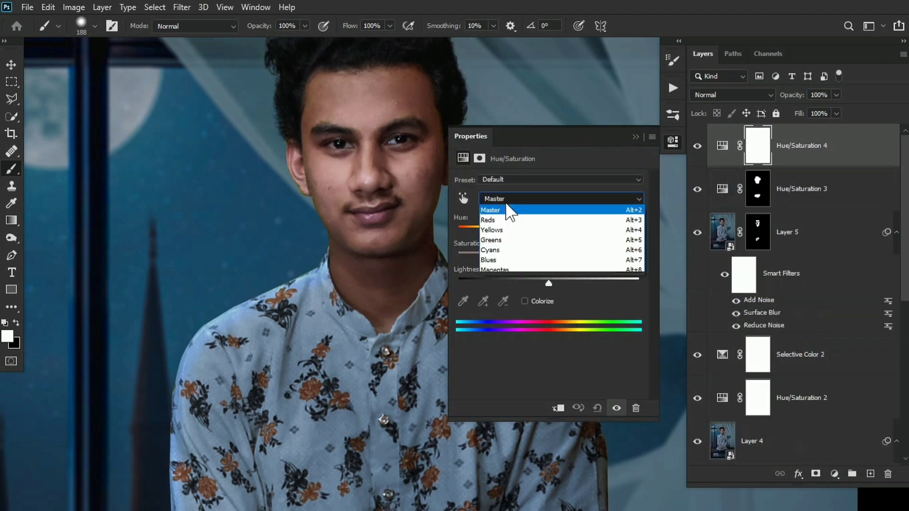
{"action": "left_click", "coordinate": [506, 208]}
{"action": "left_click_drag", "start_coordinate": [548, 231], "coordinate": [548, 231]}
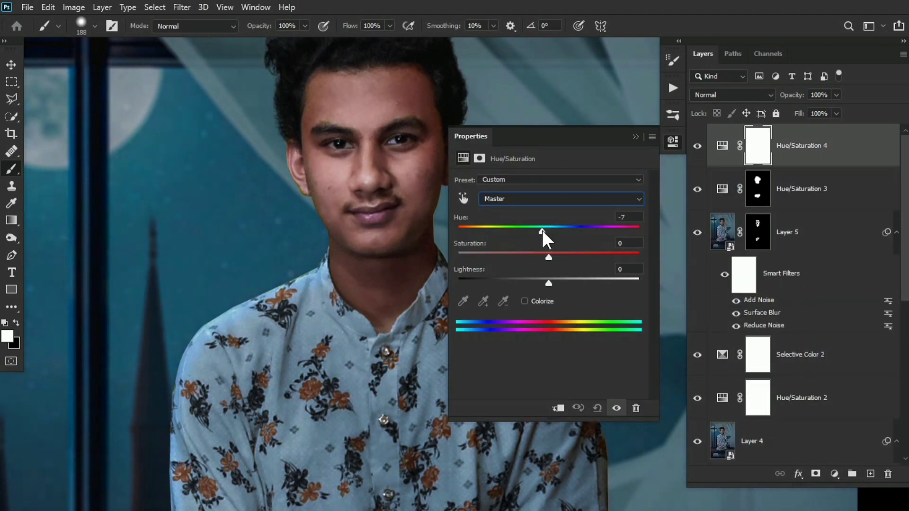
{"action": "left_click_drag", "start_coordinate": [843, 156], "coordinate": [888, 474]}
- Add a Curves adjustment at the top of the stack and lower its white point's output to about 233
{"action": "left_click", "coordinate": [834, 473]}
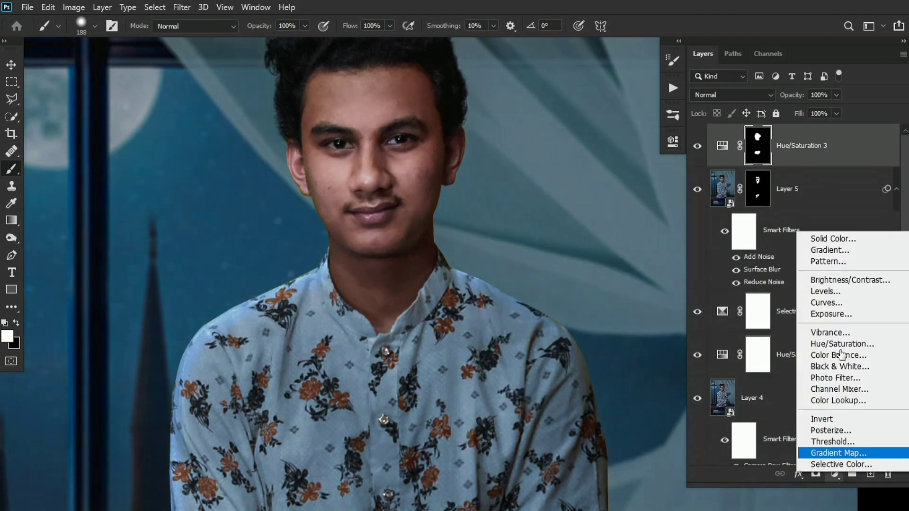
{"action": "left_click", "coordinate": [829, 302]}
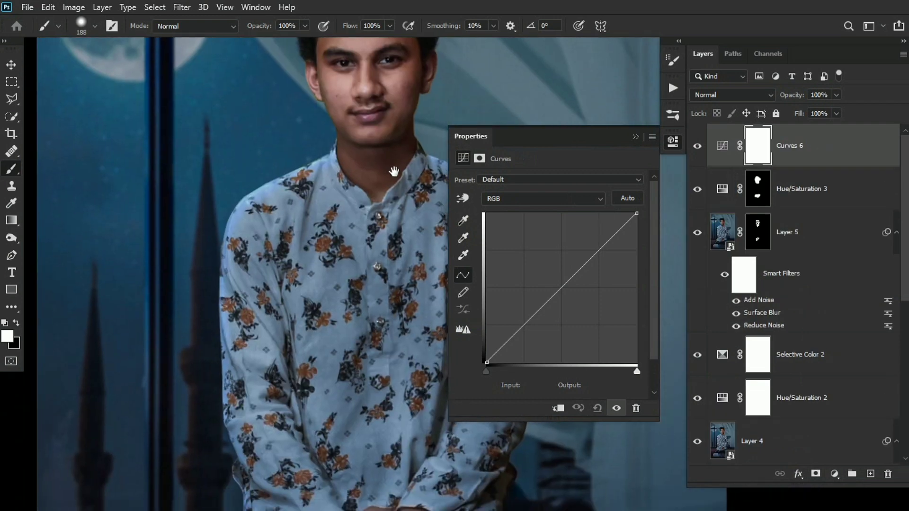
{"action": "scroll", "coordinate": [375, 153], "scroll_direction": "down", "scroll_amount": 2}
{"action": "left_click_drag", "start_coordinate": [394, 172], "coordinate": [375, 164]}
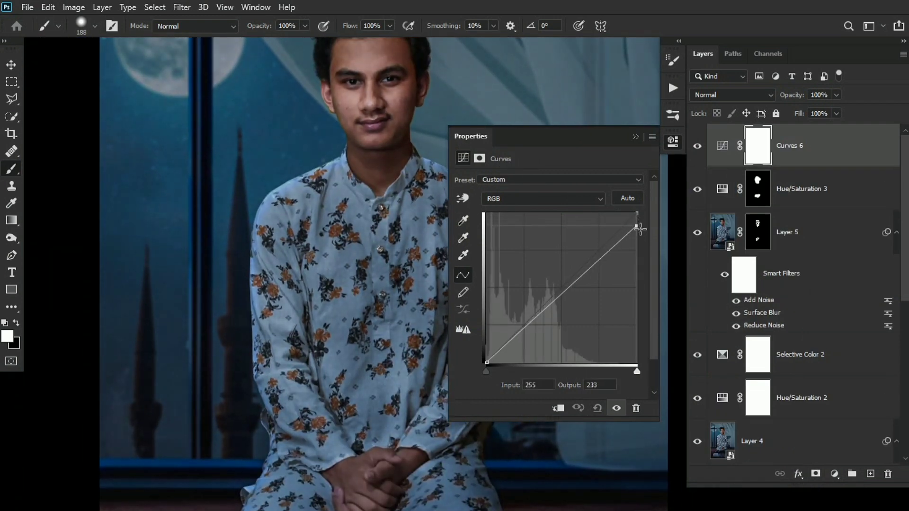
{"action": "left_click", "coordinate": [636, 137]}
- Invert the top Curves mask, paint the darkening onto the face, and compare the image with the adjustment off and on
{"action": "key", "text": "ctrl+i"}
{"action": "scroll", "coordinate": [376, 128], "scroll_direction": "up", "scroll_amount": 1}
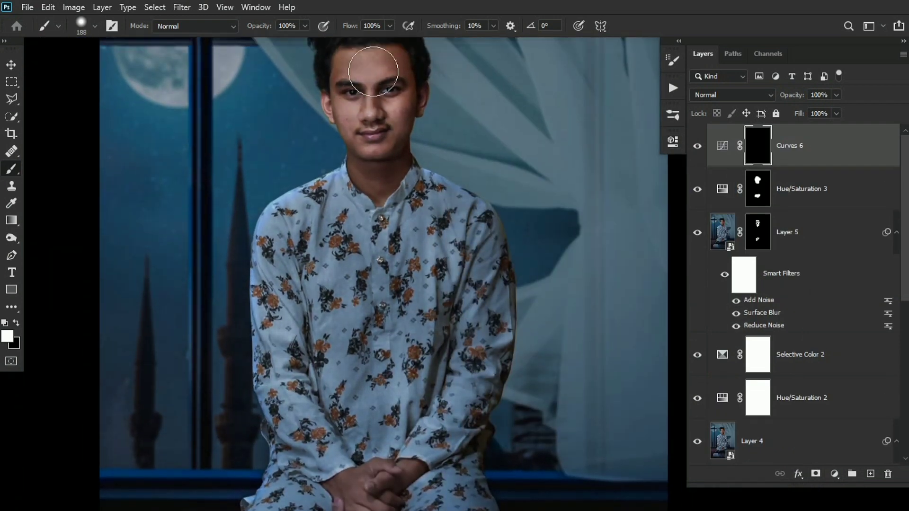
{"action": "scroll", "coordinate": [355, 75], "scroll_direction": "up", "scroll_amount": 1}
{"action": "left_click", "coordinate": [399, 110]}
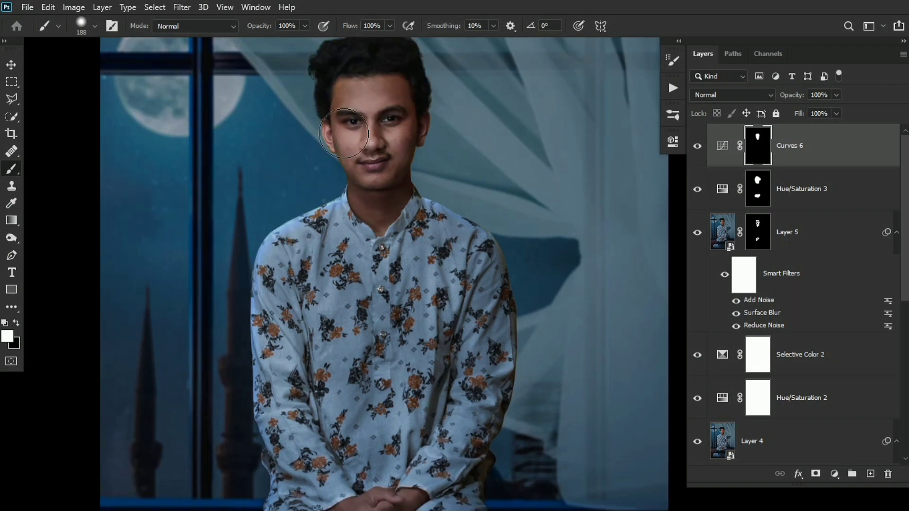
{"action": "scroll", "coordinate": [415, 166], "scroll_direction": "down", "scroll_amount": 3}
{"action": "left_click_drag", "start_coordinate": [431, 185], "coordinate": [463, 189]}
{"action": "left_click", "coordinate": [698, 147]}
{"action": "left_click", "coordinate": [697, 147]}
{"action": "left_click", "coordinate": [698, 147]}
{"action": "left_click", "coordinate": [698, 146]}
{"action": "left_click_drag", "start_coordinate": [361, 114], "coordinate": [365, 193]}
- Replace the top Curves adjustment's mask with one made from the outline of the man's cut-out layer
{"action": "right_click", "coordinate": [760, 152]}
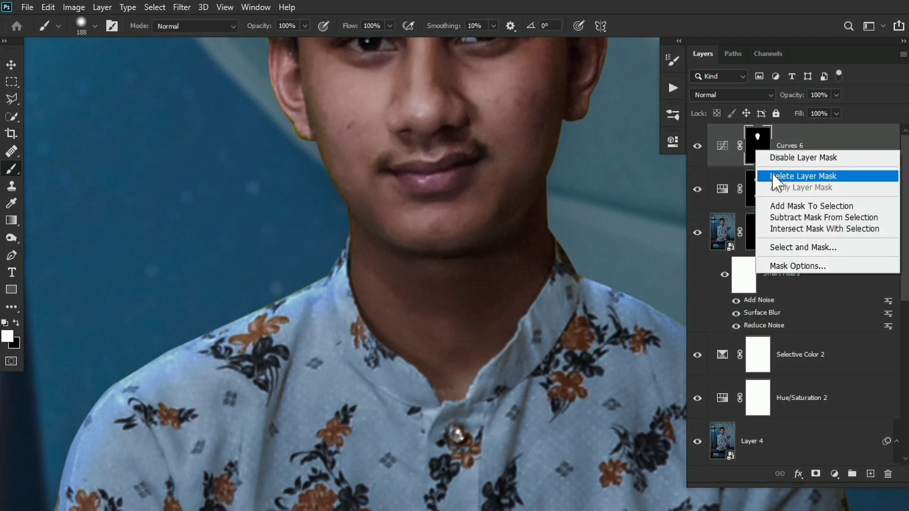
{"action": "left_click", "coordinate": [773, 175]}
{"action": "scroll", "coordinate": [774, 212], "scroll_direction": "down", "scroll_amount": 1}
{"action": "scroll", "coordinate": [775, 214], "scroll_direction": "down", "scroll_amount": 5}
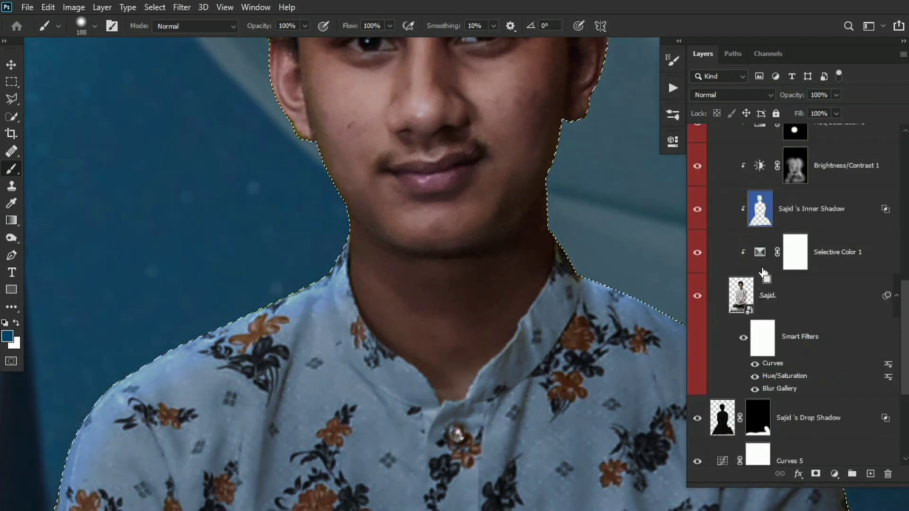
{"action": "scroll", "coordinate": [766, 189], "scroll_direction": "up", "scroll_amount": 6}
{"action": "left_click", "coordinate": [815, 474]}
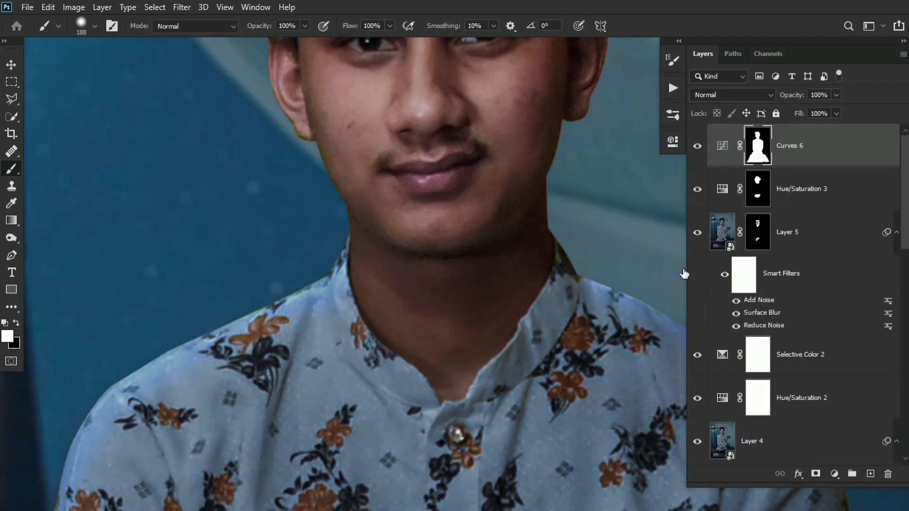
- Paint black over the man's shirt, hands and legs on the top Curves mask, keeping the darkening on his face, and compare off and on
{"action": "left_click_drag", "start_coordinate": [554, 224], "coordinate": [511, 220]}
{"action": "scroll", "coordinate": [512, 221], "scroll_direction": "down", "scroll_amount": 5}
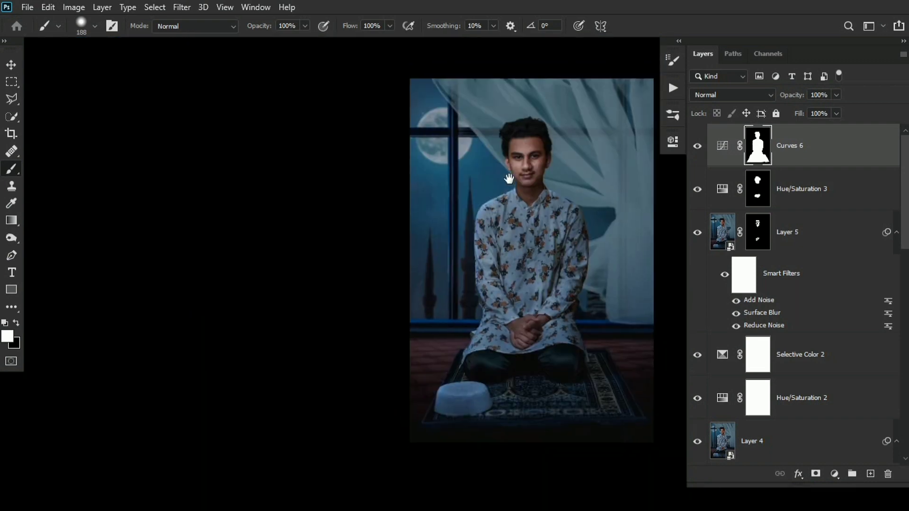
{"action": "left_click", "coordinate": [697, 147]}
{"action": "left_click", "coordinate": [697, 147]}
{"action": "scroll", "coordinate": [568, 174], "scroll_direction": "up", "scroll_amount": 1}
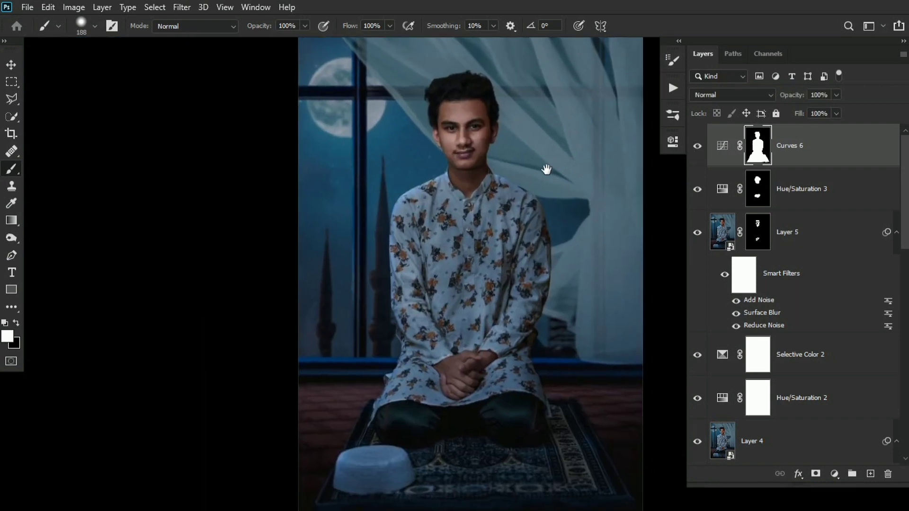
{"action": "key", "text": "x"}
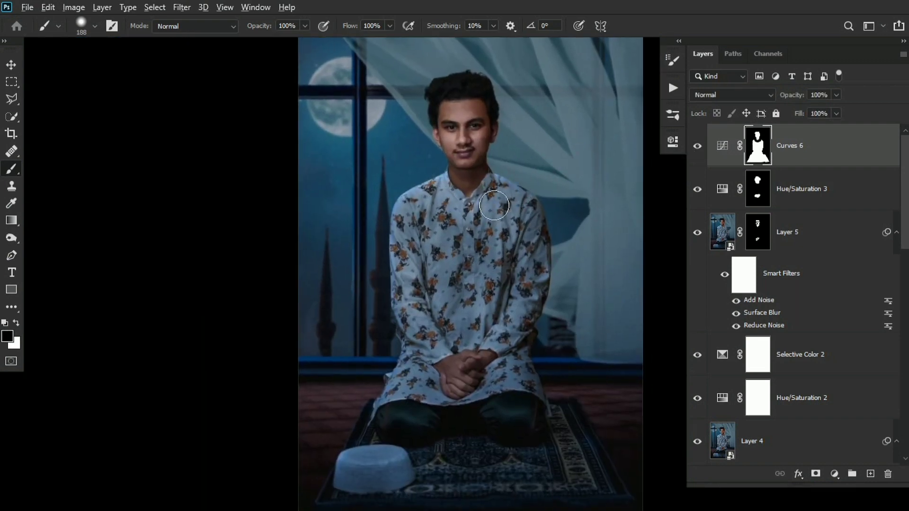
{"action": "left_click_drag", "start_coordinate": [495, 205], "coordinate": [528, 365]}
{"action": "left_click_drag", "start_coordinate": [518, 192], "coordinate": [532, 292]}
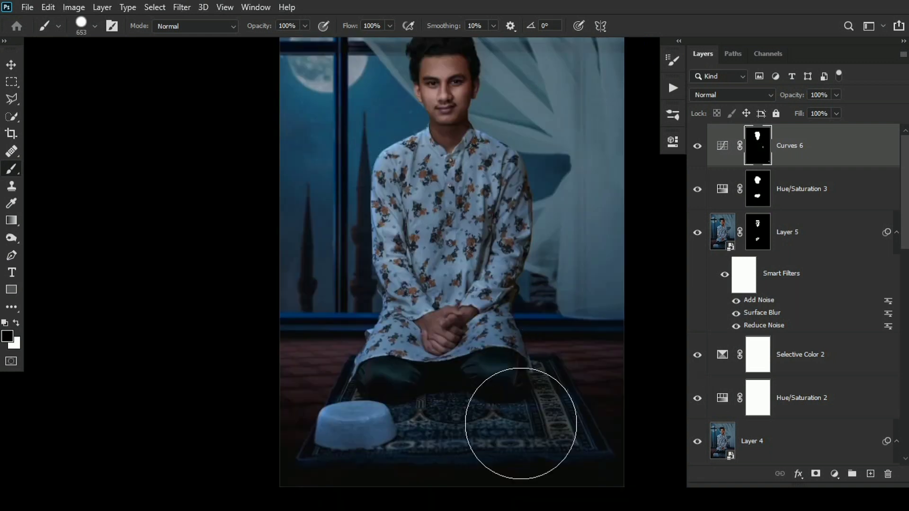
{"action": "left_click_drag", "start_coordinate": [446, 204], "coordinate": [515, 203]}
{"action": "left_click", "coordinate": [697, 146]}
{"action": "left_click", "coordinate": [697, 146]}
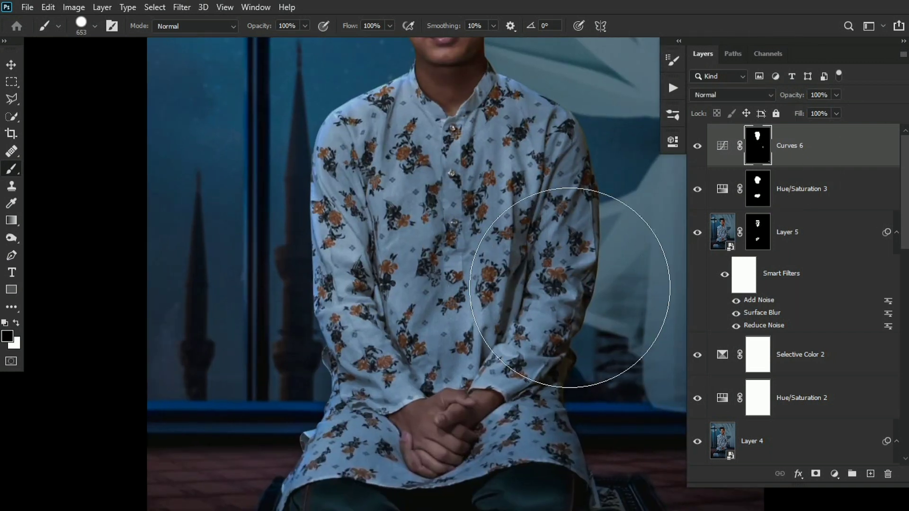
- Paint away the remaining white spots around the sleeve and lap on the Curves mask, and compare the image with the adjustment off and on
{"action": "mouse_move", "coordinate": [570, 288]}
{"action": "left_mouse_down"}
{"action": "mouse_move", "coordinate": [564, 148]}
{"action": "mouse_move", "coordinate": [478, 413]}
{"action": "left_mouse_up"}
{"action": "left_click_drag", "start_coordinate": [557, 326], "coordinate": [497, 235]}
{"action": "scroll", "coordinate": [589, 417], "scroll_direction": "down", "scroll_amount": 5}
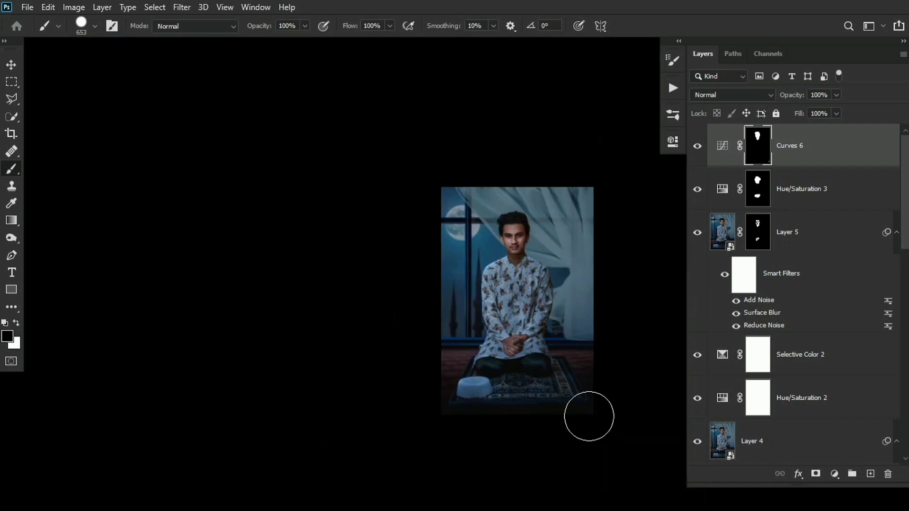
{"action": "scroll", "coordinate": [553, 313], "scroll_direction": "up", "scroll_amount": 5}
{"action": "scroll", "coordinate": [483, 283], "scroll_direction": "down", "scroll_amount": 1}
{"action": "left_click_drag", "start_coordinate": [489, 282], "coordinate": [410, 284]}
{"action": "left_click", "coordinate": [699, 147]}
{"action": "left_click", "coordinate": [698, 148]}
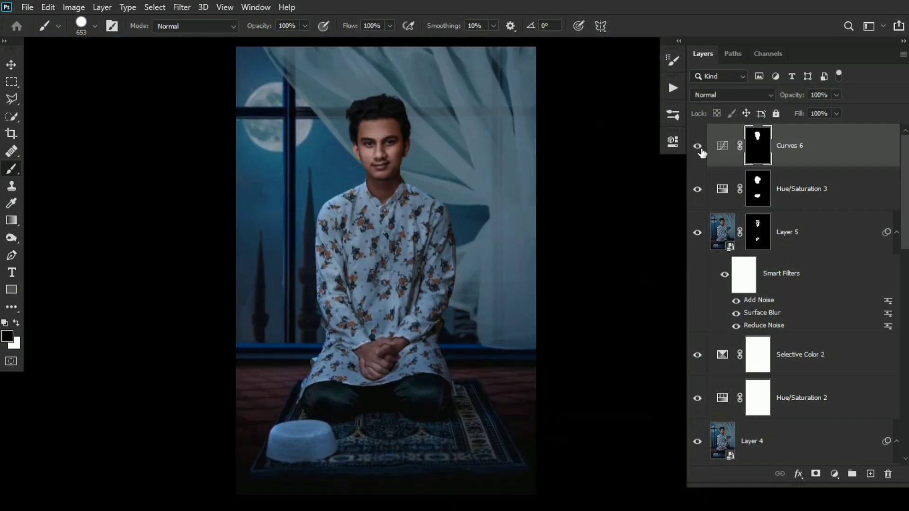
- Brighten the blue channel of the top Curves adjustment by moving its white point's input to about 237
{"action": "double_click", "coordinate": [722, 145]}
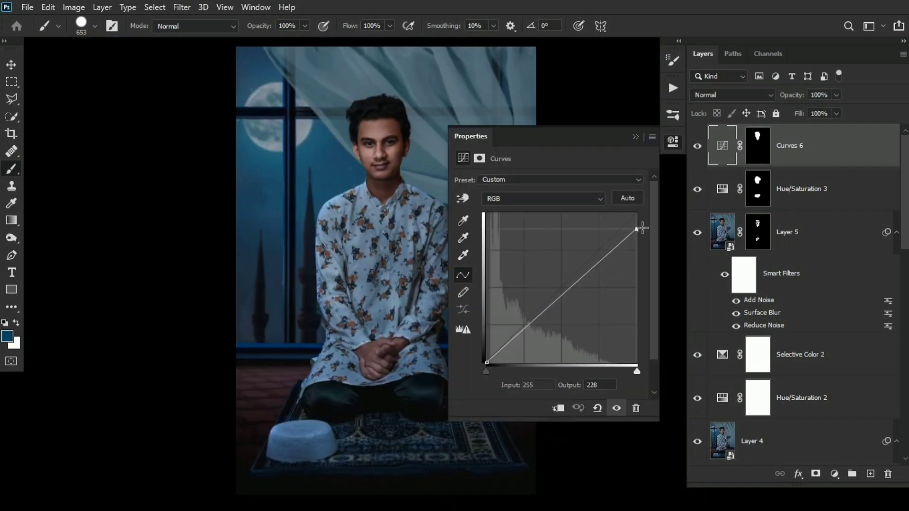
{"action": "left_click", "coordinate": [542, 198]}
{"action": "left_click", "coordinate": [525, 236]}
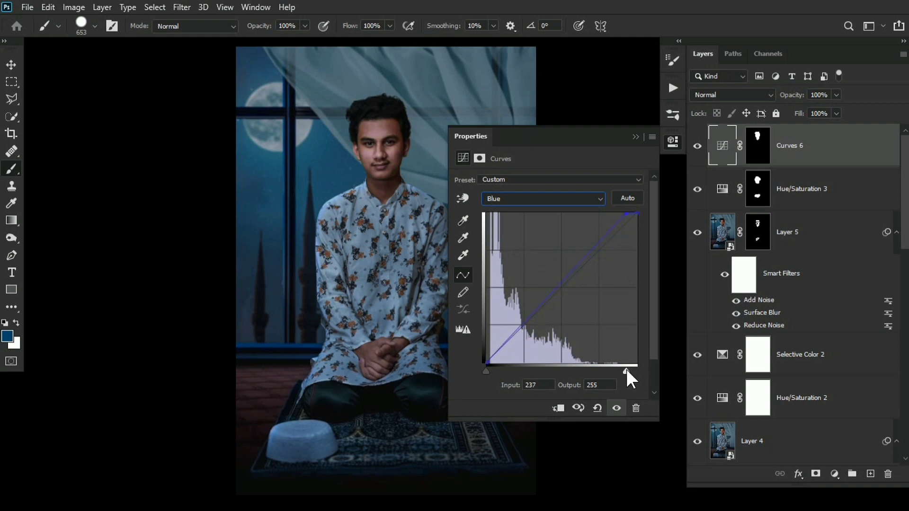
{"action": "left_click_drag", "start_coordinate": [626, 370], "coordinate": [628, 370]}
{"action": "left_click", "coordinate": [636, 137]}
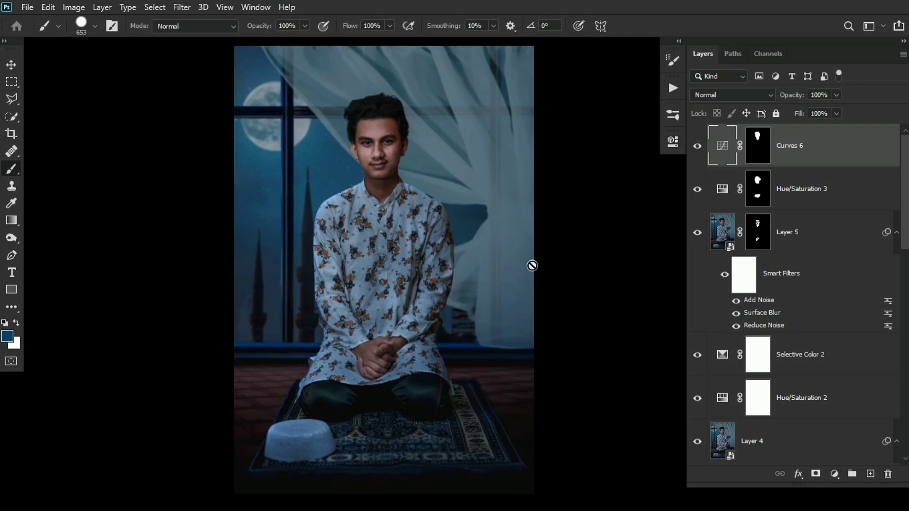
- Stamp all visible layers into a new top layer, desaturate it, and apply the High Pass filter
{"action": "scroll", "coordinate": [800, 365], "scroll_direction": "down", "scroll_amount": 10}
{"action": "scroll", "coordinate": [790, 284], "scroll_direction": "up", "scroll_amount": 10}
{"action": "key", "text": "ctrl+shift+alt+e"}
{"action": "left_click", "coordinate": [182, 7]}
{"action": "mouse_move", "coordinate": [232, 271]}
{"action": "left_click", "coordinate": [360, 283]}
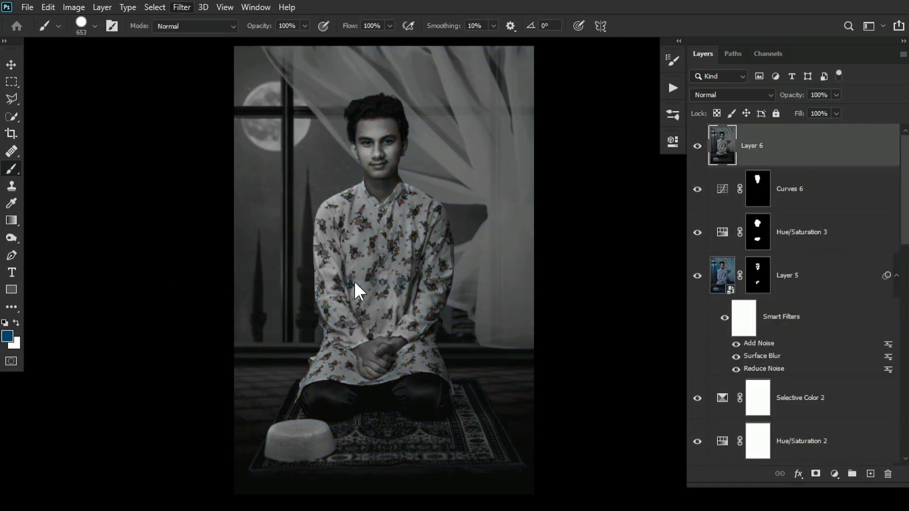
{"action": "left_click", "coordinate": [524, 97]}
- Set the High Pass layer's blend mode to Linear Light and its opacity to 60%
{"action": "left_click", "coordinate": [733, 95]}
{"action": "left_click", "coordinate": [711, 296]}
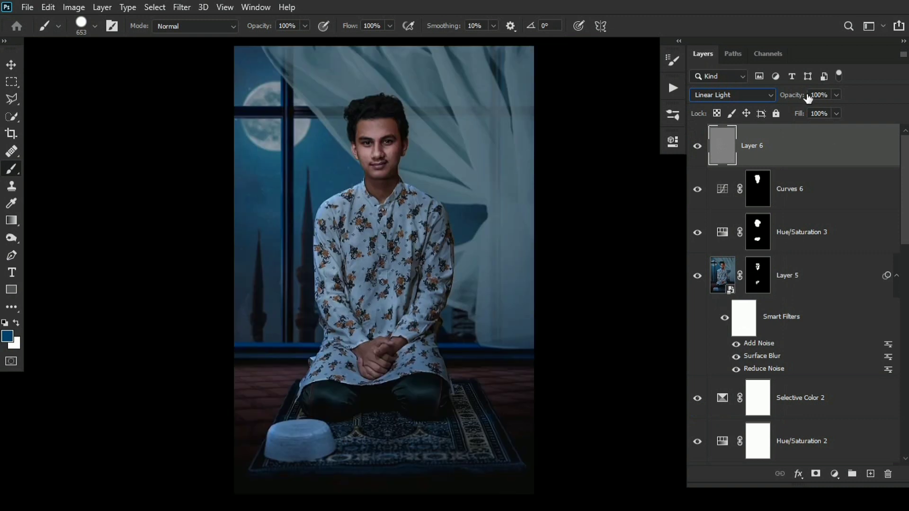
{"action": "key", "text": "v"}
- Place the embedded Text image with the Ramadan Kareem lettering over the window beside the man and set its blend mode to Multiply
{"action": "left_click", "coordinate": [27, 7]}
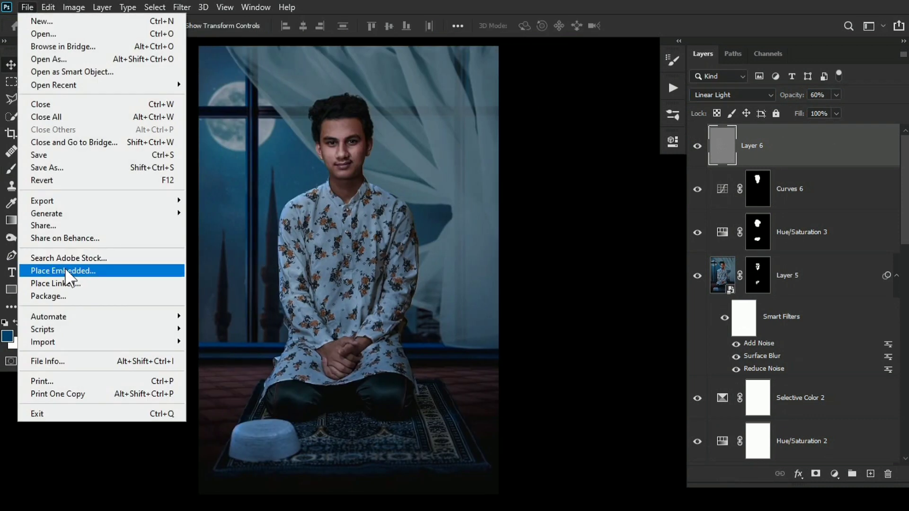
{"action": "left_click", "coordinate": [71, 272]}
{"action": "left_click", "coordinate": [154, 244]}
{"action": "left_click", "coordinate": [555, 314]}
{"action": "left_click_drag", "start_coordinate": [437, 276], "coordinate": [292, 181]}
{"action": "left_click", "coordinate": [733, 95]}
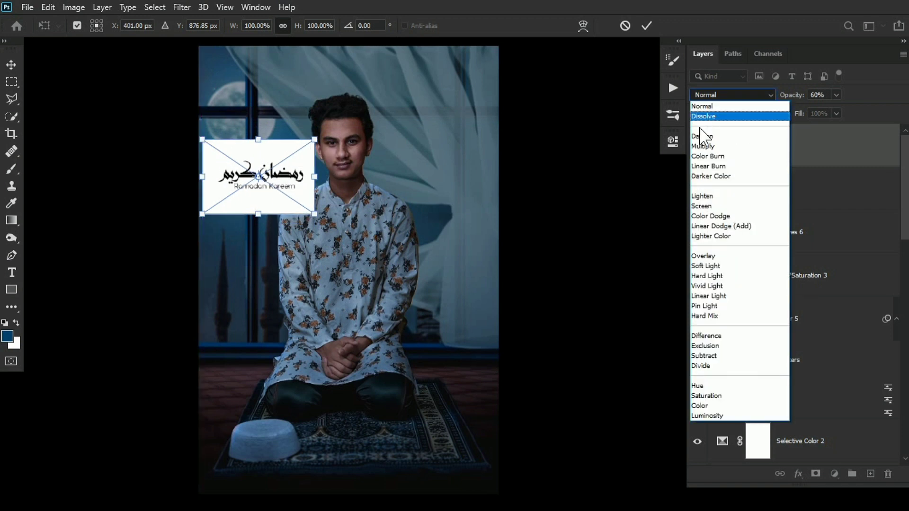
{"action": "left_click", "coordinate": [705, 148]}
{"action": "key", "text": "Return"}
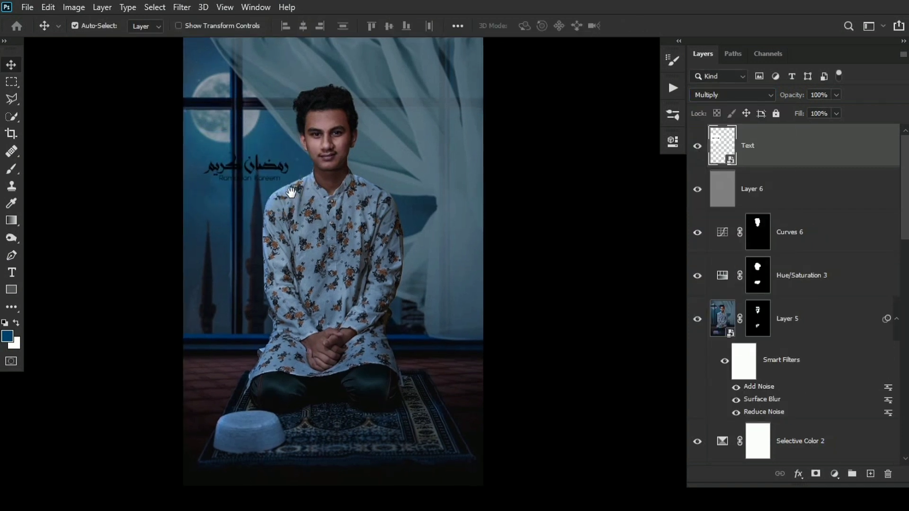
- Move the Ramadan Kareem lettering onto the curtain to the right of the man's head and show the composite in full screen
{"action": "left_click_drag", "start_coordinate": [265, 197], "coordinate": [442, 158]}
{"action": "key", "text": "ctrl+0"}
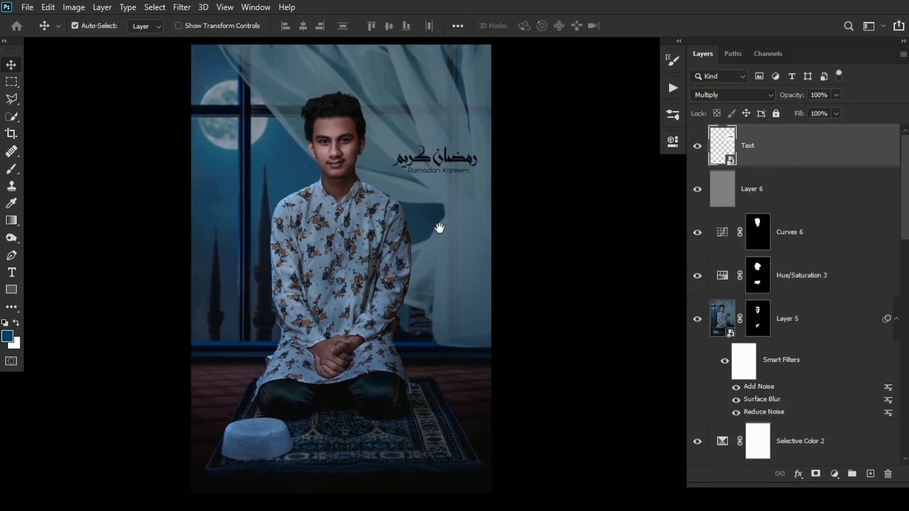
{"action": "left_click", "coordinate": [226, 7]}
{"action": "mouse_move", "coordinate": [279, 225]}
{"action": "left_click", "coordinate": [388, 251]}
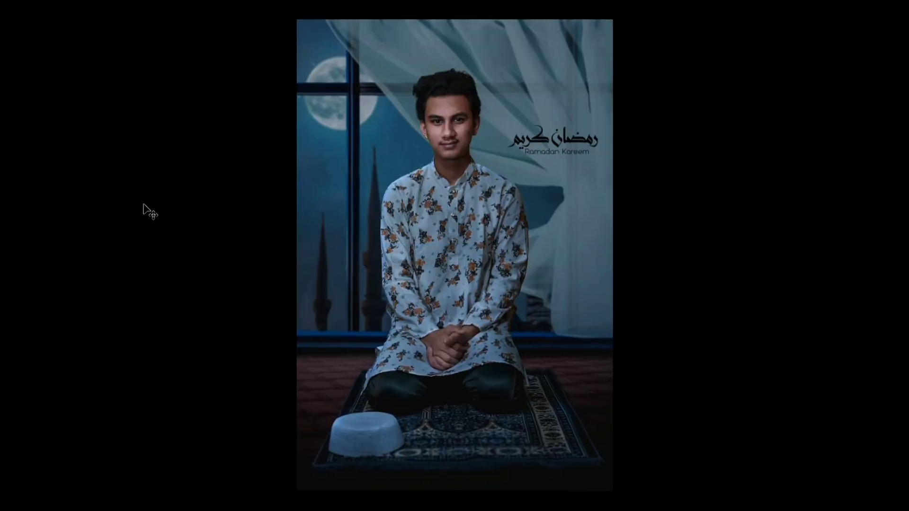